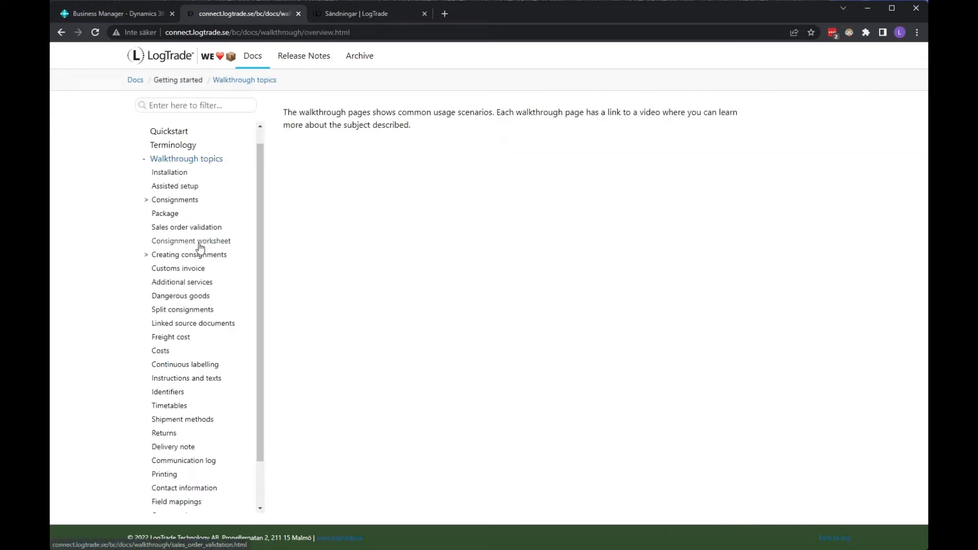
Step: Open the walkthrough on creating consignments manually and read its sections on addresses, shipping agent service, packages and printing labels
click(148, 255)
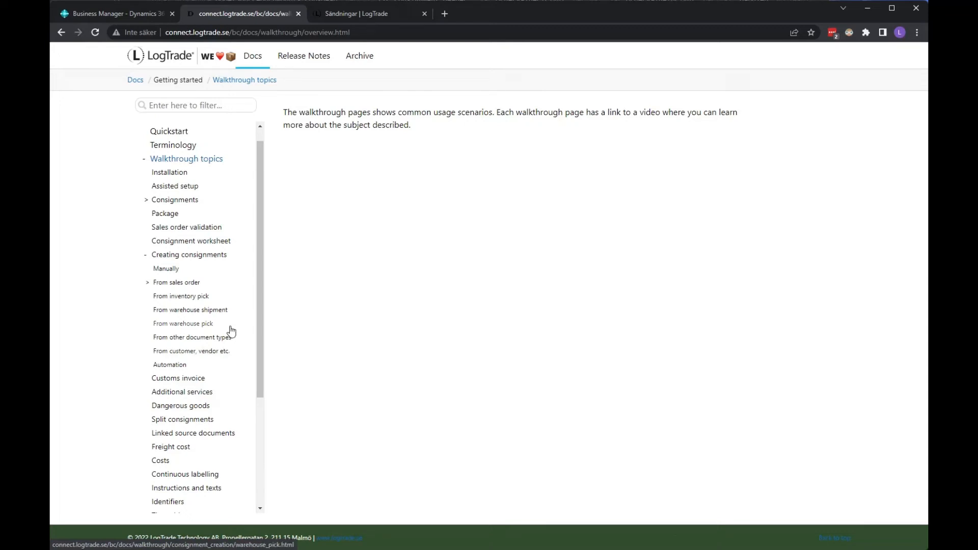
click(174, 269)
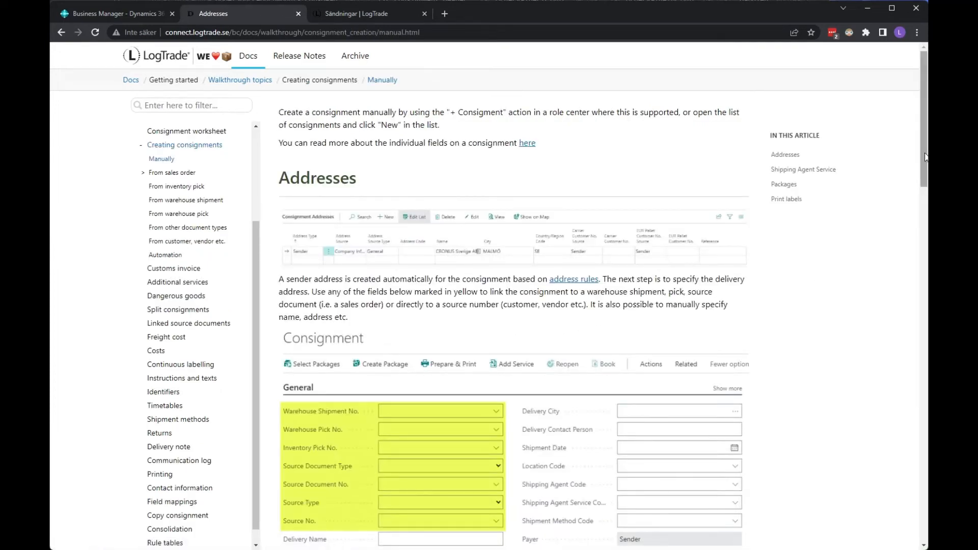
drag(922, 155, 921, 193)
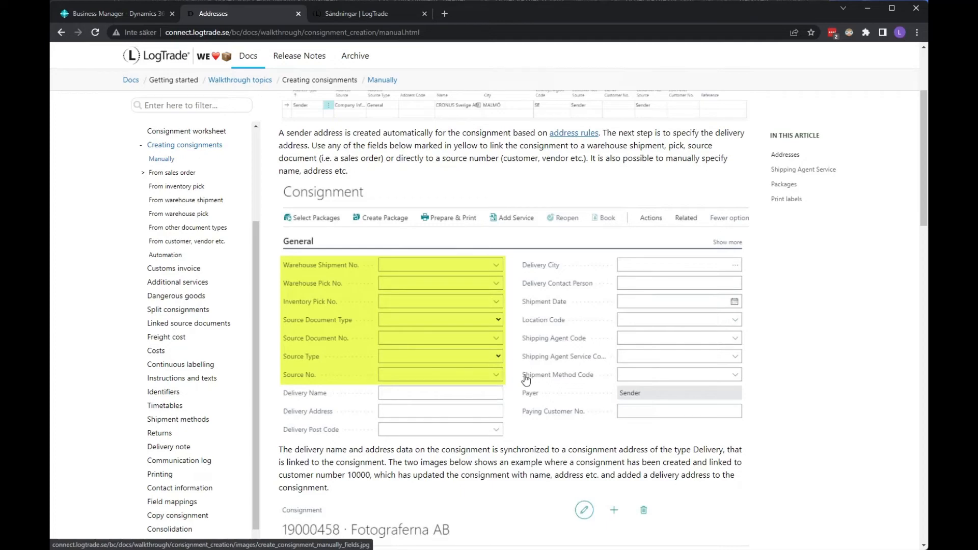
scroll(527, 380, down, 4)
scroll(526, 380, down, 5)
scroll(527, 379, up, 3)
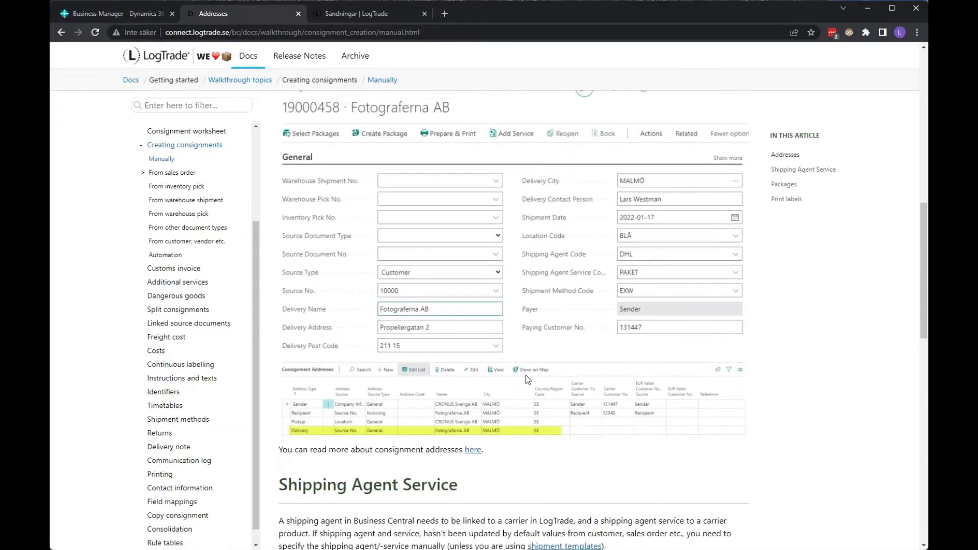
scroll(526, 380, down, 1)
scroll(475, 505, down, 6)
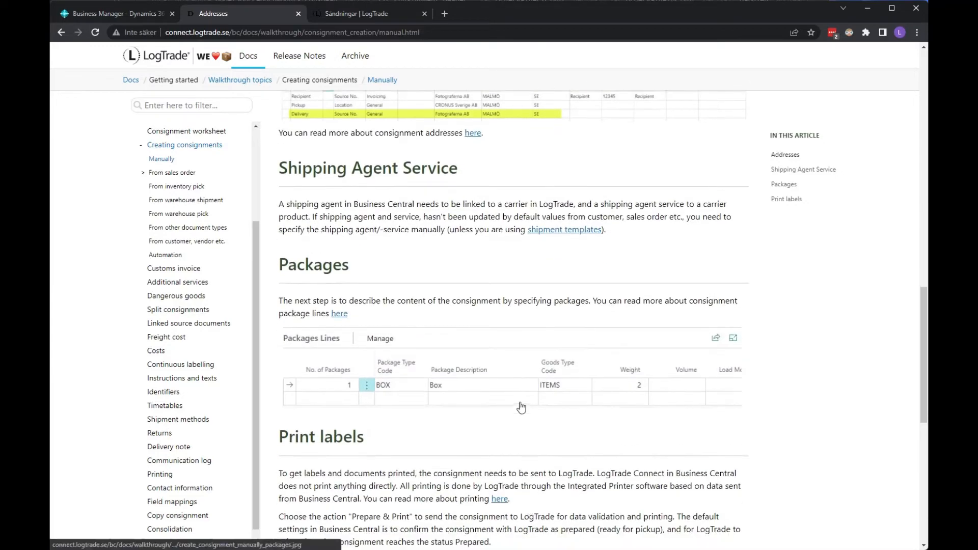
scroll(446, 438, down, 8)
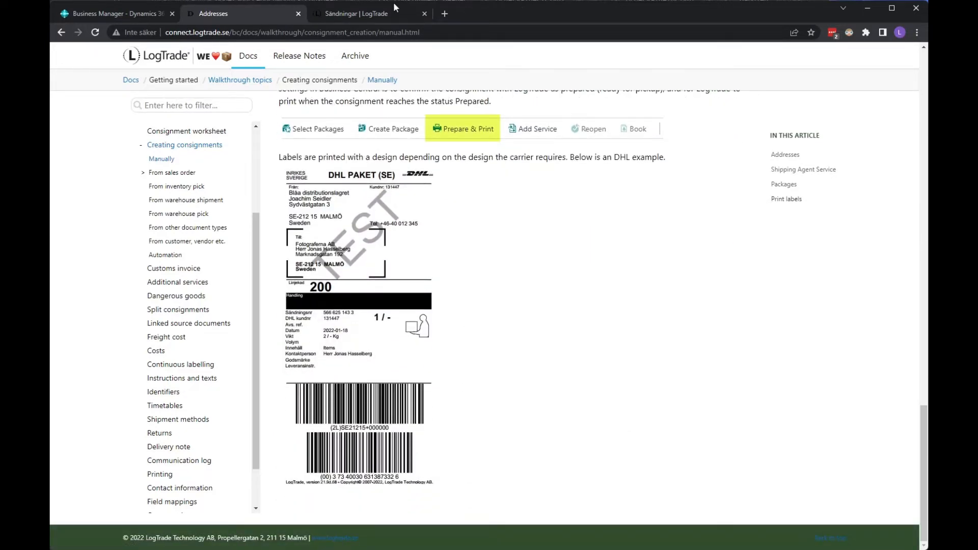
Step: Switch to Business Central and create a new consignment from the delivery consignments list
click(117, 14)
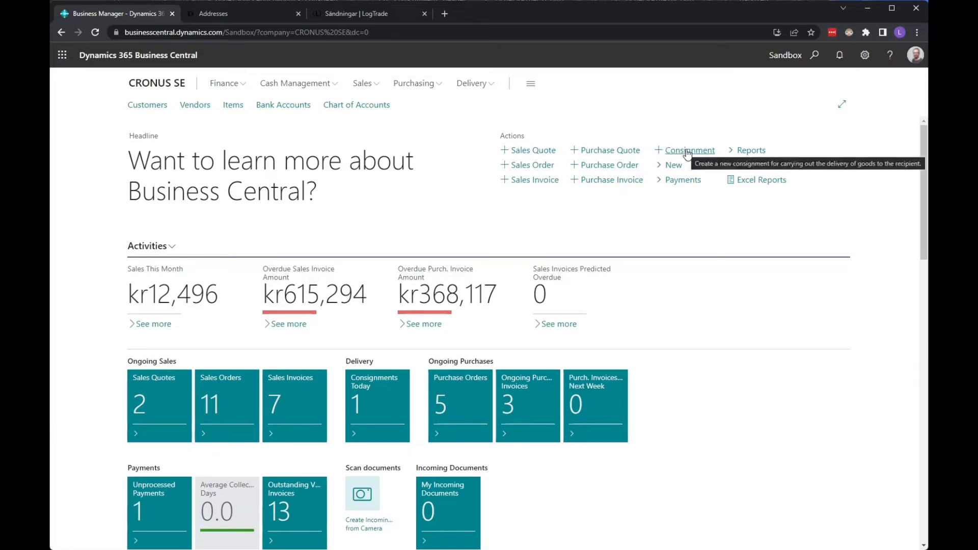
click(486, 88)
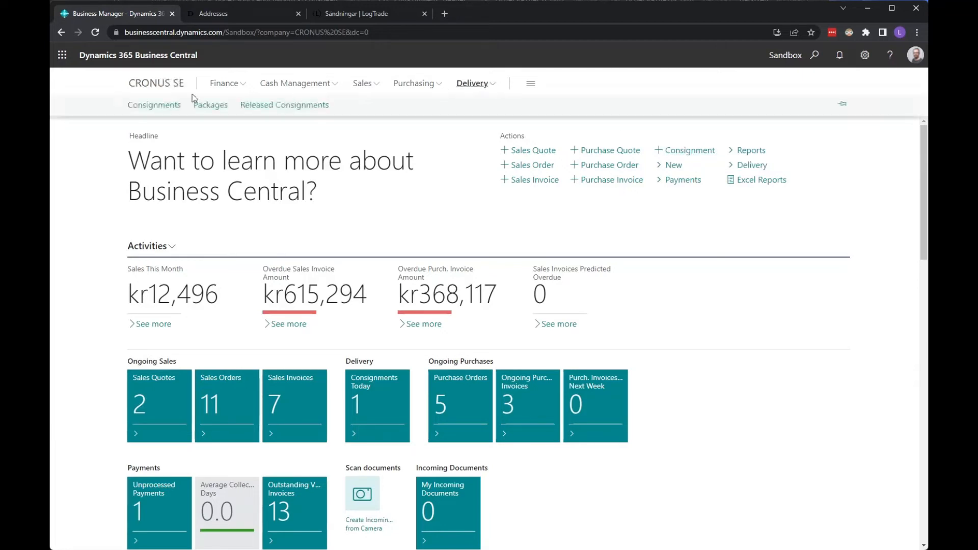
click(172, 109)
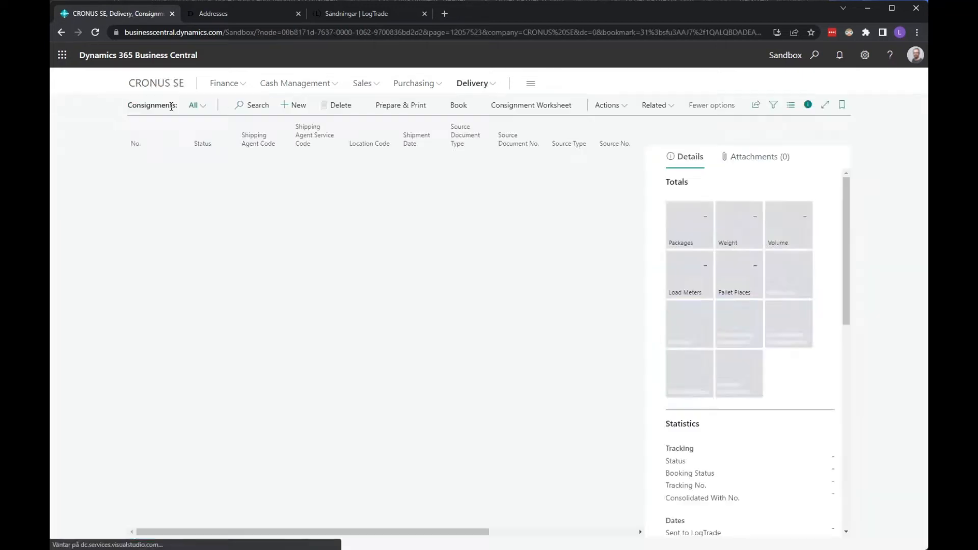
click(293, 105)
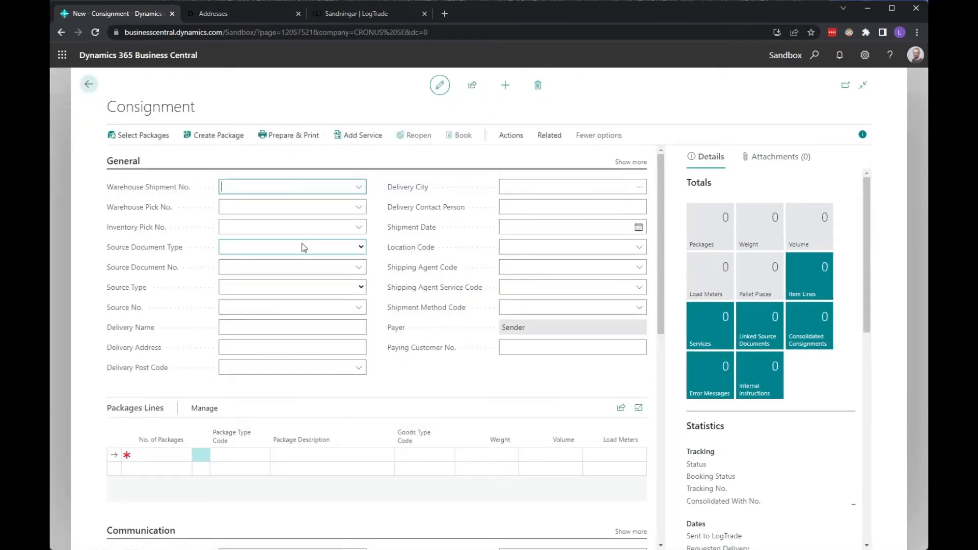
Step: Set the consignment's source type to Customer and enter the customer's number as the source number
click(293, 287)
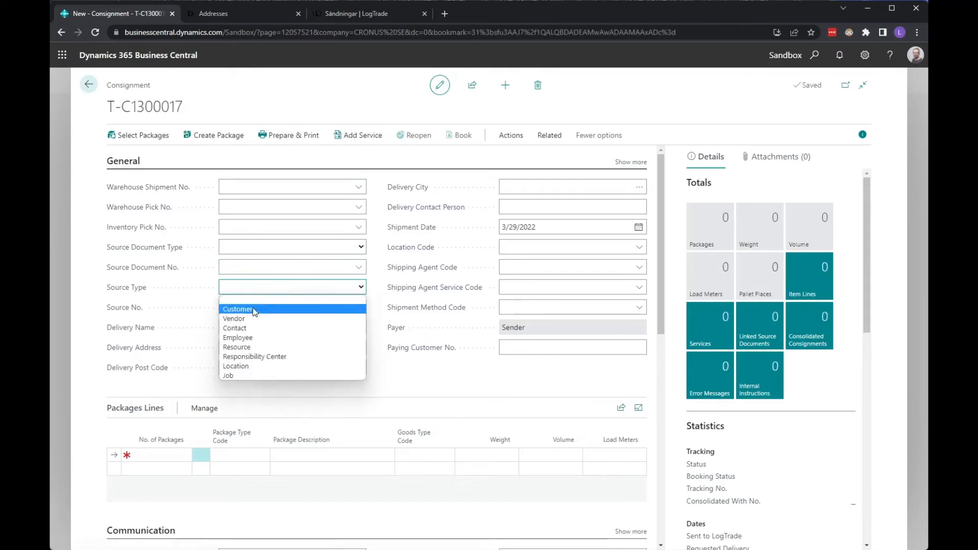
click(254, 309)
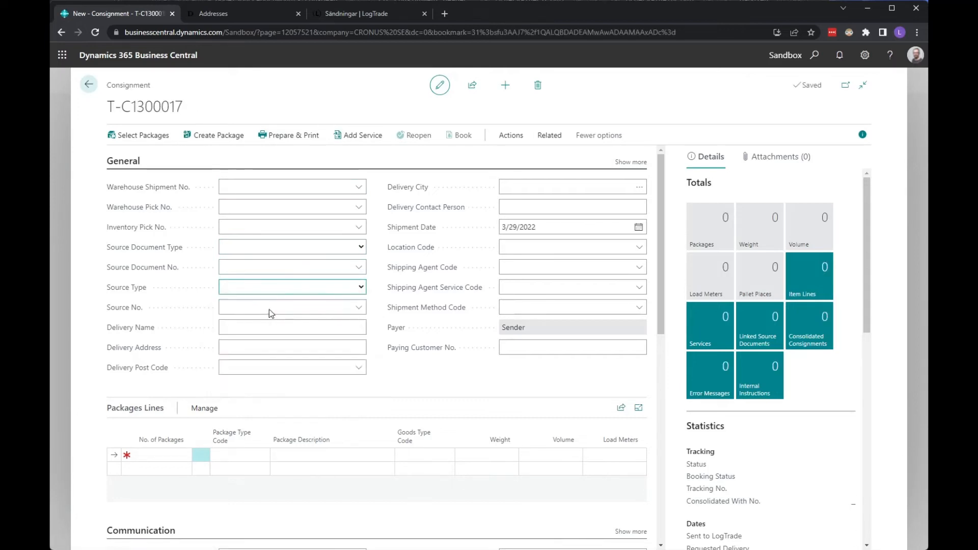
click(328, 309)
text(10000)
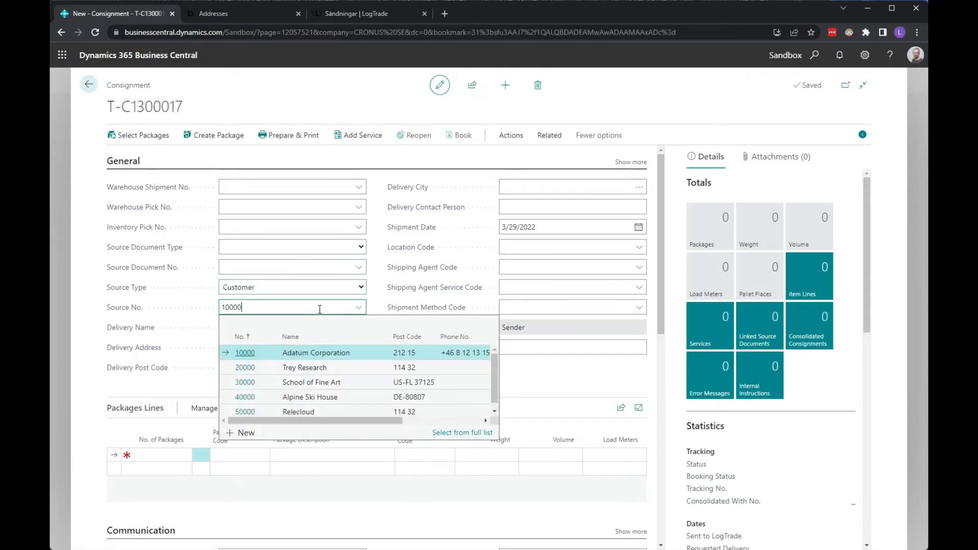
key(Tab)
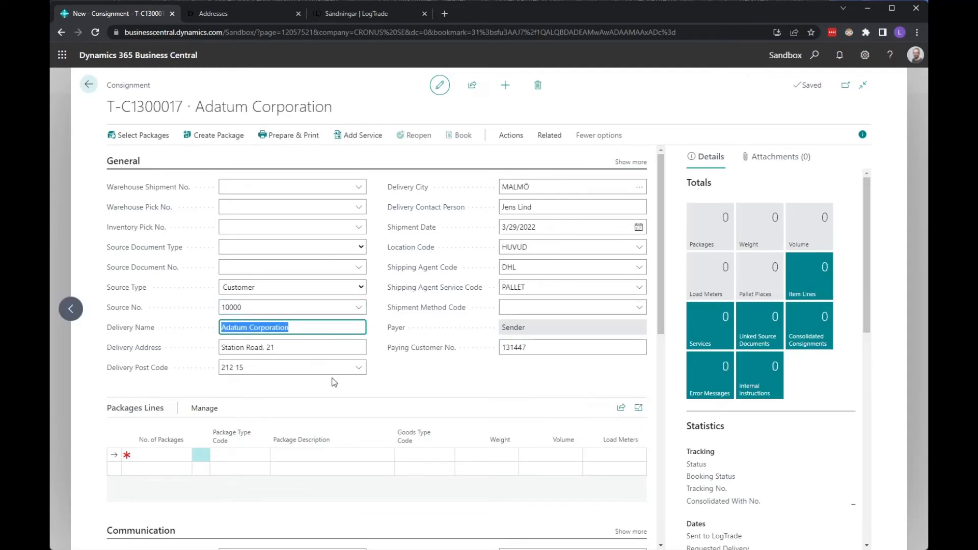
Step: Check the shipping agent code and shipping agent service code filled in on the consignment
click(178, 457)
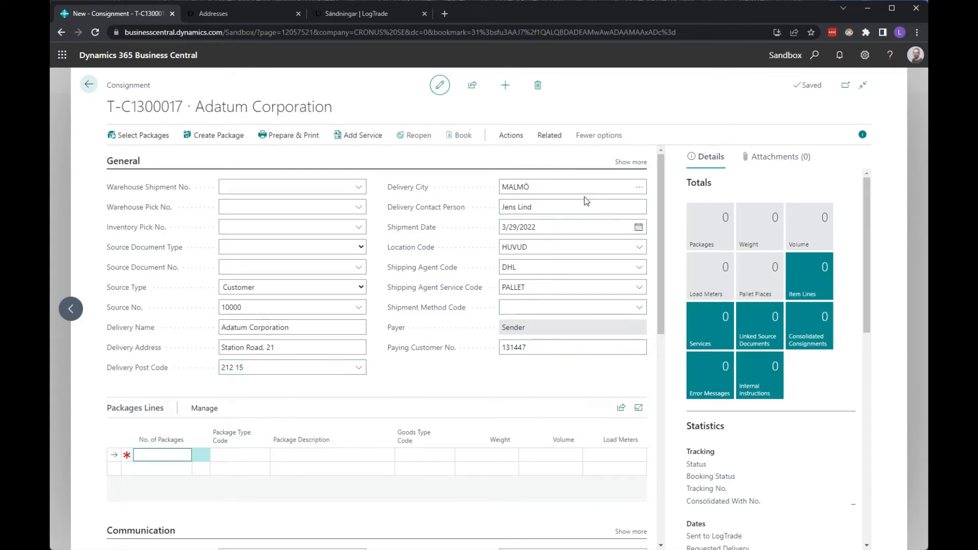
click(544, 264)
click(562, 287)
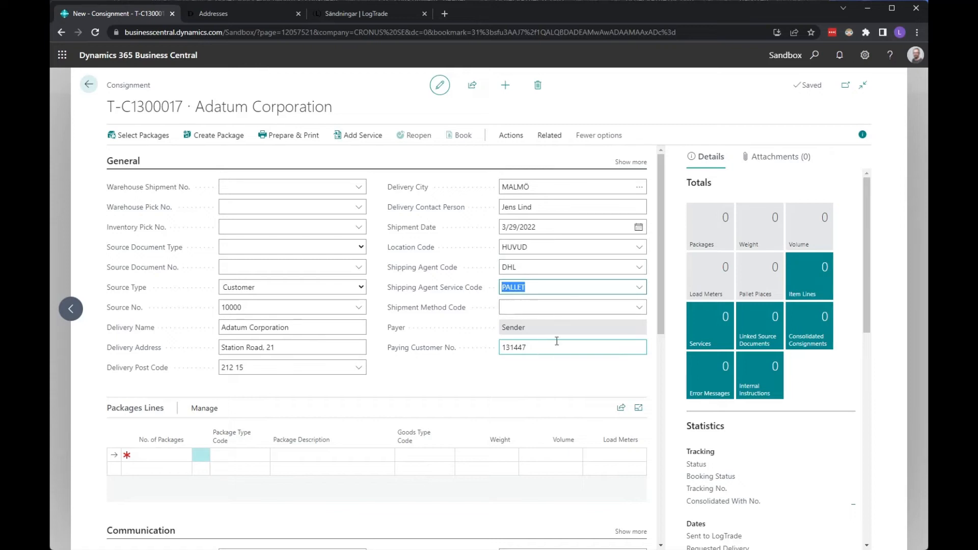
Step: View the addresses related to the consignment, inspect the sender's address card, and return to the consignment
click(558, 136)
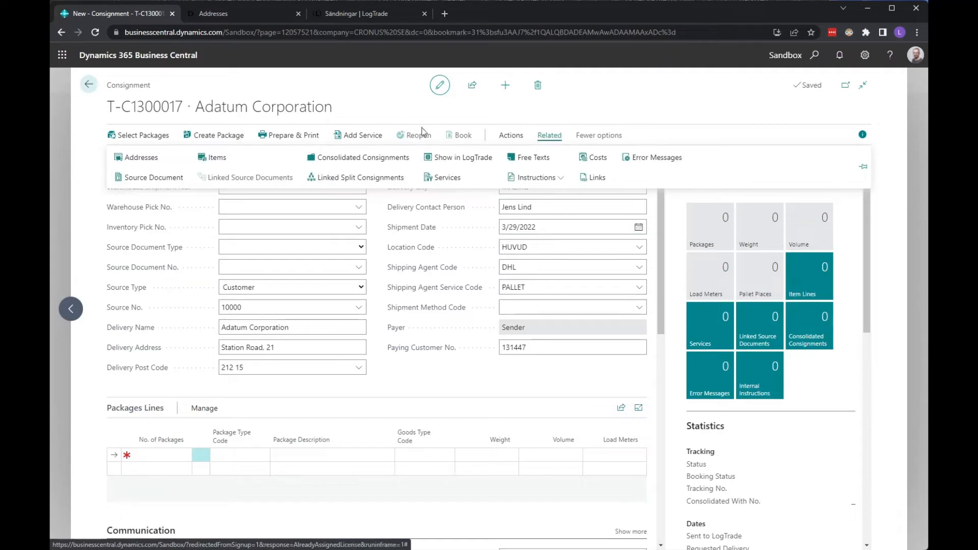
click(134, 162)
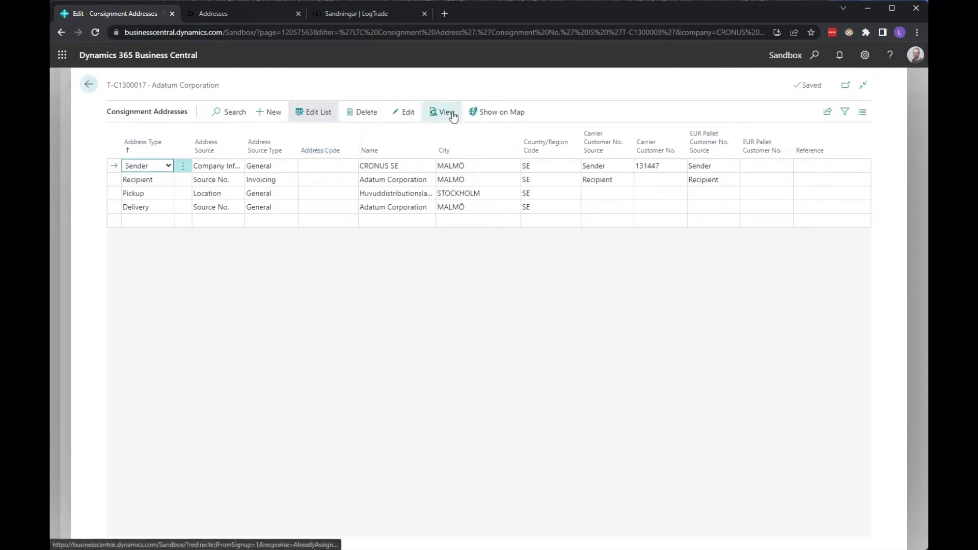
click(407, 112)
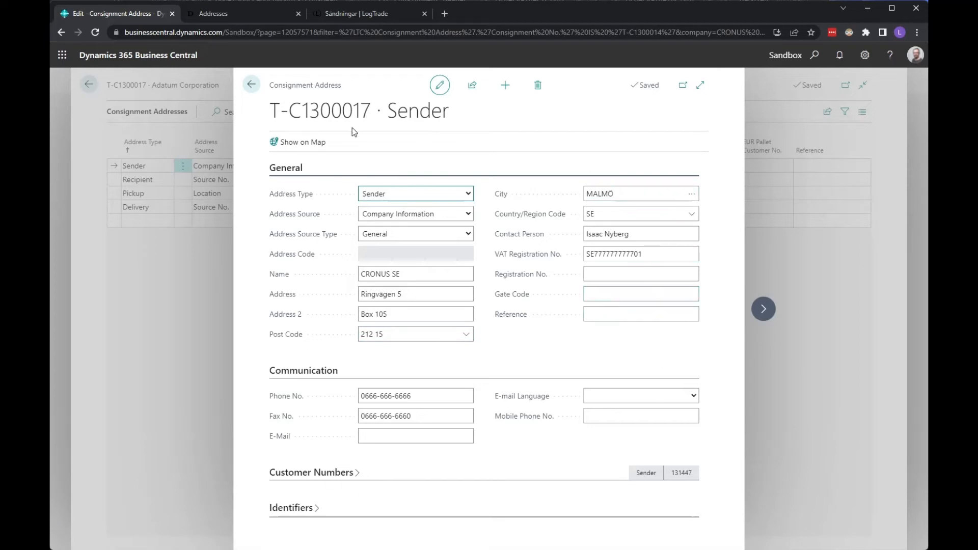
click(251, 84)
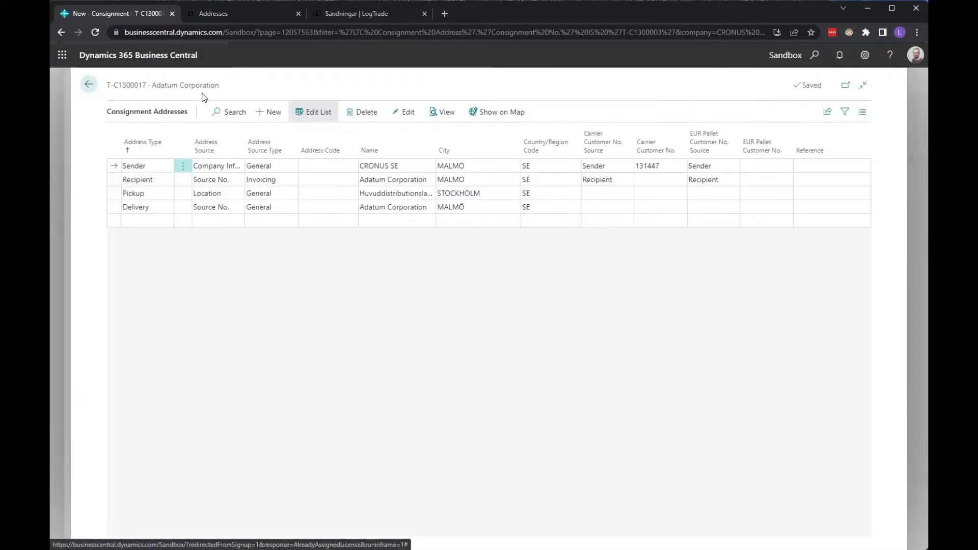
click(89, 85)
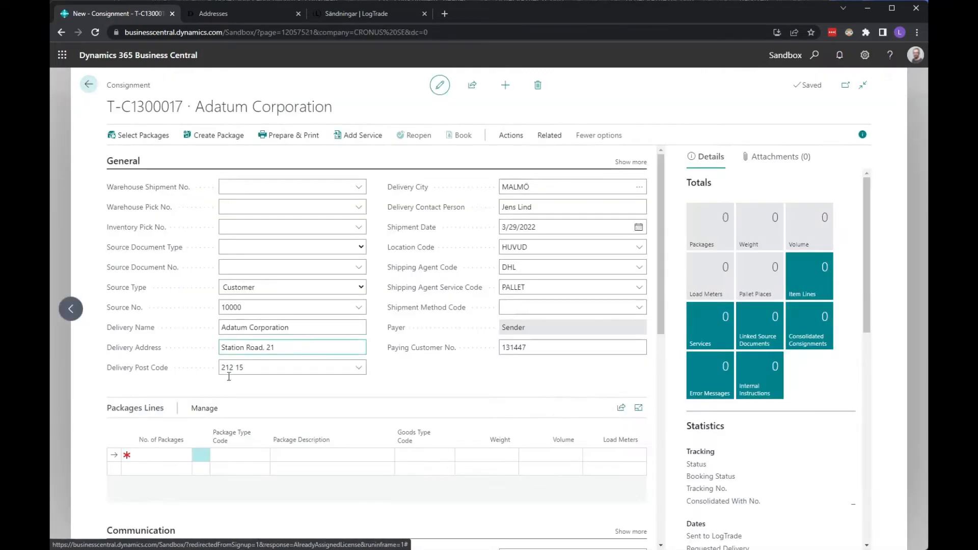
Step: Add a package line with 1 package and a weight of 50, keeping the default package and goods types
click(172, 458)
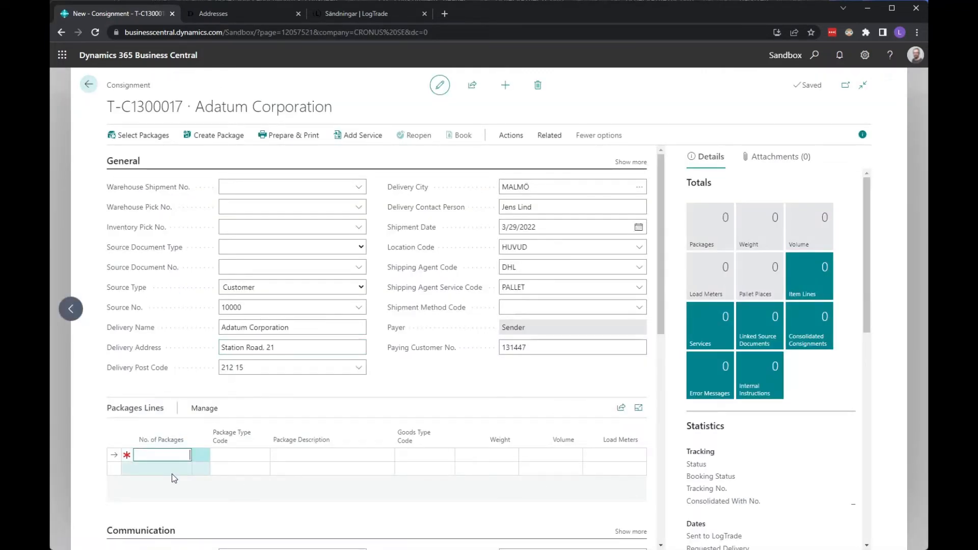
text(1)
key(Tab)
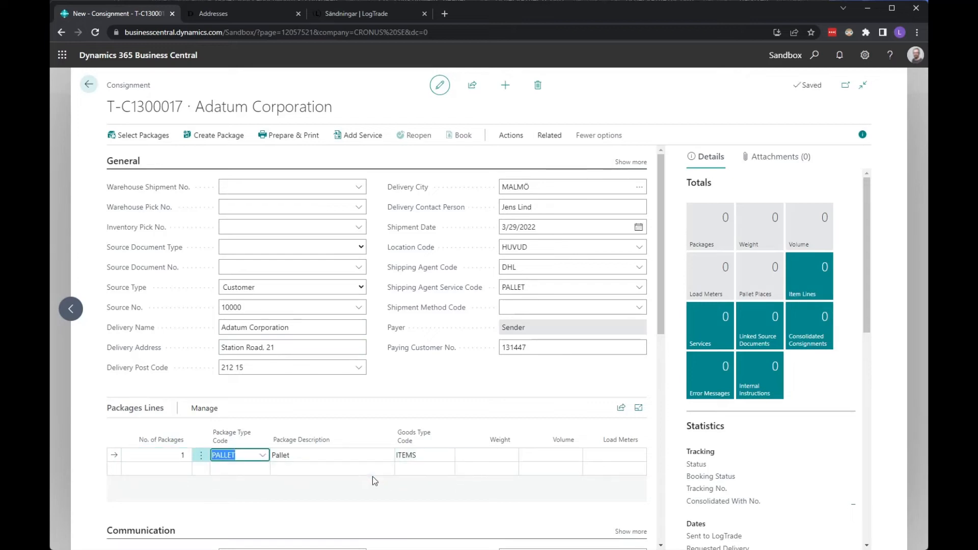
key(Tab)
key(Tab)
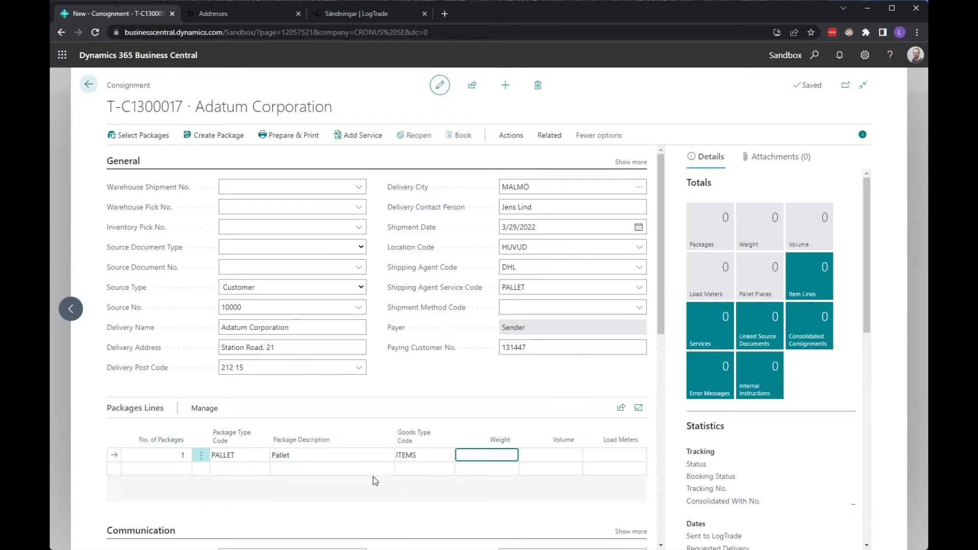
text(50)
key(Tab)
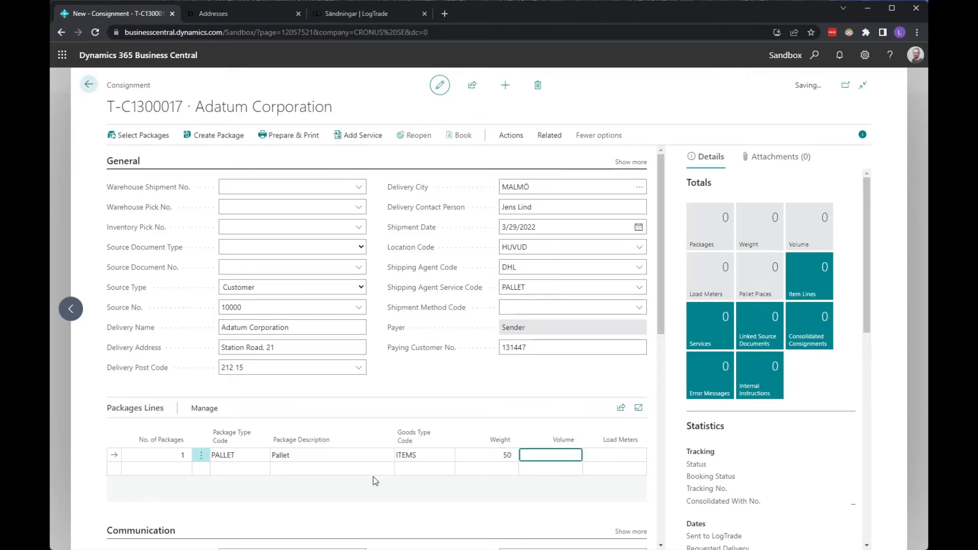
Step: Collapse the consignment's Details and Custom Data sections and look over the communication and identifiers sections
scroll(374, 477, down, 3)
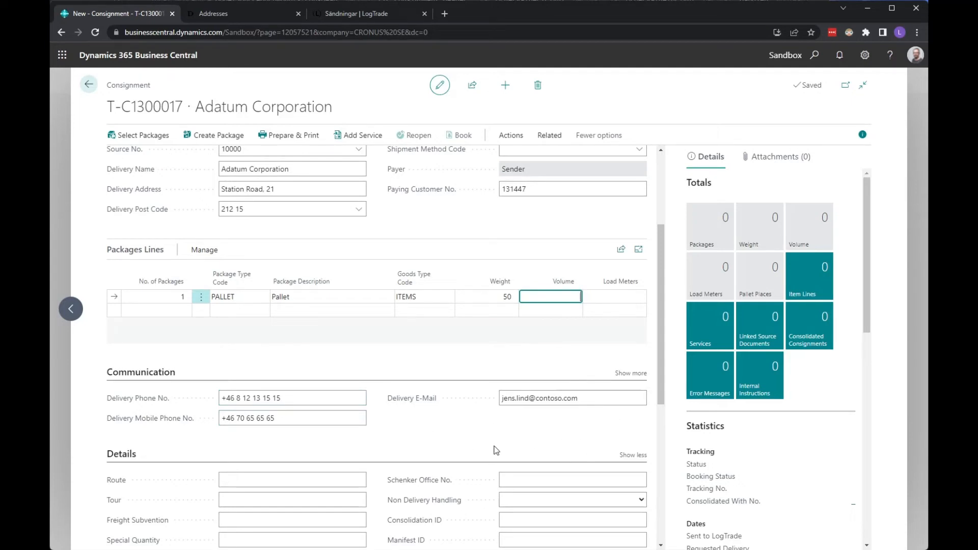
click(120, 454)
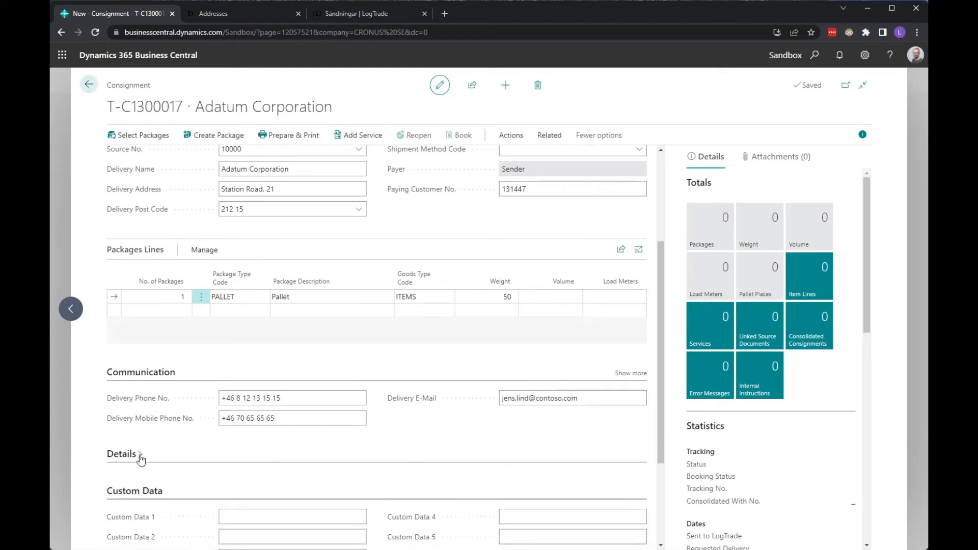
click(156, 492)
scroll(264, 454, down, 2)
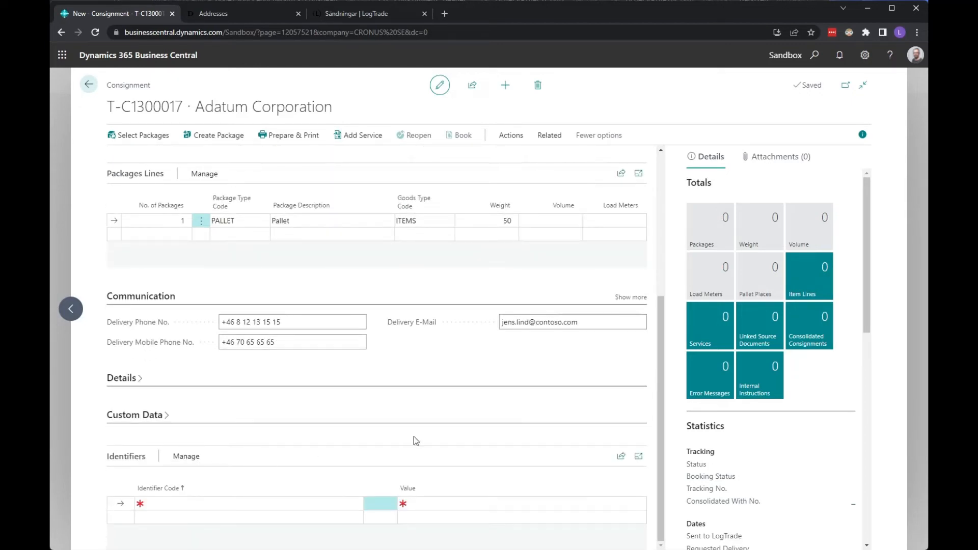
scroll(413, 436, up, 5)
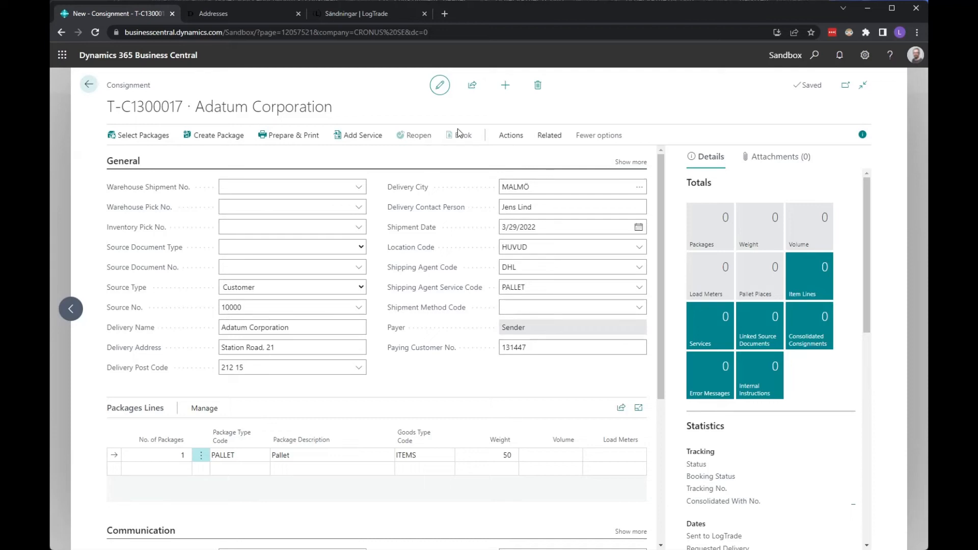
Step: Add the LogTrade SMS advice service to the consignment, keeping its default template parameter
click(351, 136)
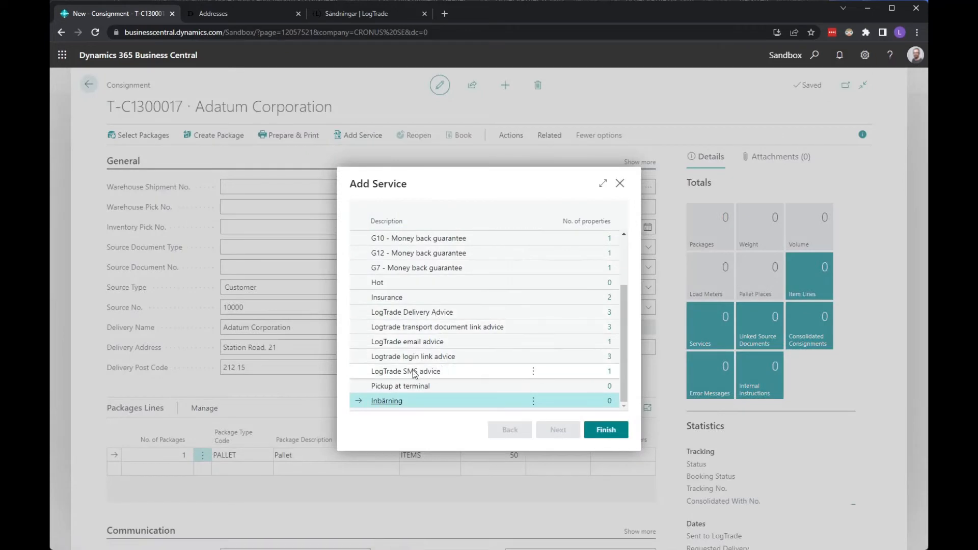
click(414, 372)
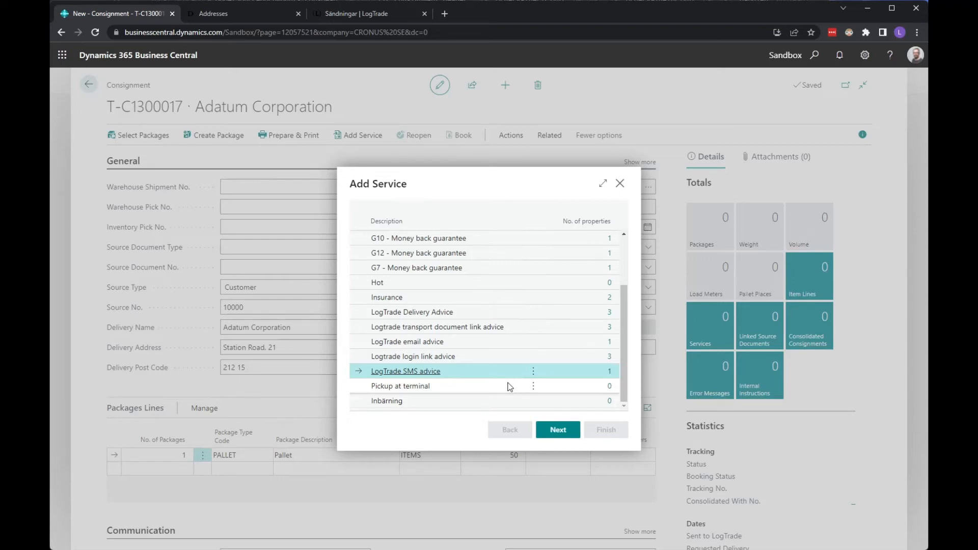
click(556, 432)
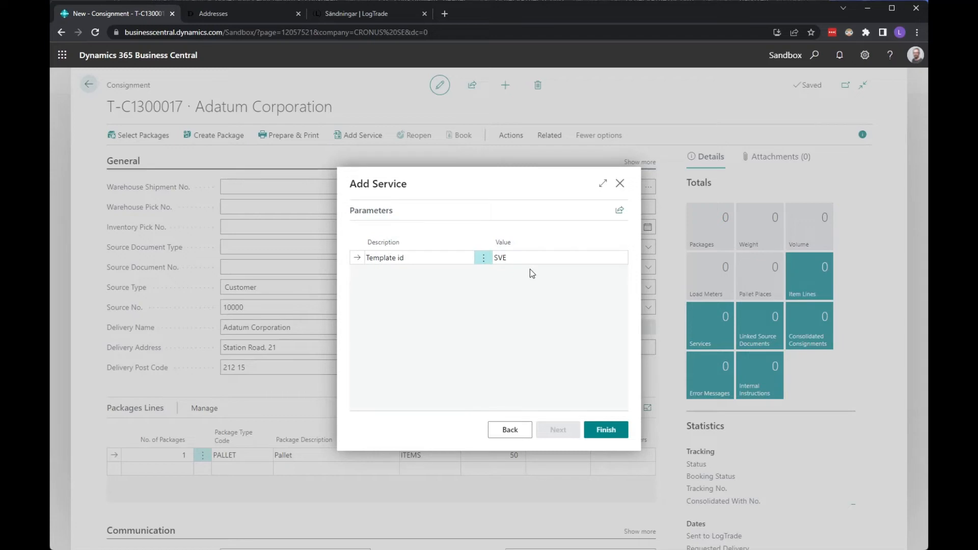
click(606, 431)
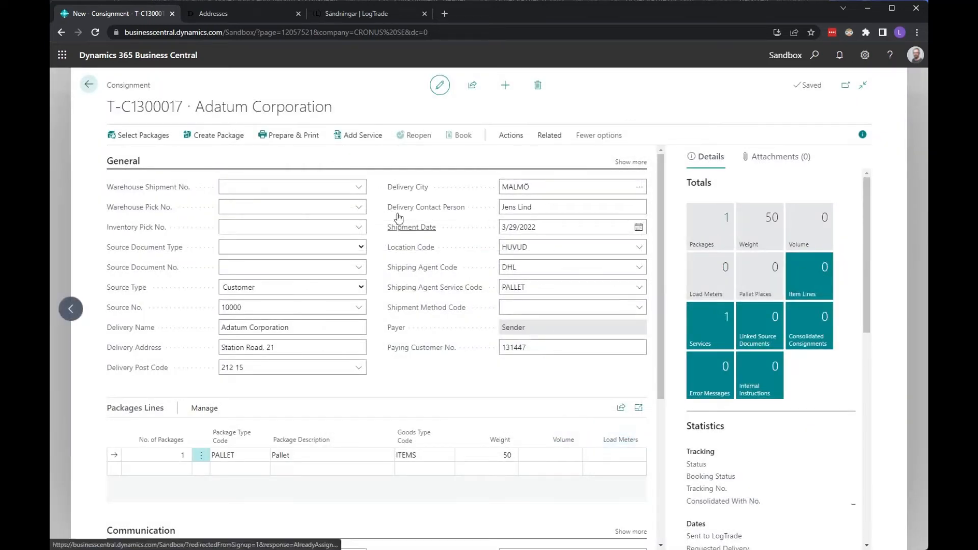
Step: Prepare and print the consignment, and show the additional fields in its General section
click(288, 139)
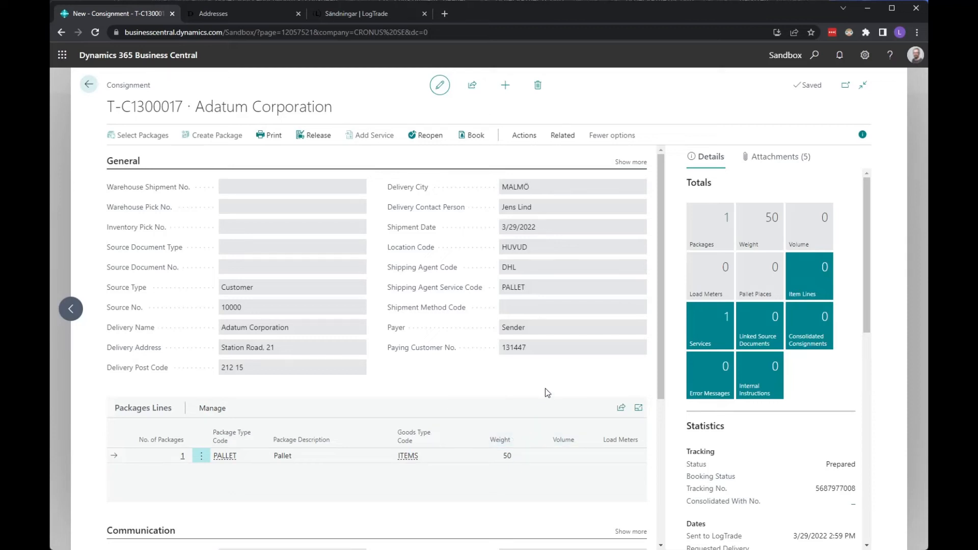
click(626, 162)
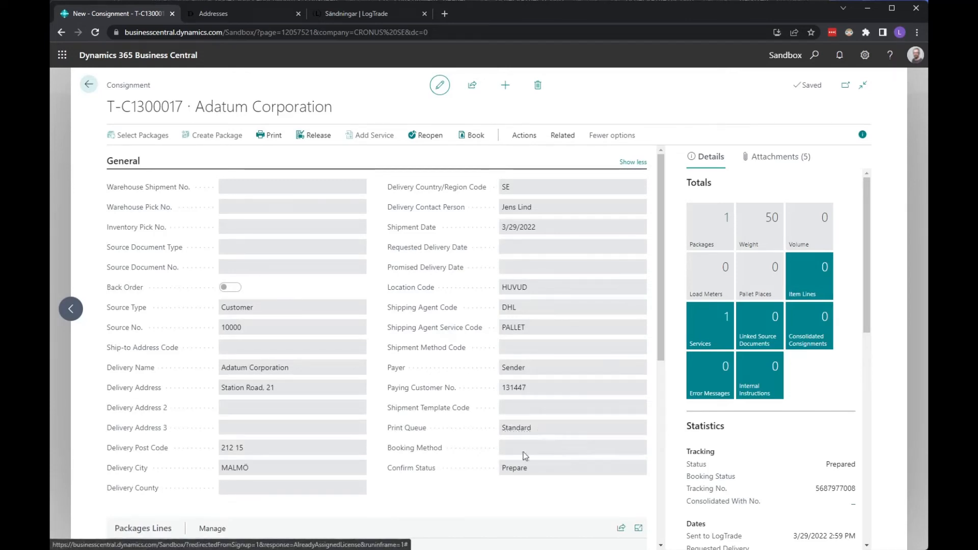
Step: Look over the prepared consignment and close the printed DHL label PDF
scroll(463, 502, down, 4)
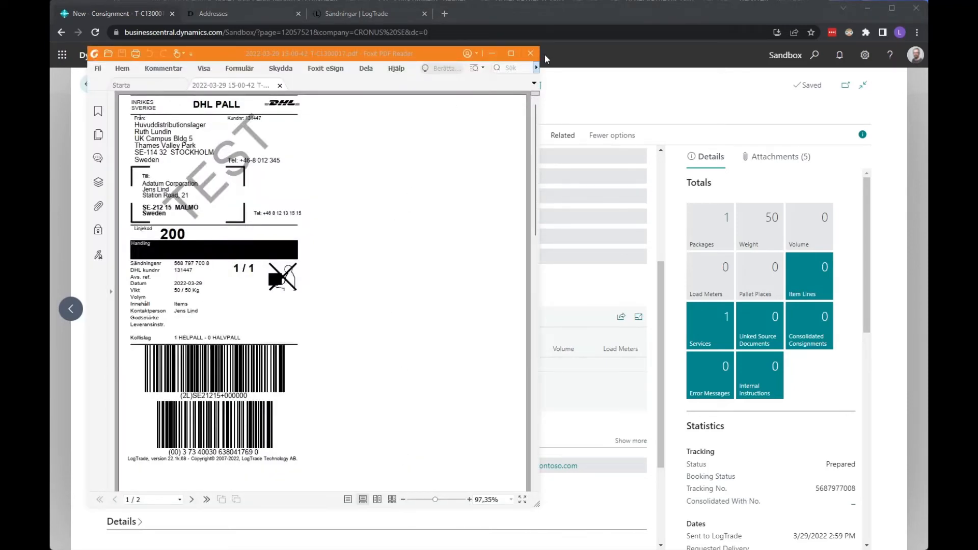
click(529, 54)
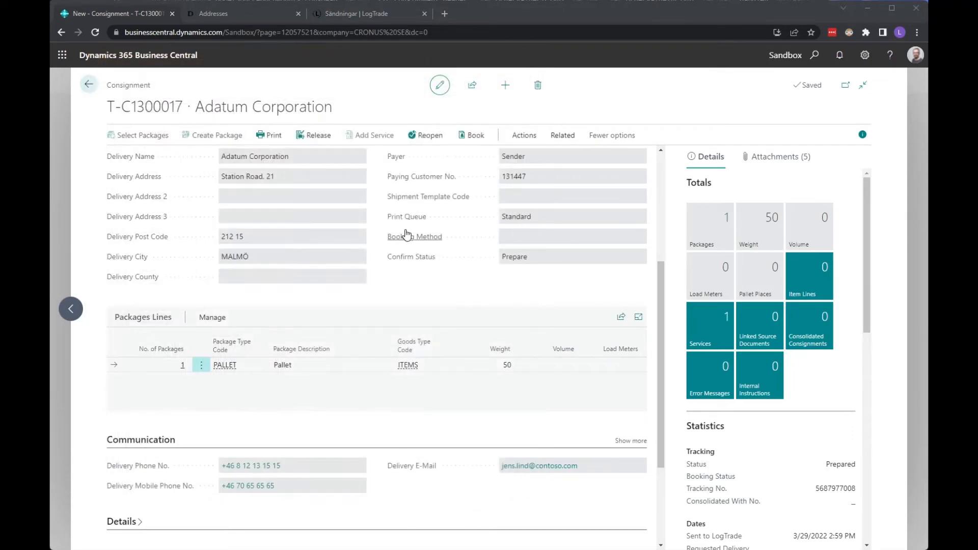
mouse_move(406, 229)
Step: Read the LogTrade documentation on creating consignments from a sales order, covering its Shipping and Billing, Delivery, Actions and Related parts
click(245, 10)
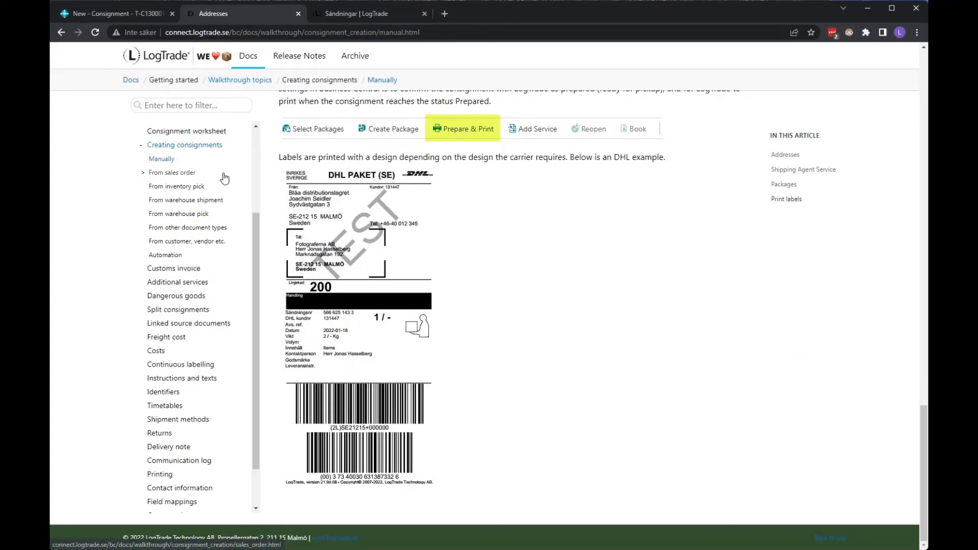
click(162, 176)
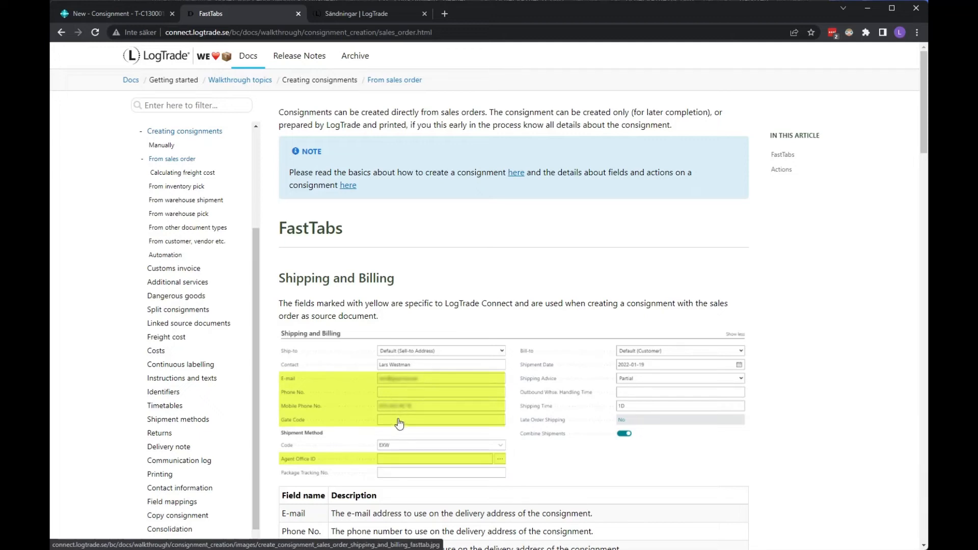
scroll(402, 462, down, 5)
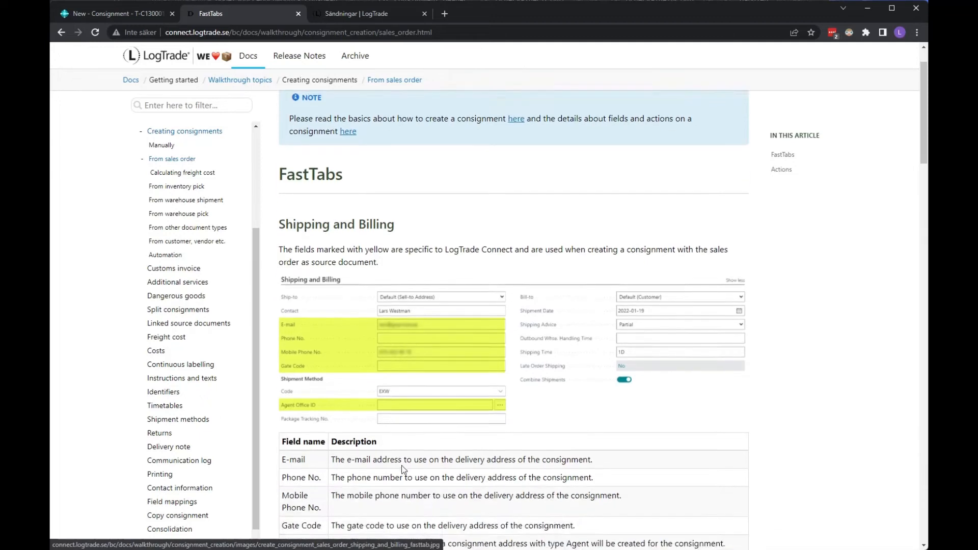
scroll(405, 474, down, 1)
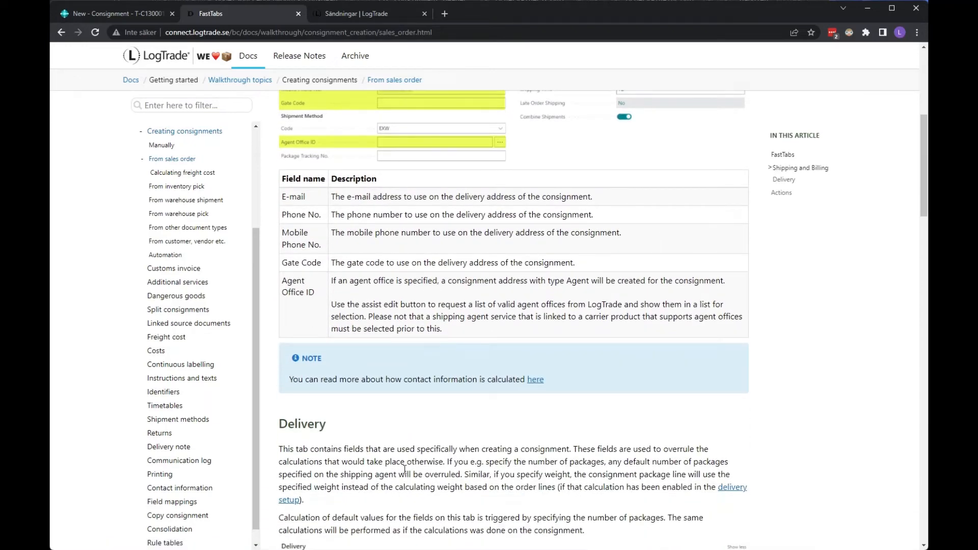
scroll(405, 469, down, 4)
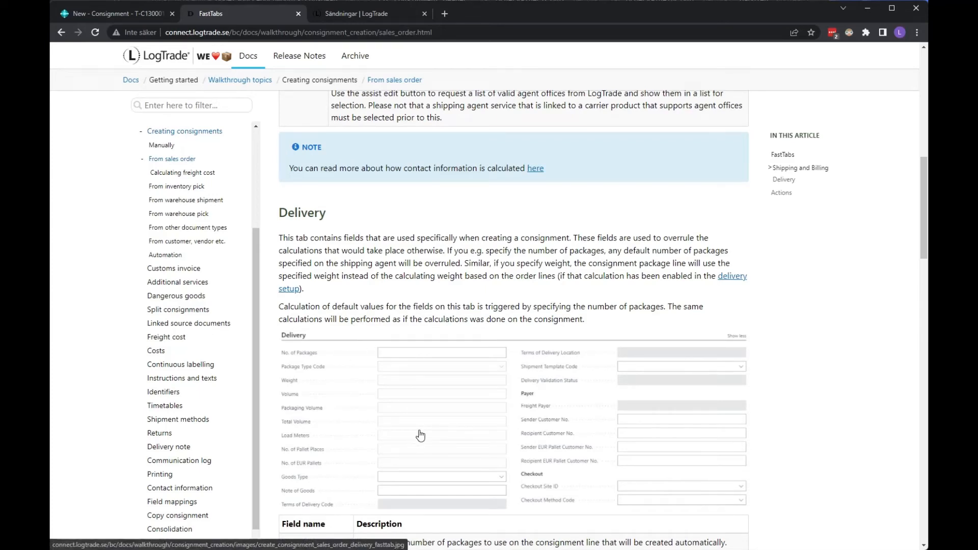
scroll(420, 435, down, 3)
scroll(420, 432, down, 5)
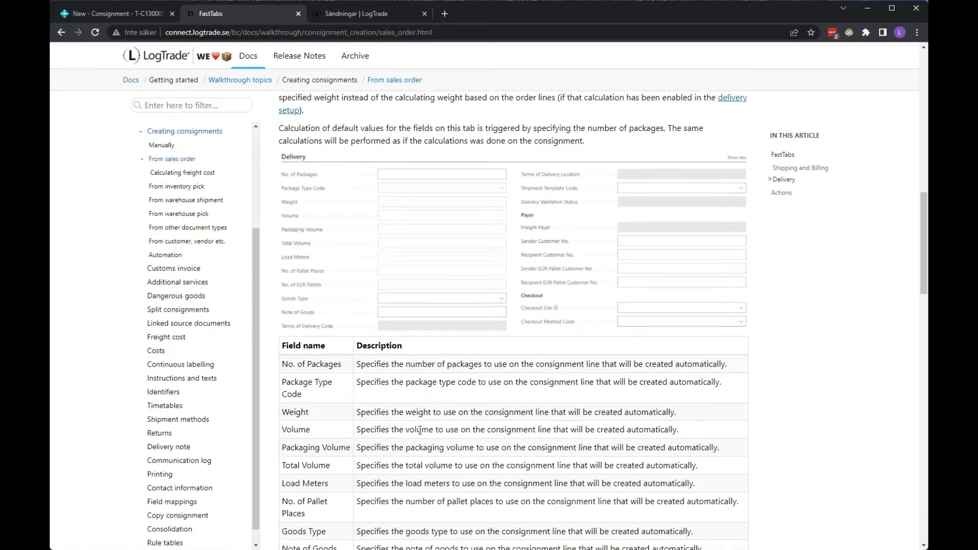
scroll(421, 434, down, 6)
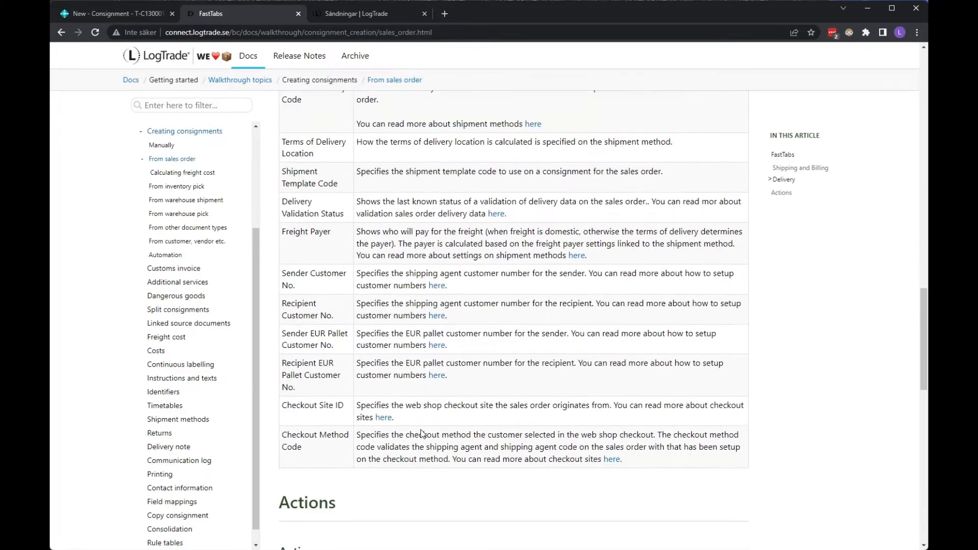
scroll(420, 434, down, 6)
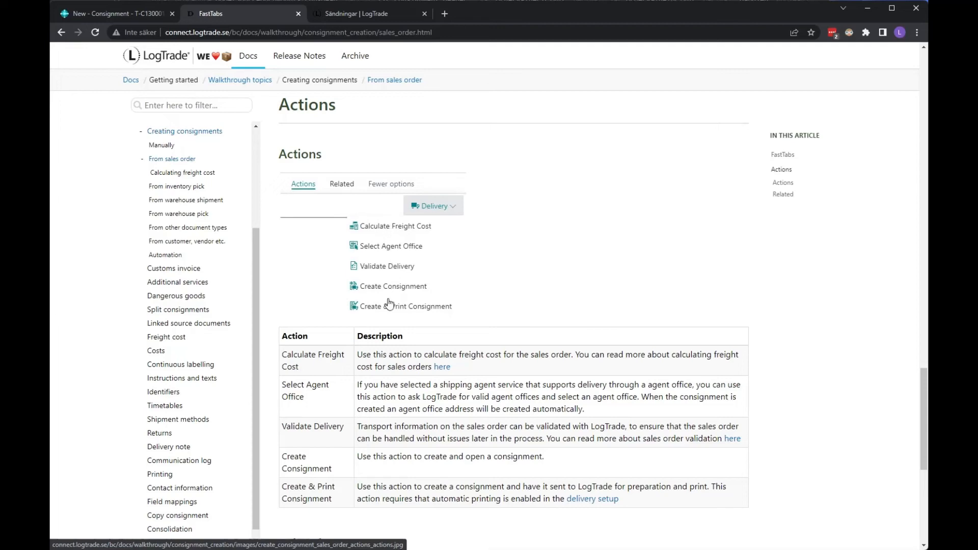
scroll(500, 422, down, 7)
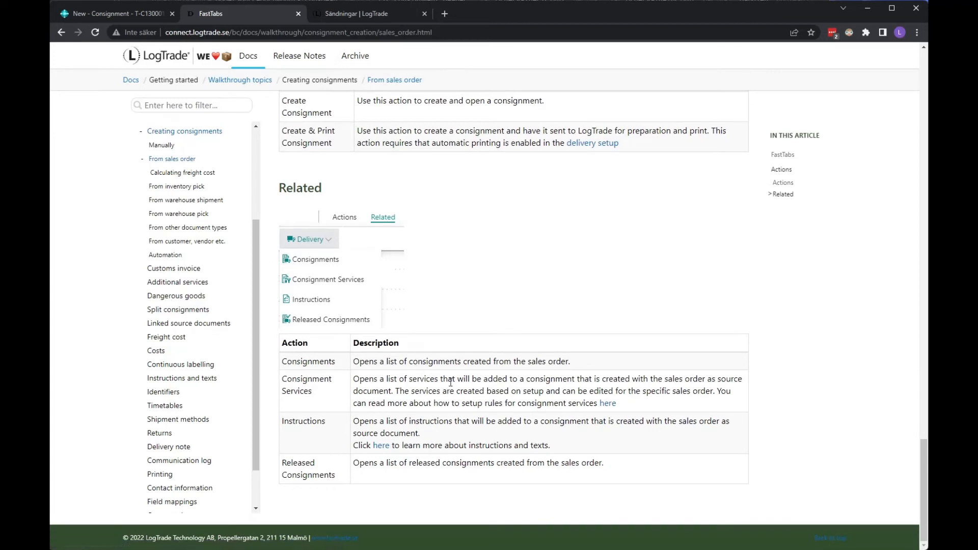
Step: Switch back to Business Central and create a new sales order for the customer Adatum Corporation from the role center
click(126, 14)
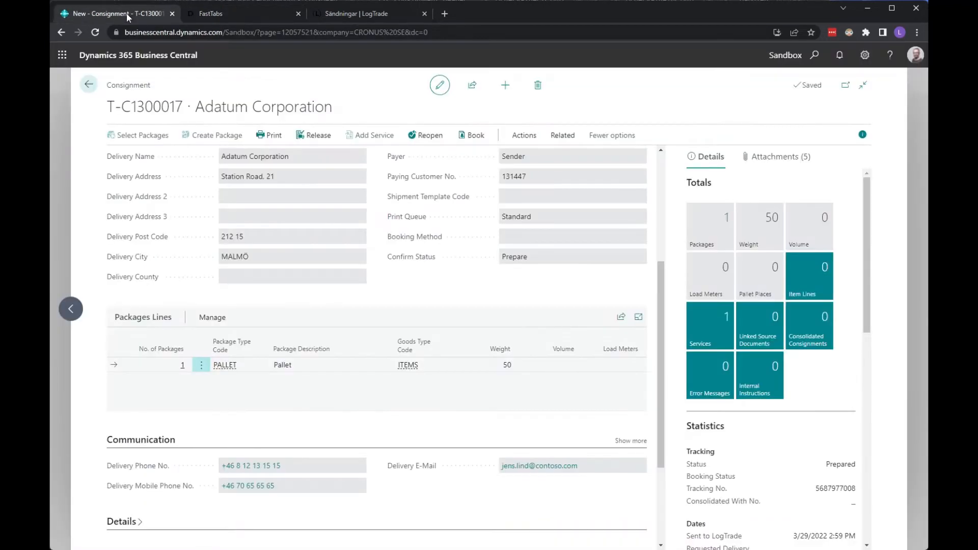
click(88, 91)
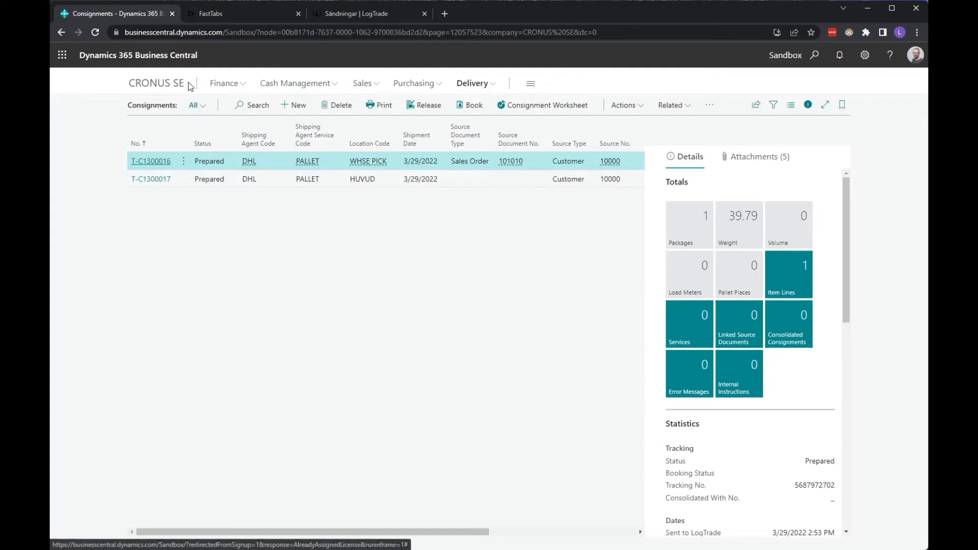
click(183, 86)
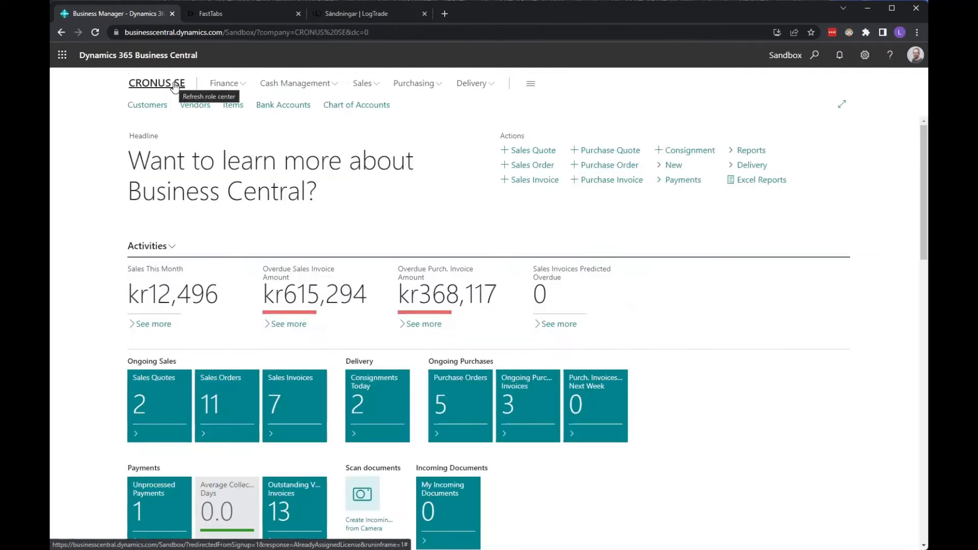
click(524, 166)
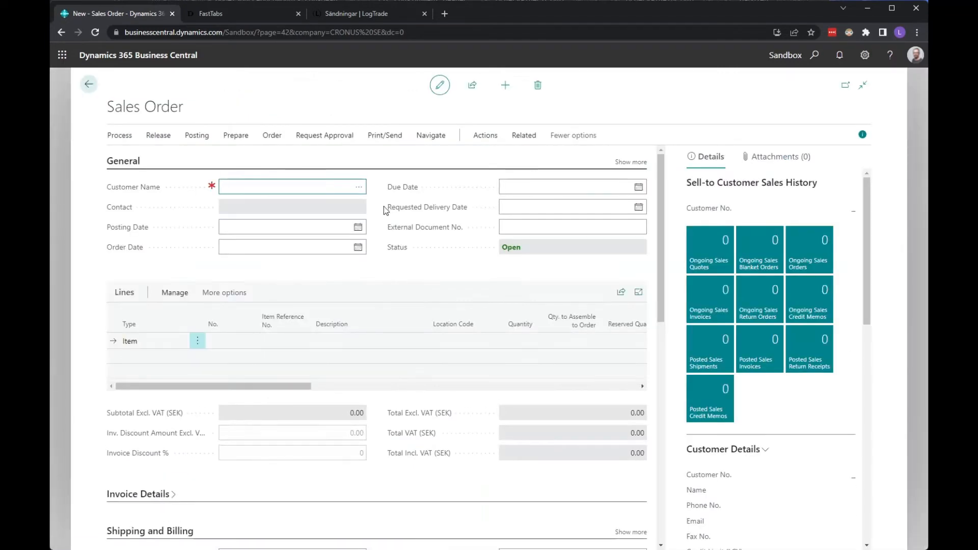
text(10000)
key(Tab)
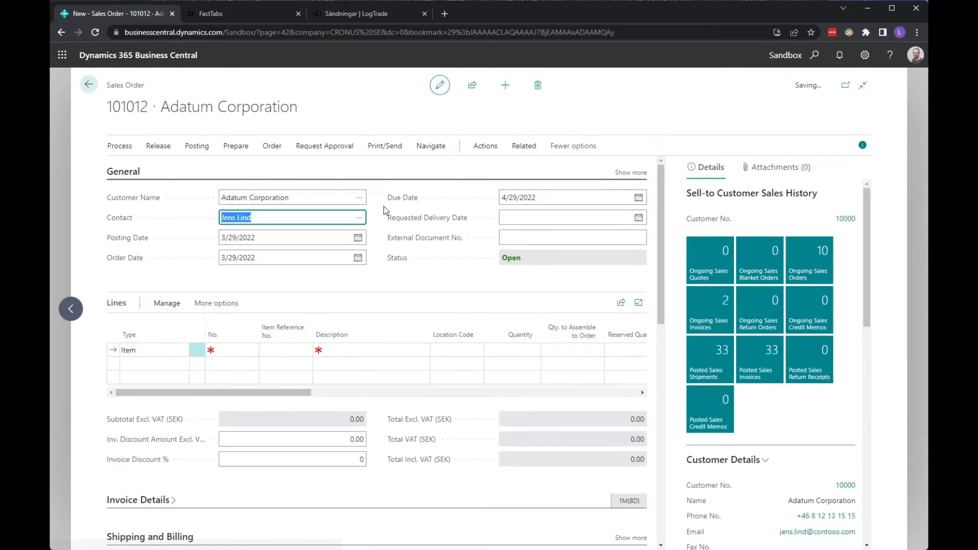
Step: Add a line for item 1896-S, ATEN Skrivbord, with quantity 1, keeping the default location HUVUD
click(238, 364)
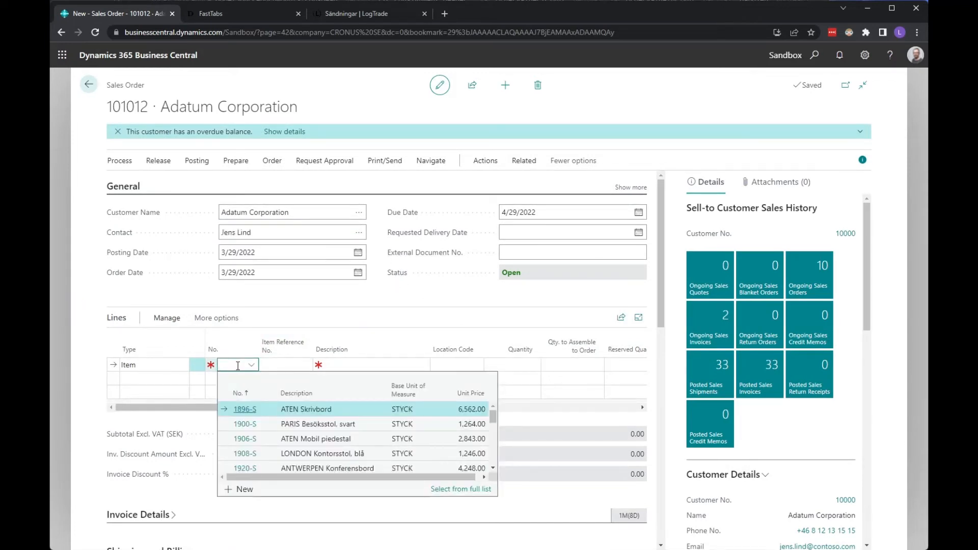
click(326, 413)
key(Return)
key(Return)
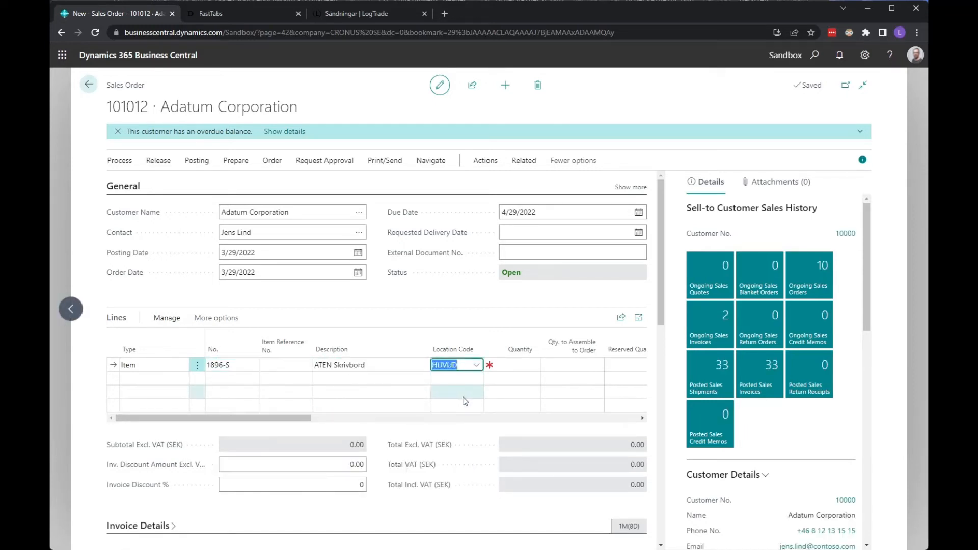
key(Return)
text(1)
key(Return)
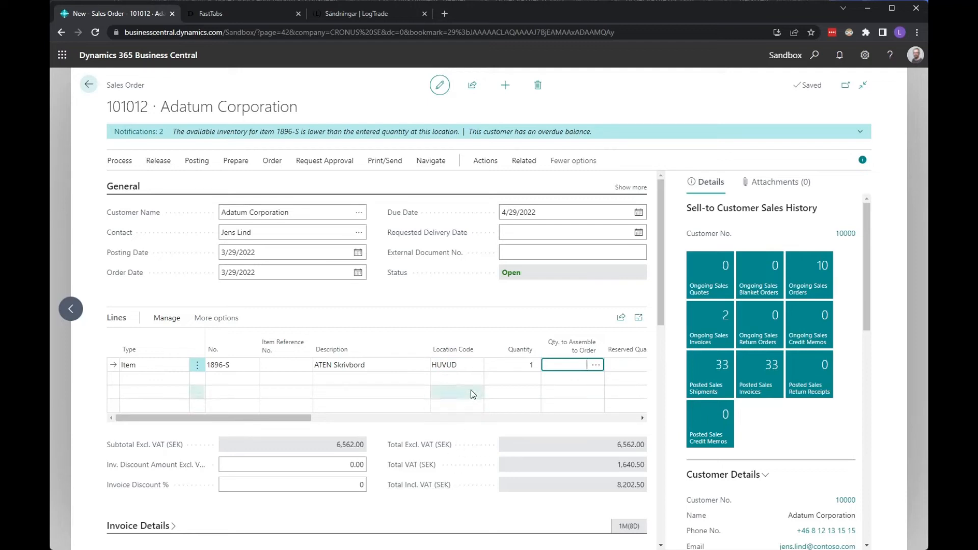
Step: Create a consignment from the sales order, look over its inherited fields and reduce the General section to its main fields
click(494, 162)
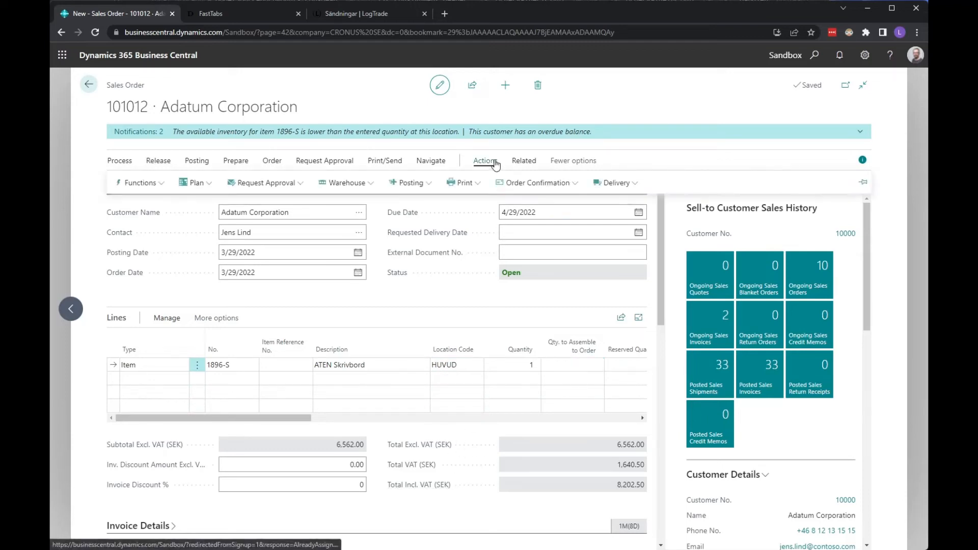
click(615, 183)
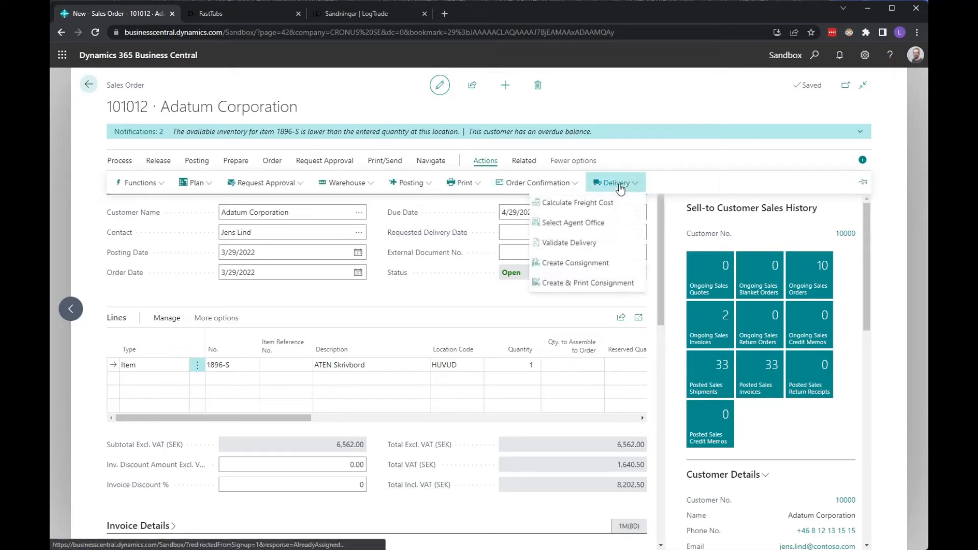
click(576, 263)
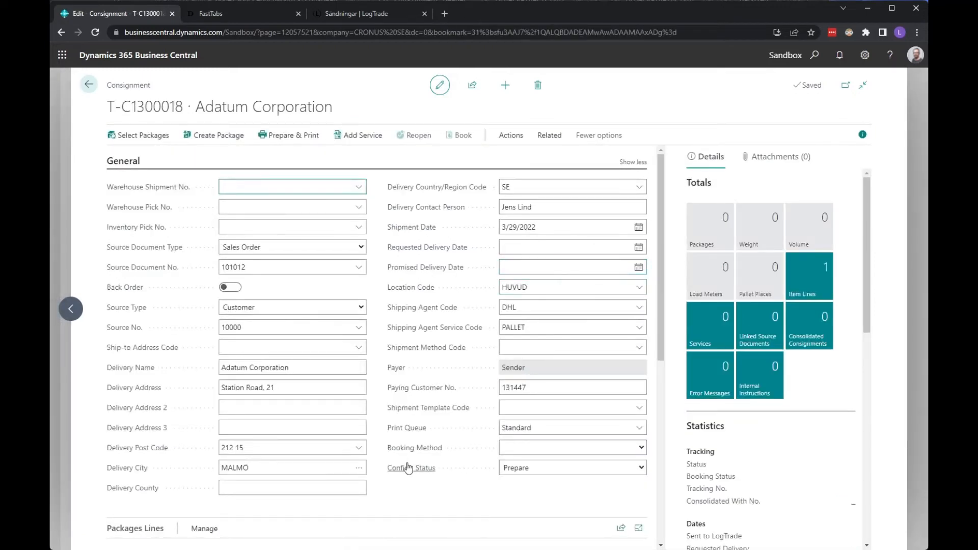
scroll(408, 466, down, 2)
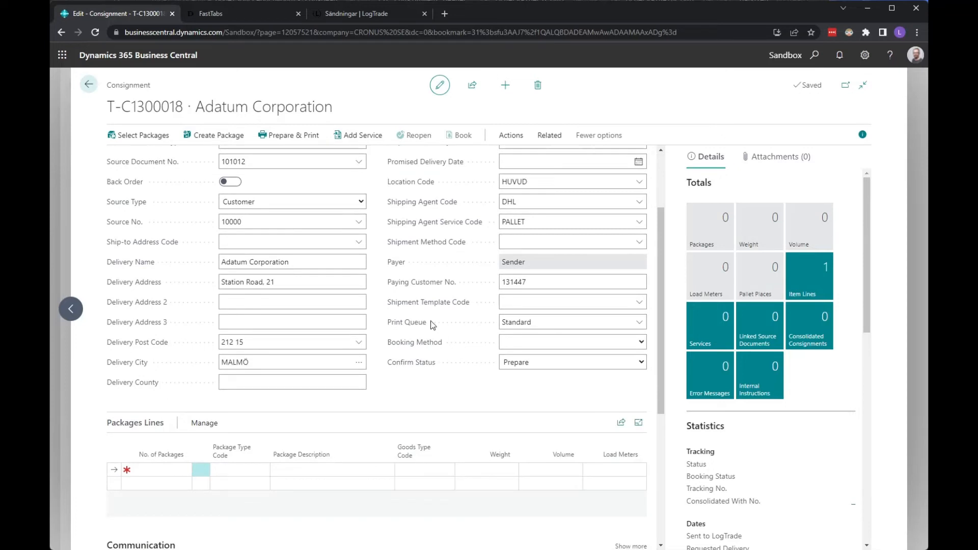
scroll(255, 213, up, 2)
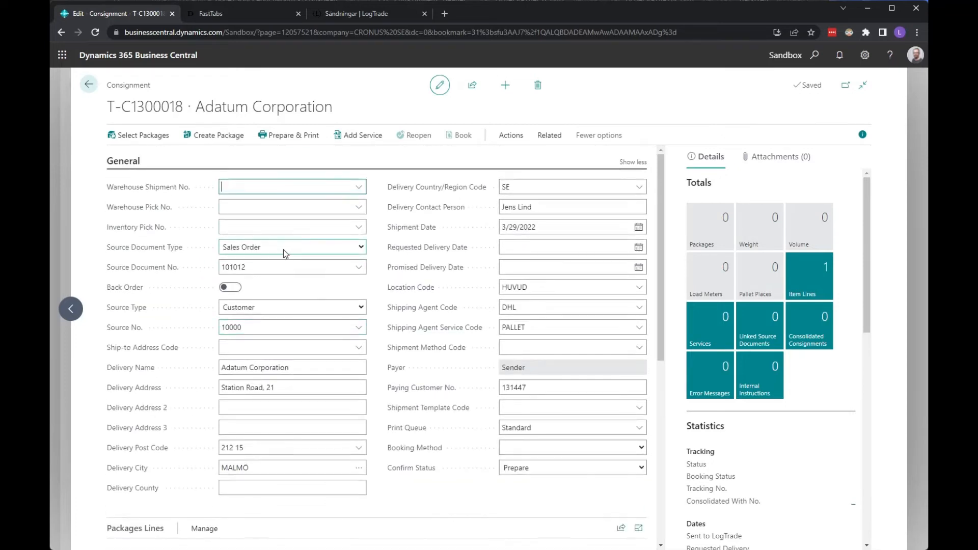
click(633, 162)
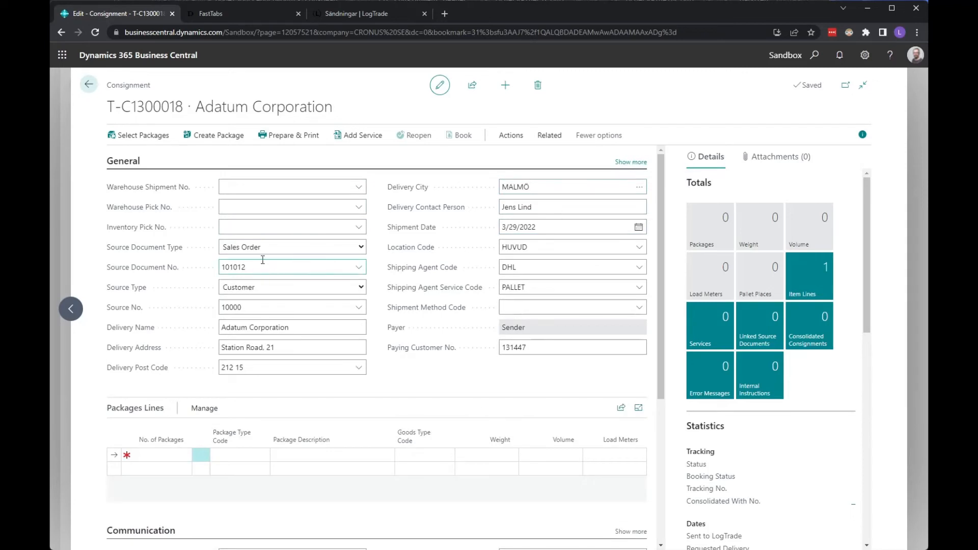
Step: Add a package line with 1 package to the consignment, keeping the default package type, and delete the whole consignment
click(175, 456)
text(1)
key(Tab)
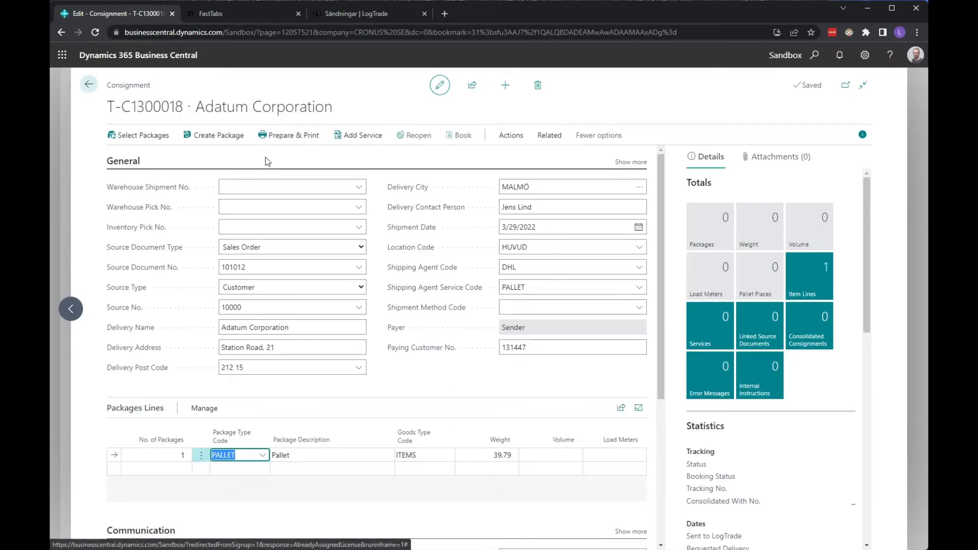
click(537, 86)
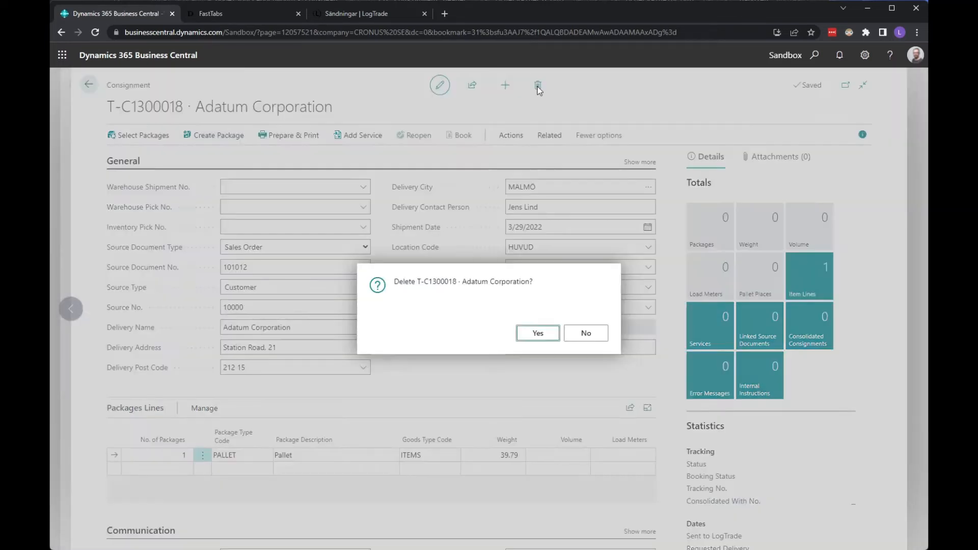
click(540, 338)
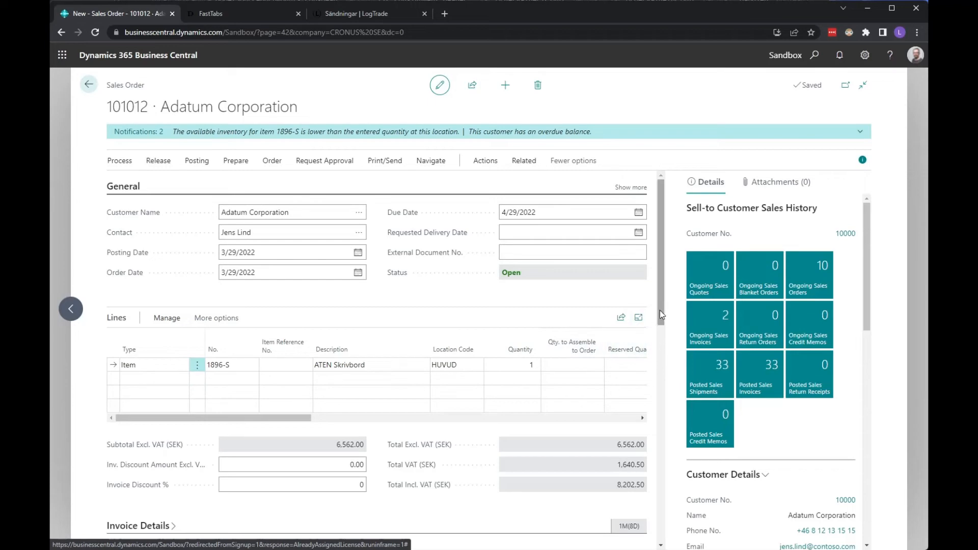
Step: Set the number of packages to 1 in the sales order's Delivery section, keeping the calculated defaults
drag(659, 314, 677, 533)
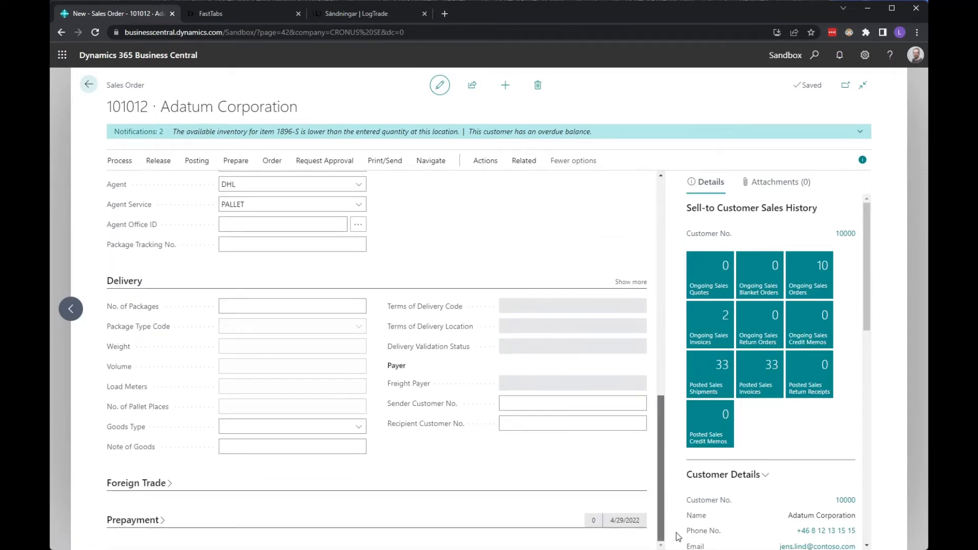
click(320, 308)
text(1)
key(Tab)
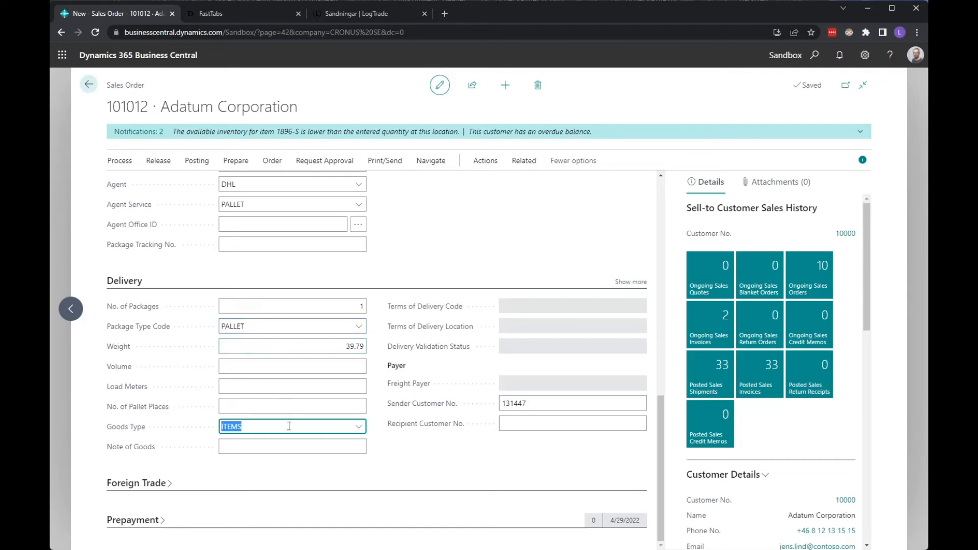
Step: Create and print a consignment directly from the sales order
click(484, 162)
click(603, 189)
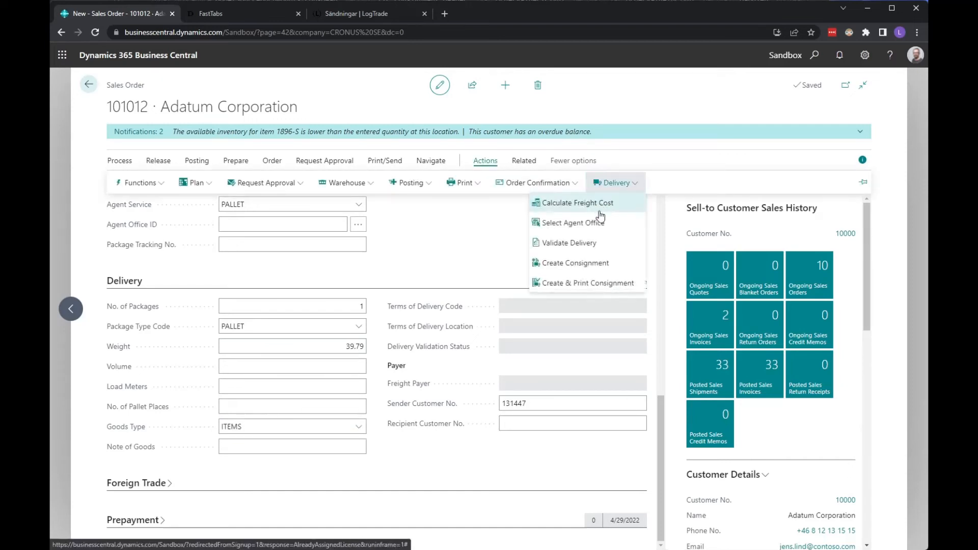
click(591, 288)
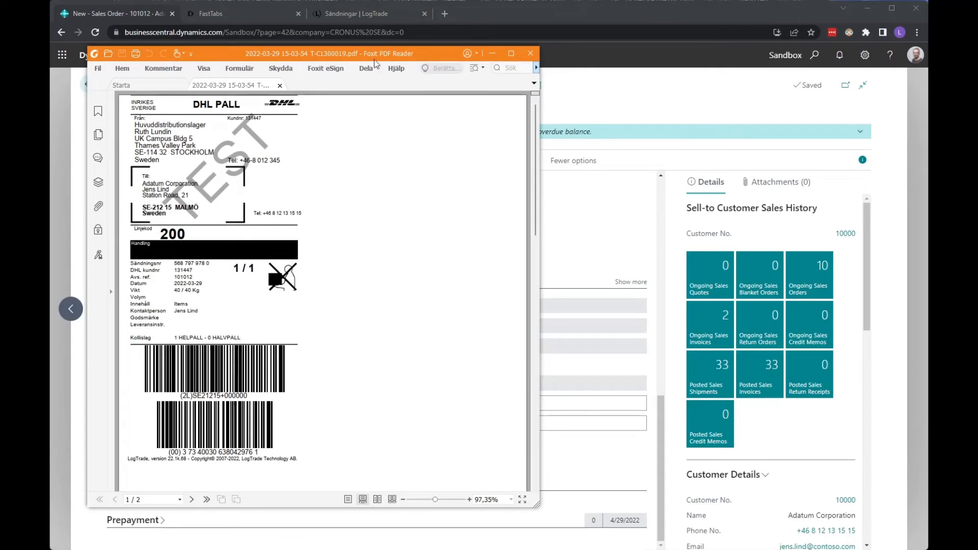
Step: Compare the printed label with the order's package tracking number, view the waybill on page 2 and close the PDF
drag(376, 57, 591, 69)
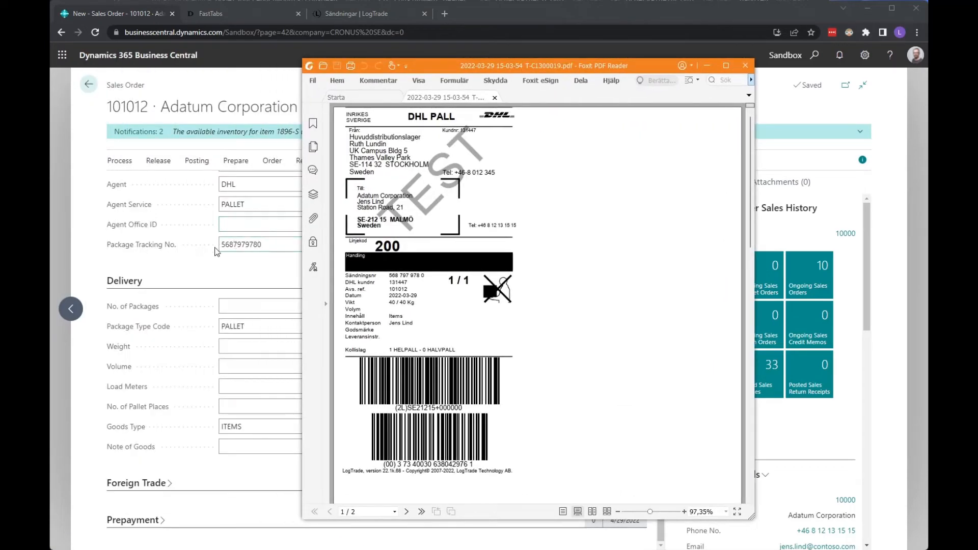
click(407, 512)
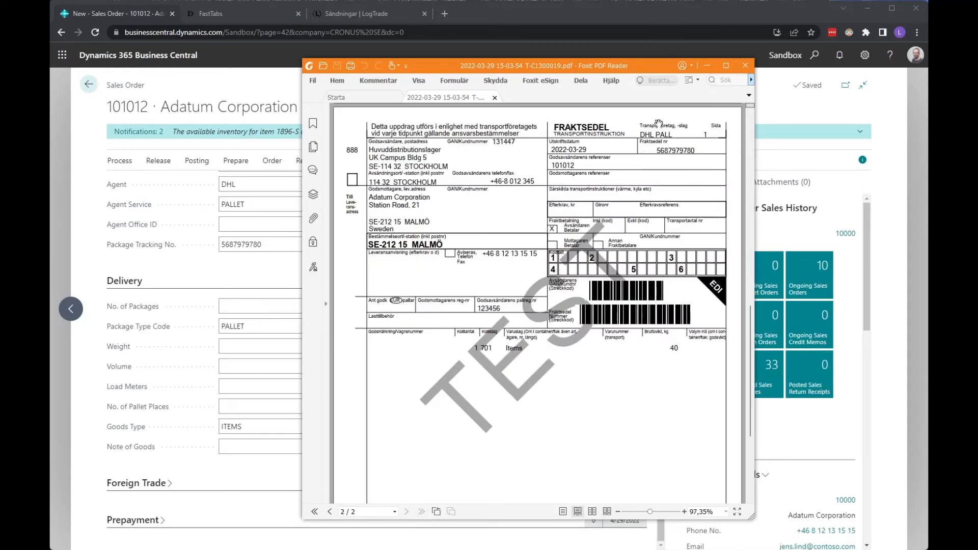
click(747, 68)
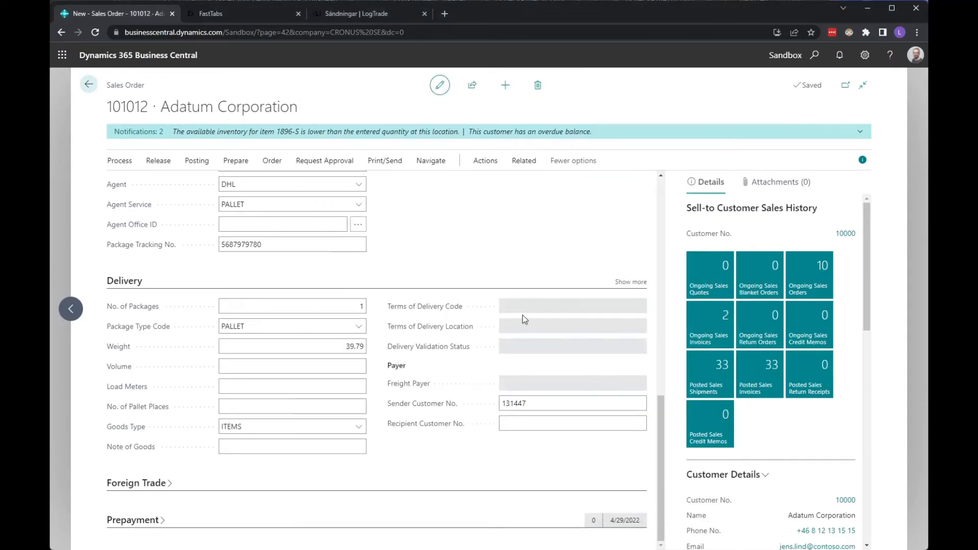
Step: Open the consignments linked to the sales order, delete the prepared consignment and return to the order
click(525, 162)
click(451, 183)
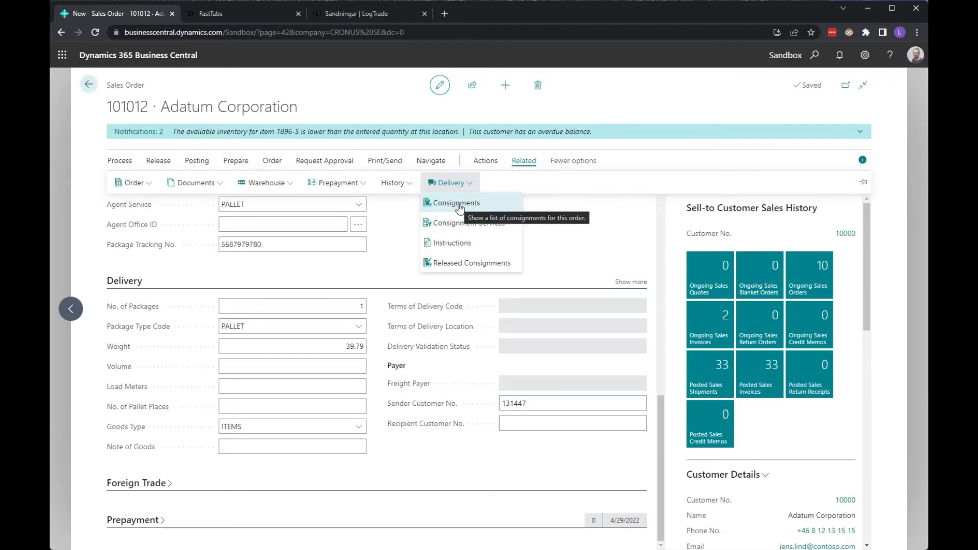
click(459, 206)
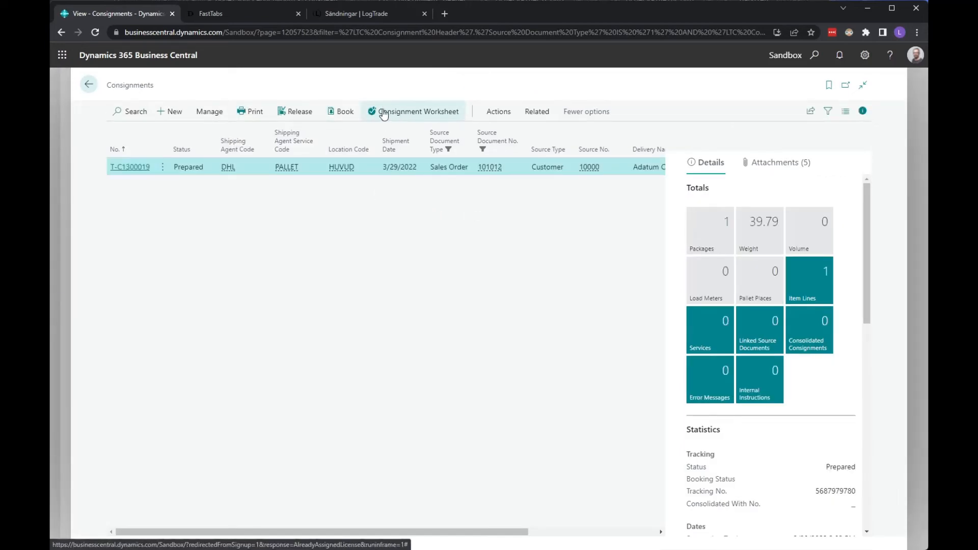
click(208, 111)
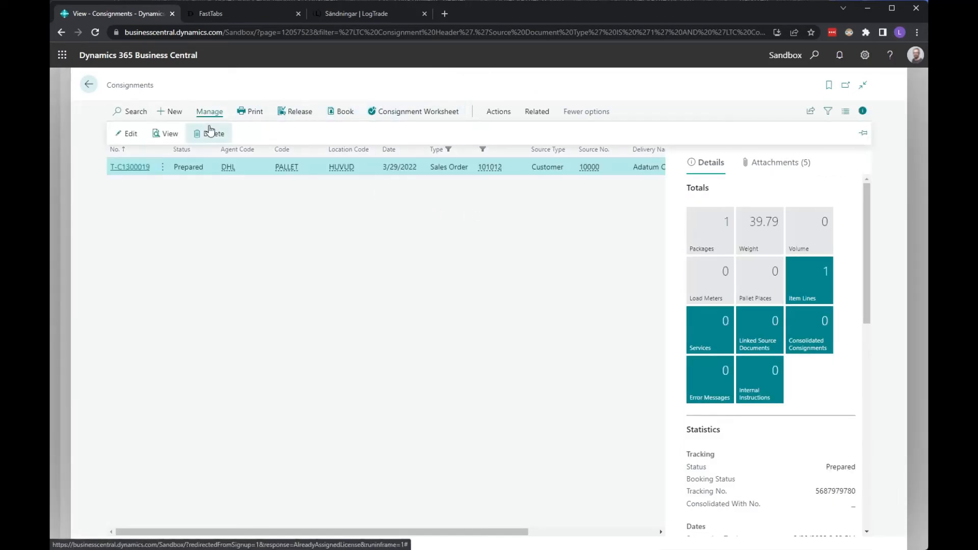
click(209, 133)
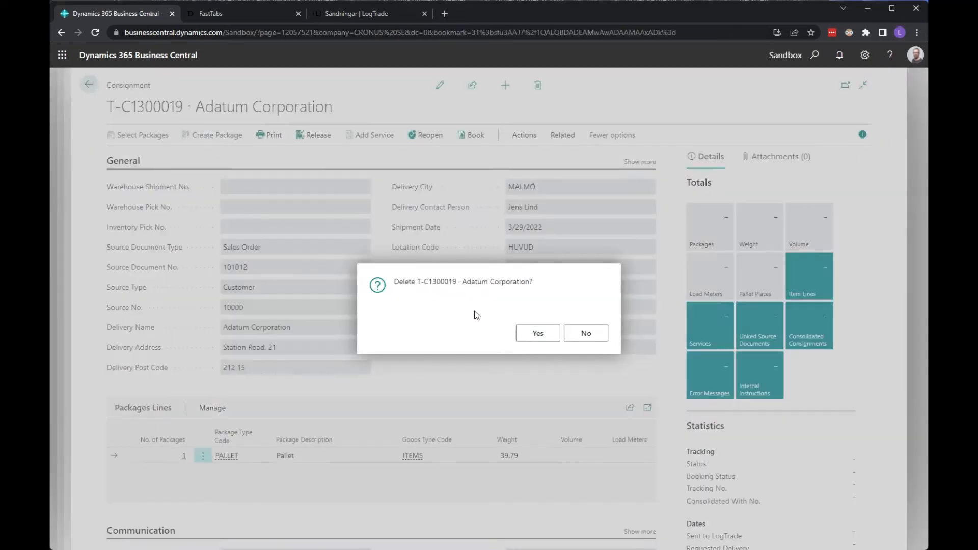
click(527, 334)
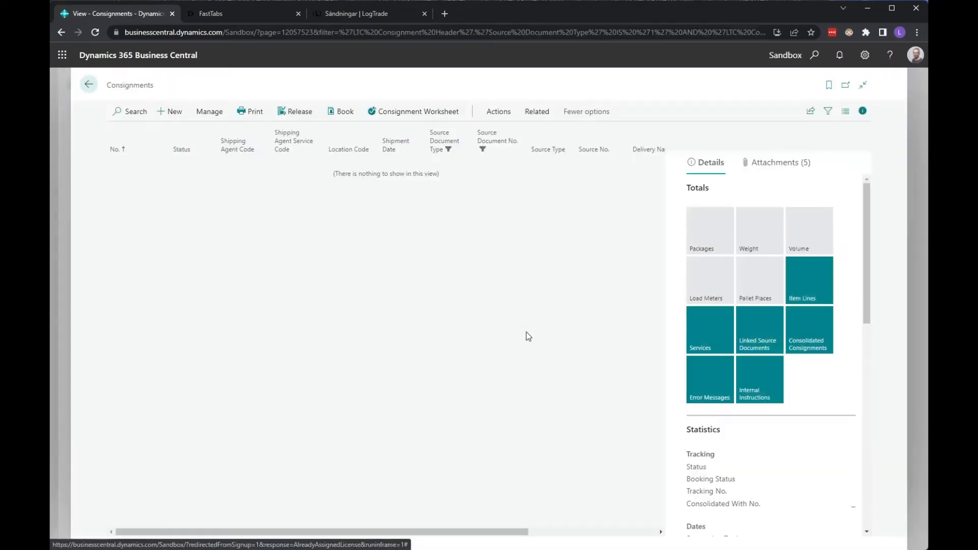
click(91, 91)
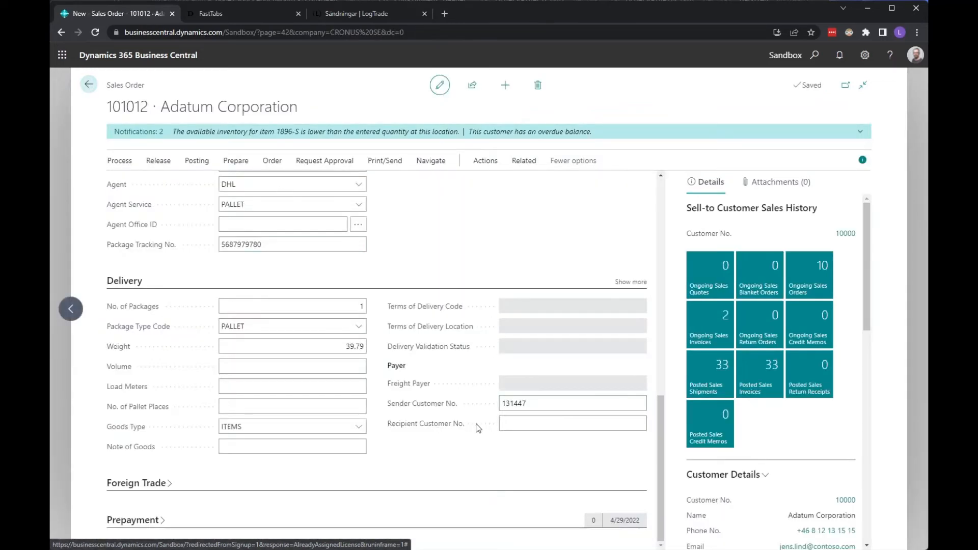
Step: Clear the Package Tracking No. in the sales order's Shipping and Billing section
click(295, 245)
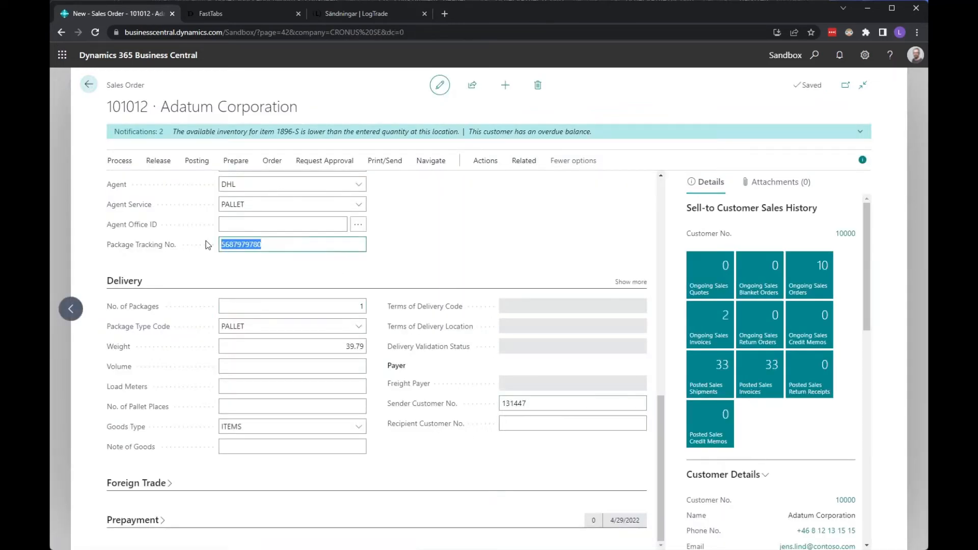
scroll(208, 245, up, 6)
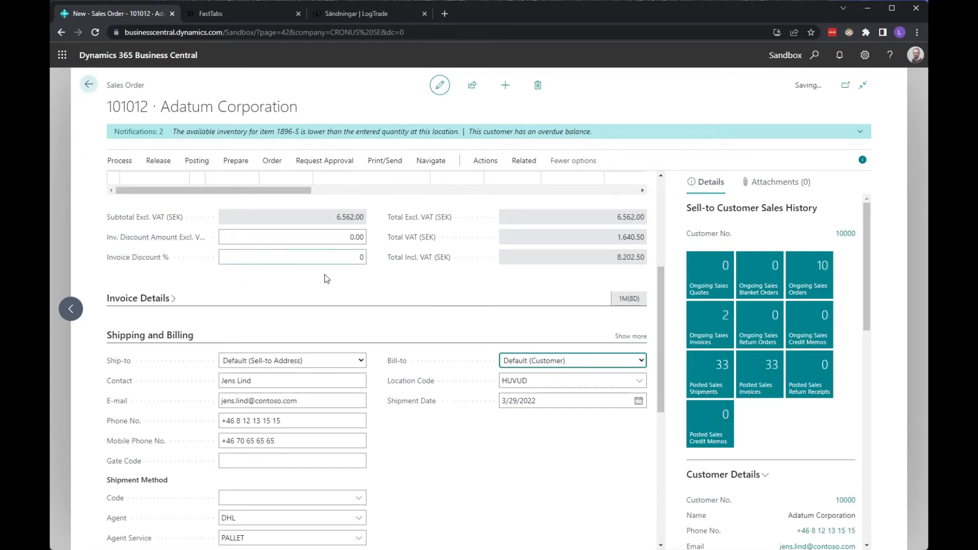
scroll(412, 396, up, 5)
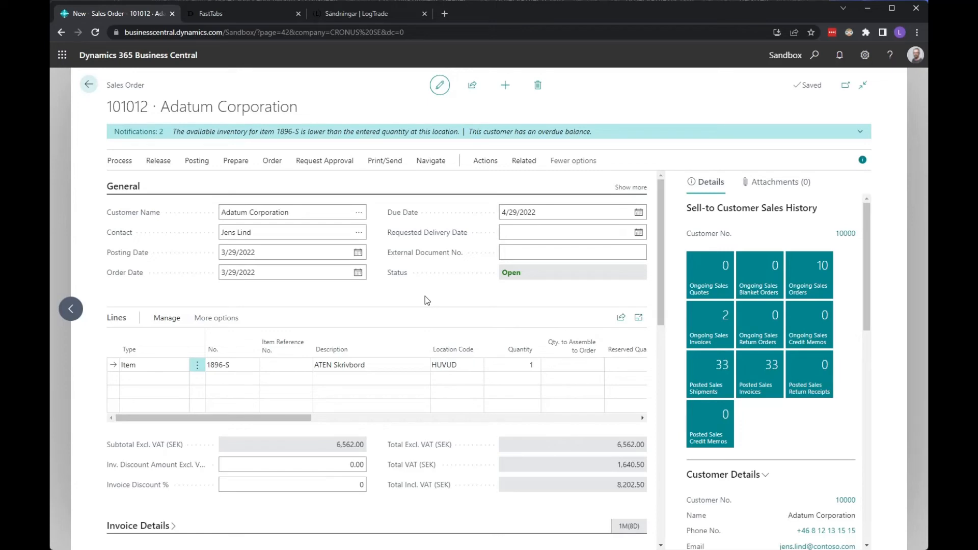
Step: Search for "cons crea", open the Consignment Creation Rules in full width and set a new rule's source document type to Sales Order
click(816, 57)
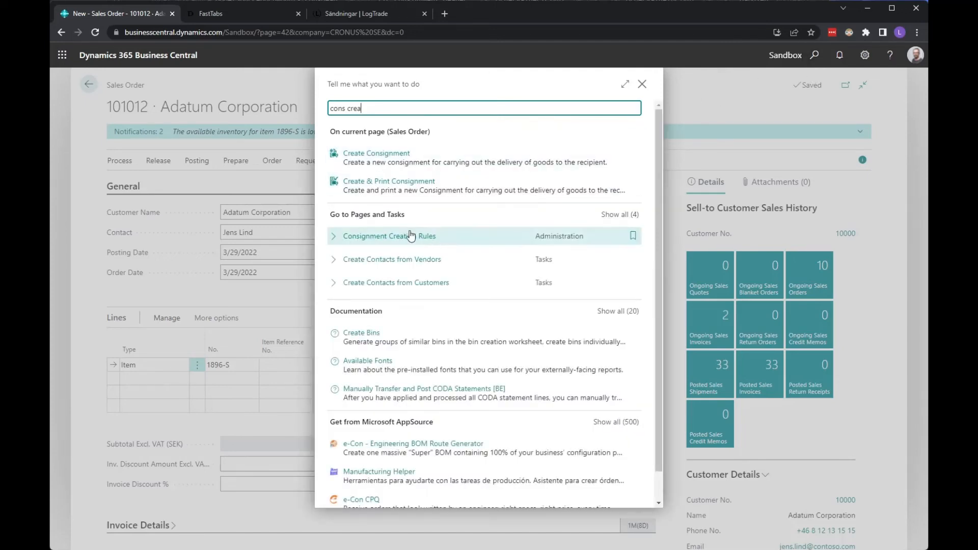
click(413, 239)
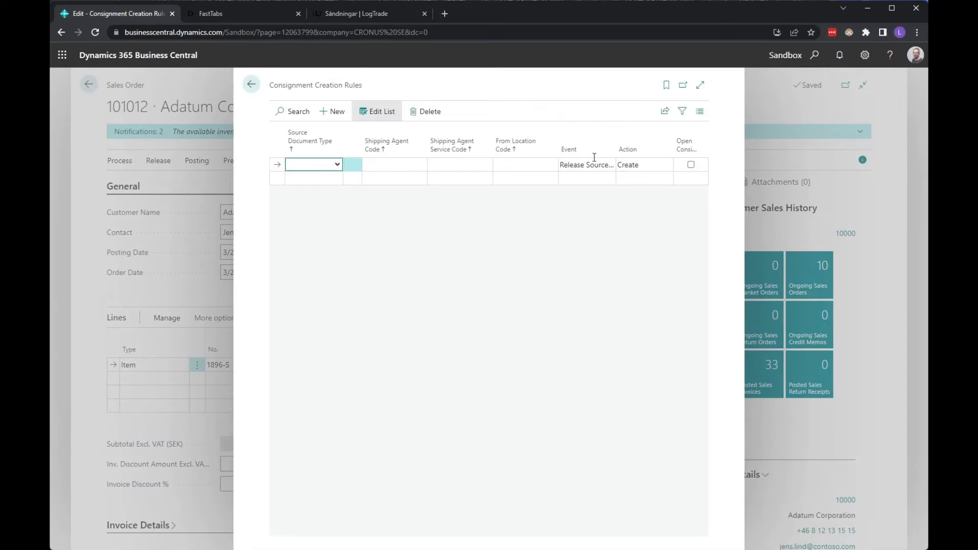
click(700, 85)
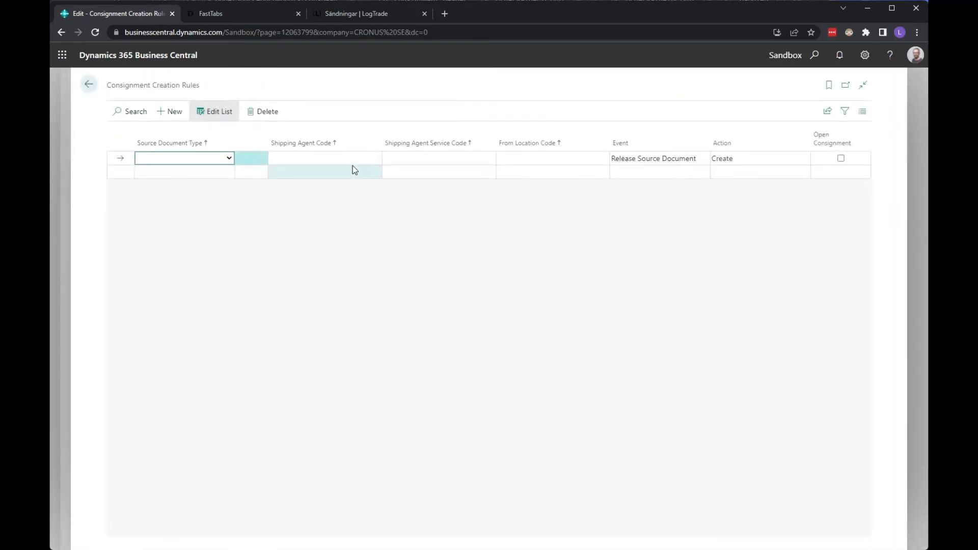
click(230, 159)
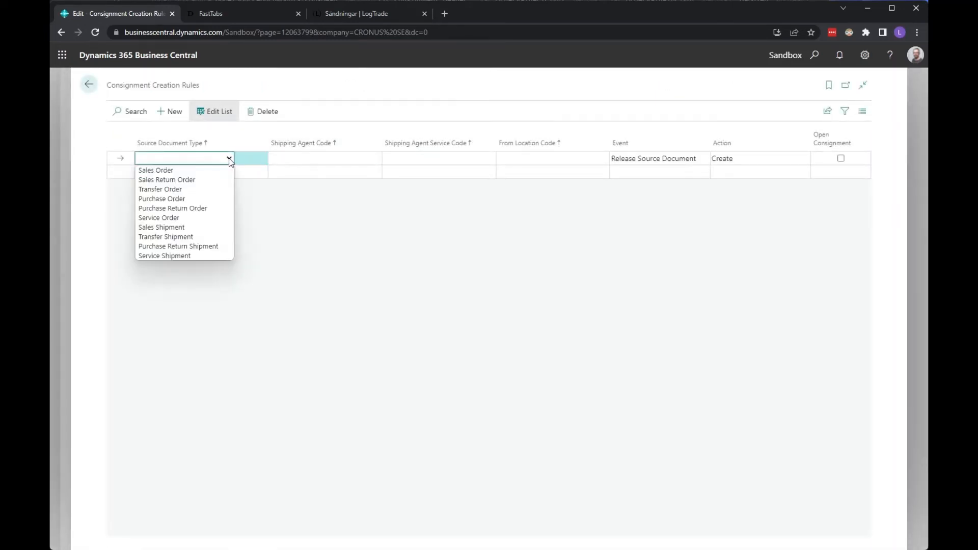
click(166, 171)
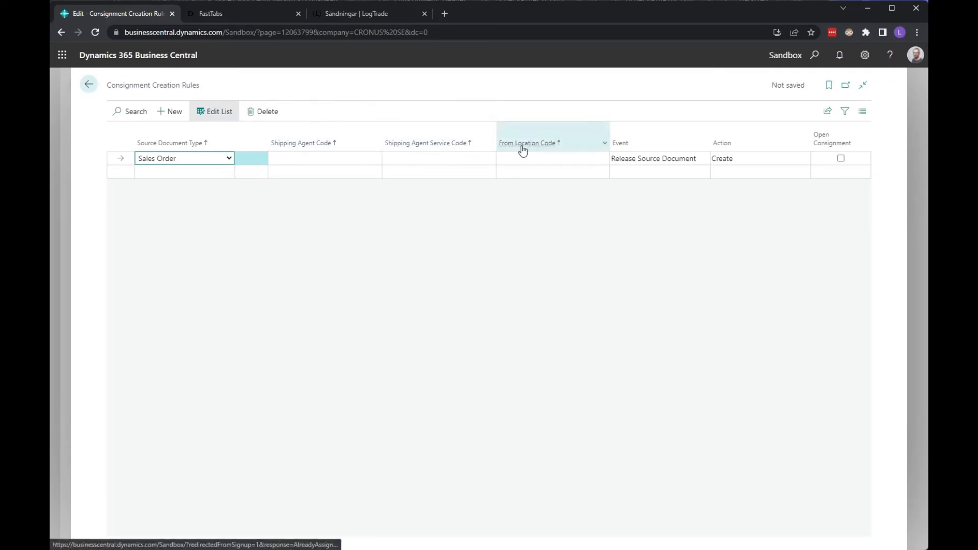
Step: Keep Release Source Document as the rule's event, set its action to Prepare and return to the sales order
click(666, 161)
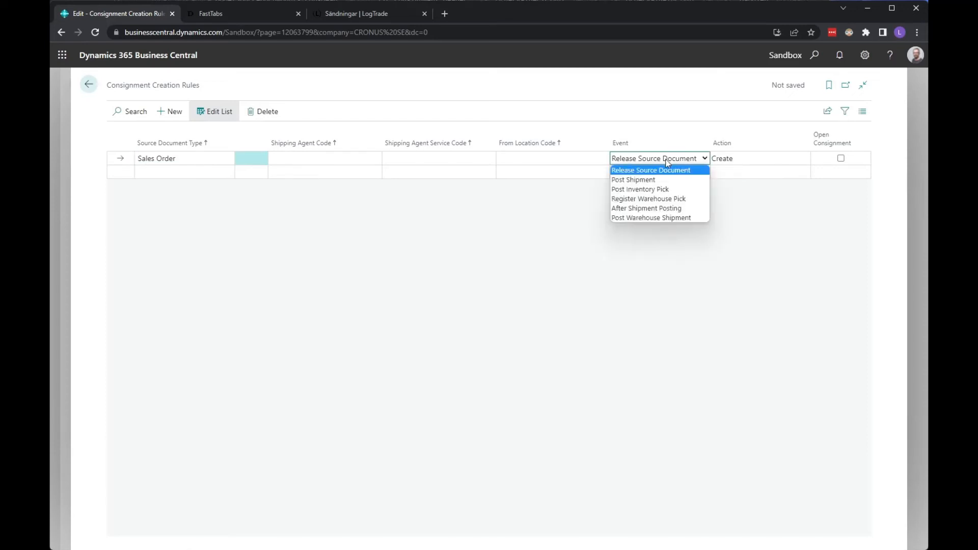
click(748, 161)
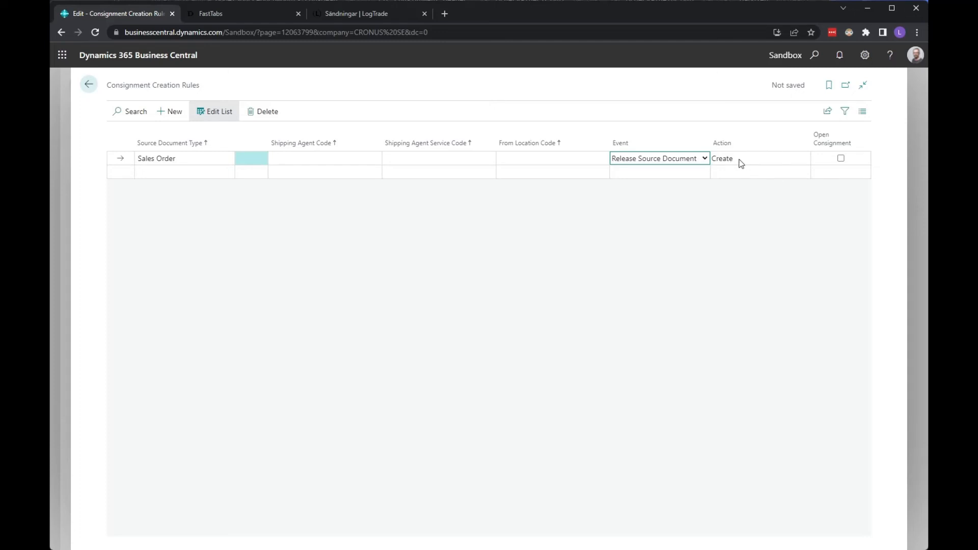
click(742, 159)
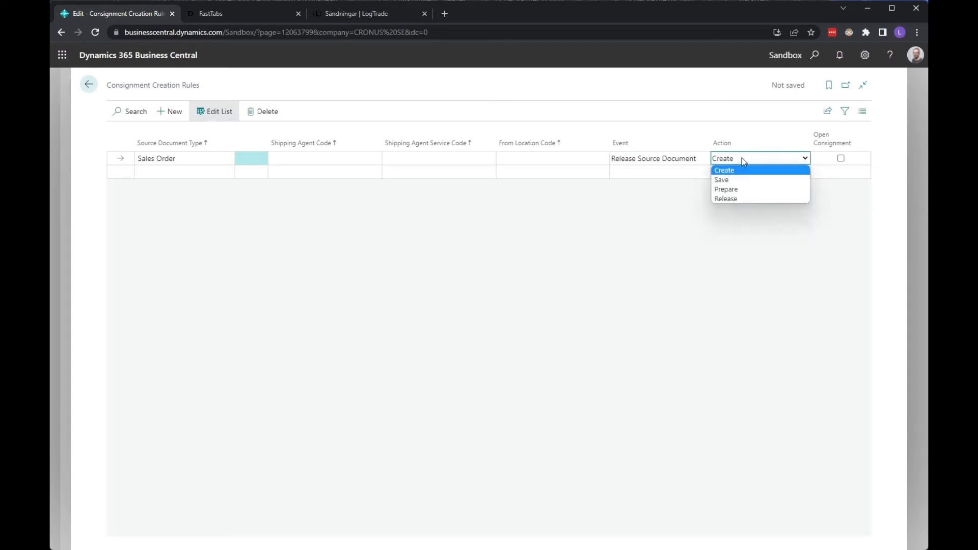
click(740, 190)
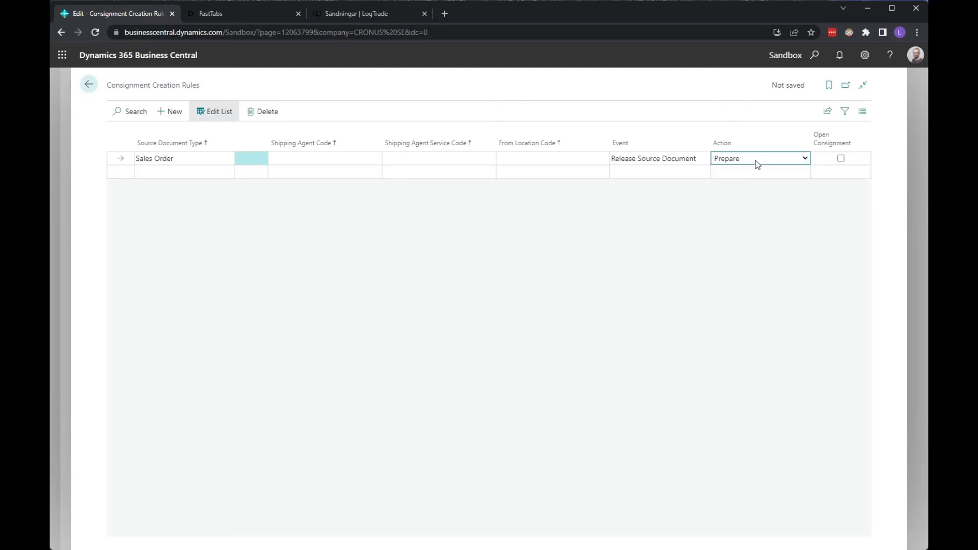
click(757, 162)
click(757, 162)
click(88, 85)
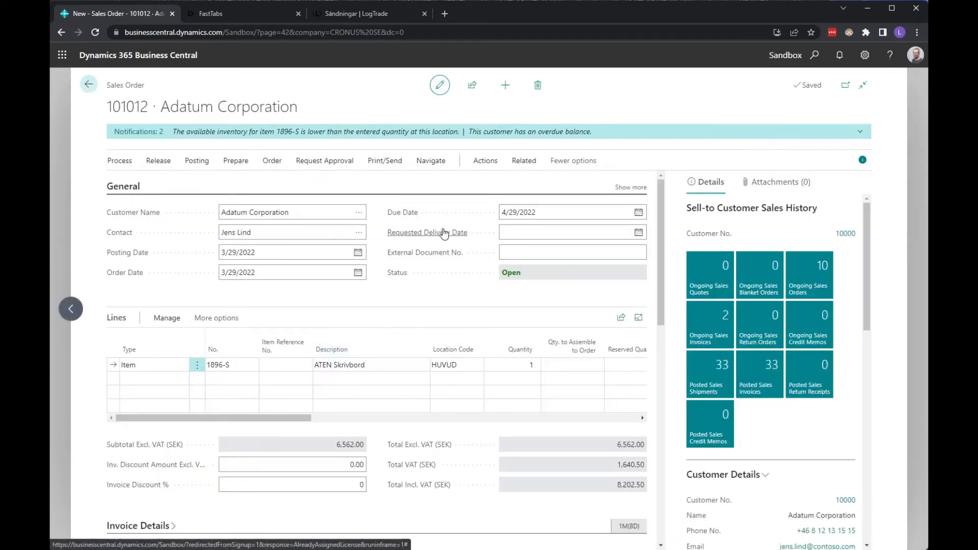
Step: Release the sales order to trigger the automatic consignment and close the label PDF
click(159, 161)
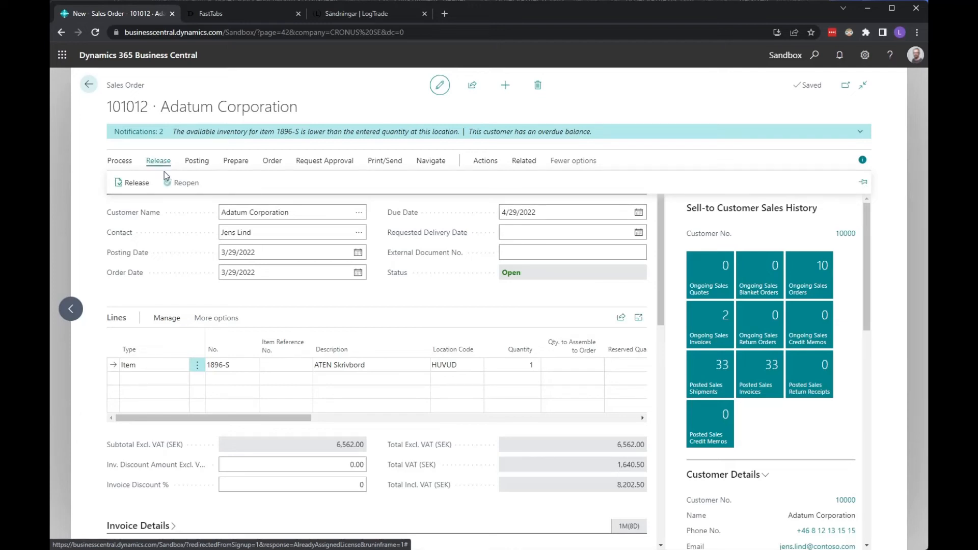
click(142, 185)
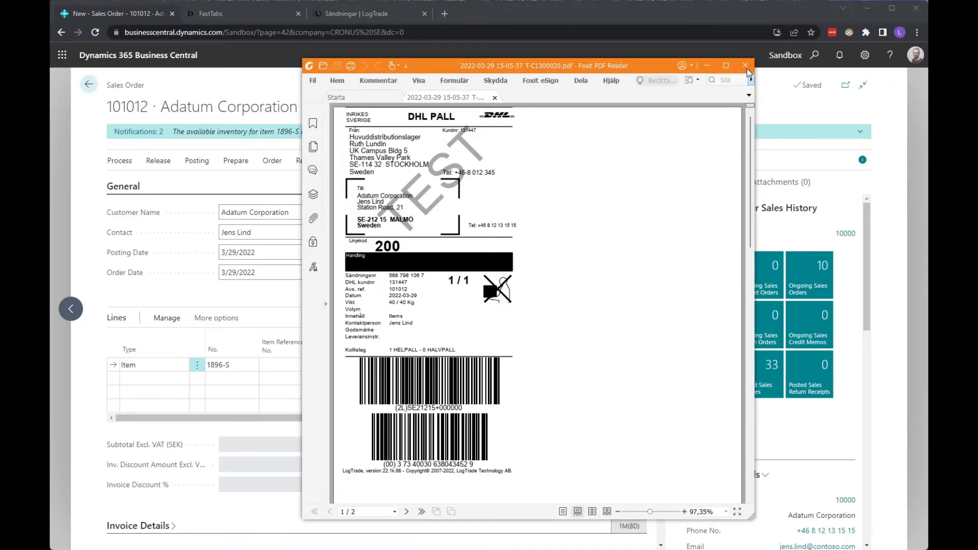
click(745, 65)
Step: Check the list of consignments created for the released sales order and return to the order
click(522, 161)
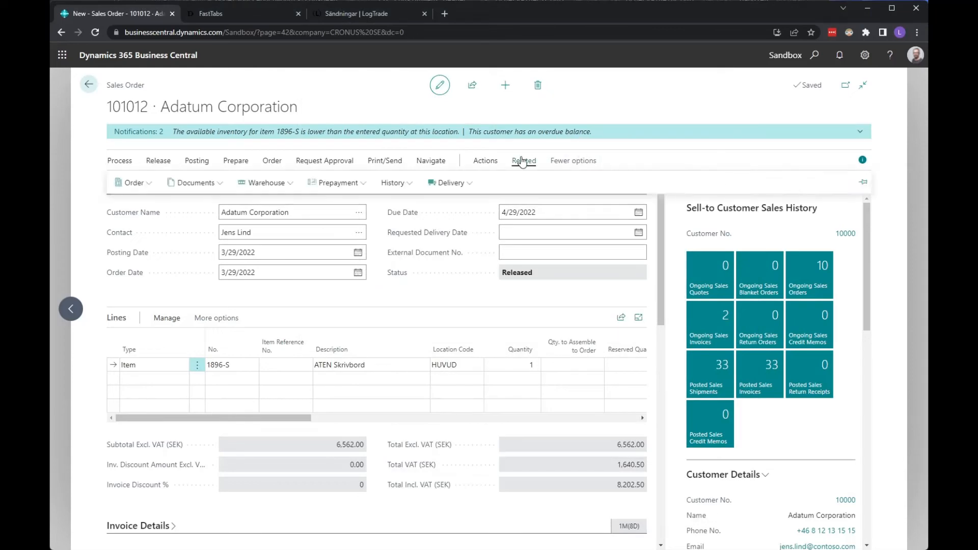
click(448, 183)
click(457, 202)
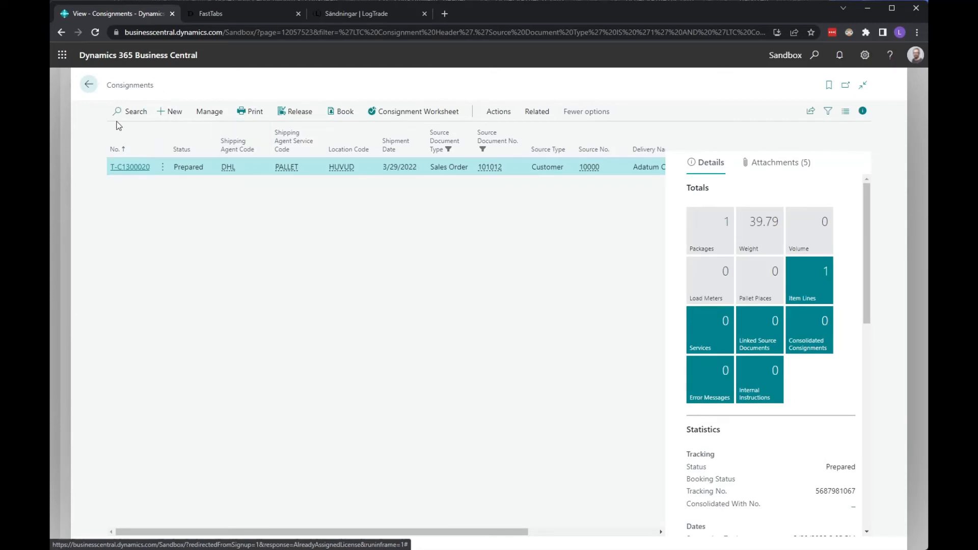
click(86, 90)
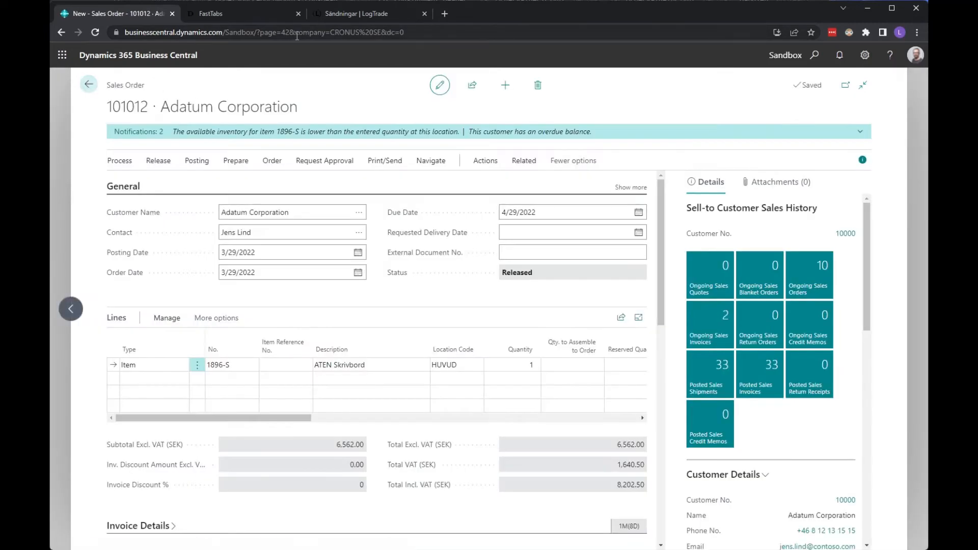
Step: Switch to the LogTrade documentation and review the delivery fields and actions for creating consignments from an inventory pick
click(244, 13)
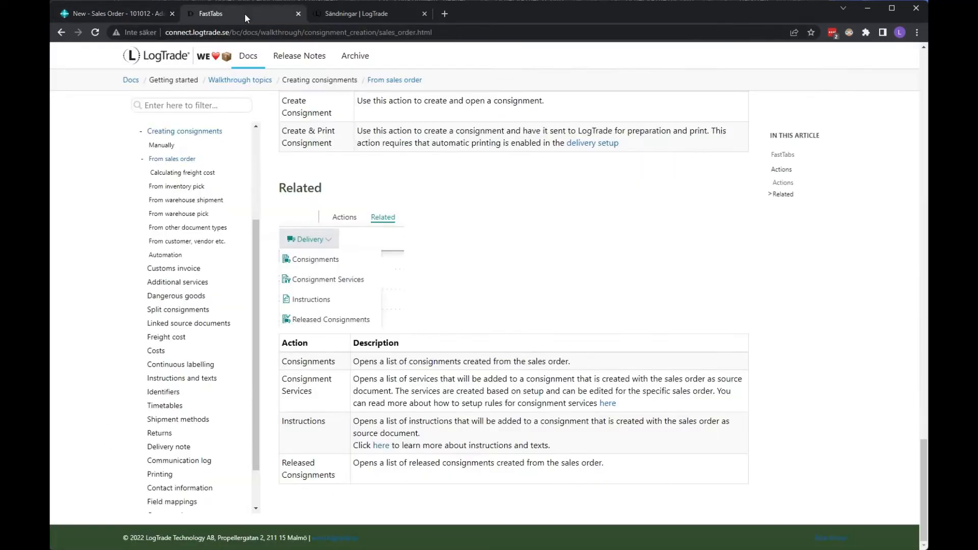
click(185, 187)
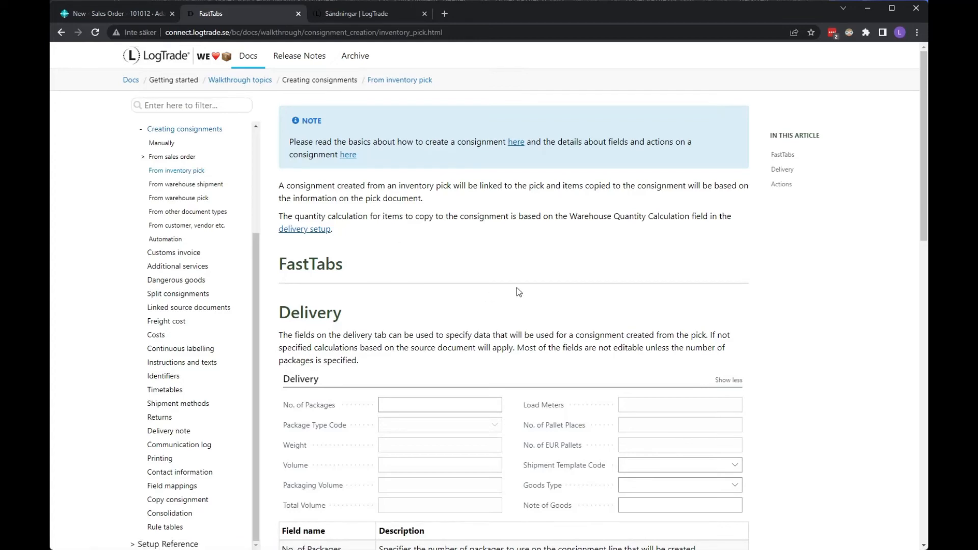
scroll(520, 317, down, 5)
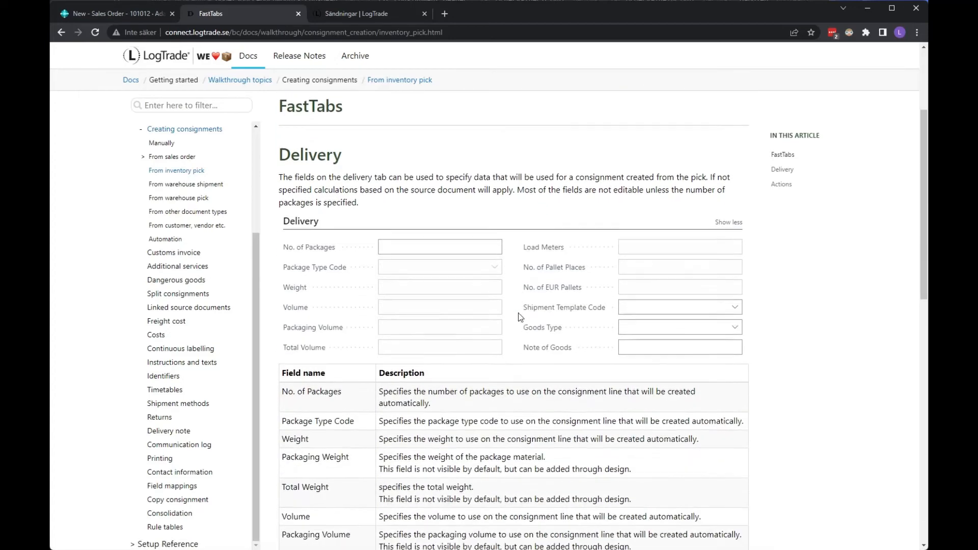
scroll(519, 316, down, 9)
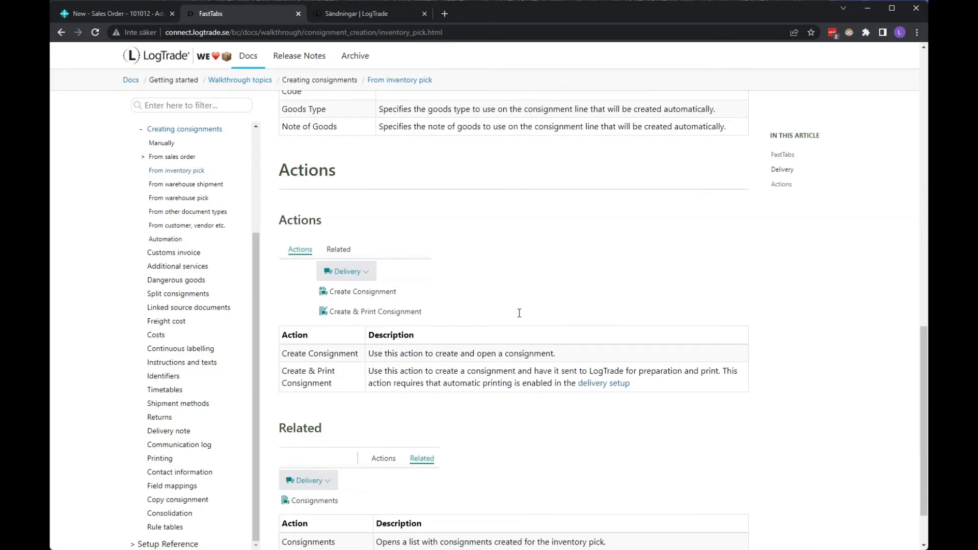
scroll(520, 316, up, 13)
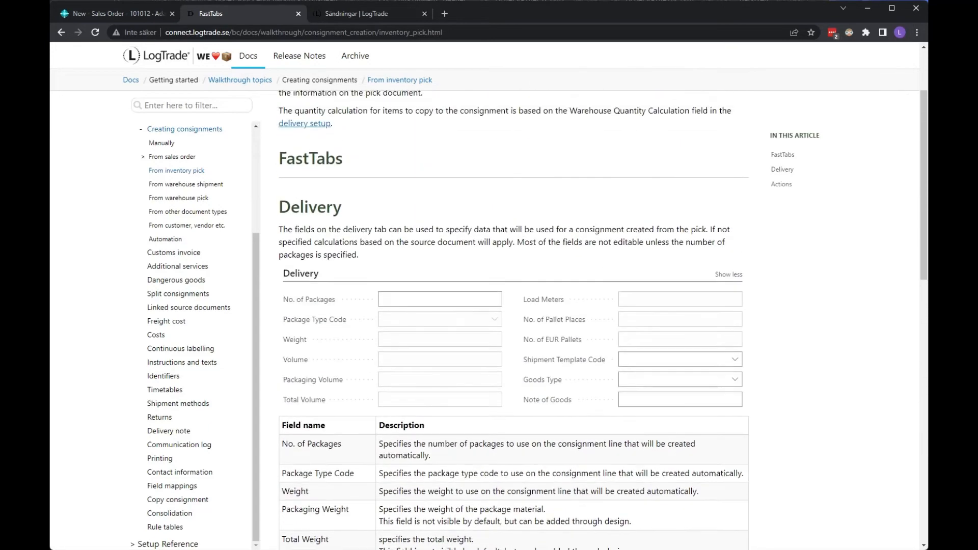
Step: Return to Business Central, leave the released order and create a new sales order for customer Adatum Corporation
click(140, 14)
click(89, 86)
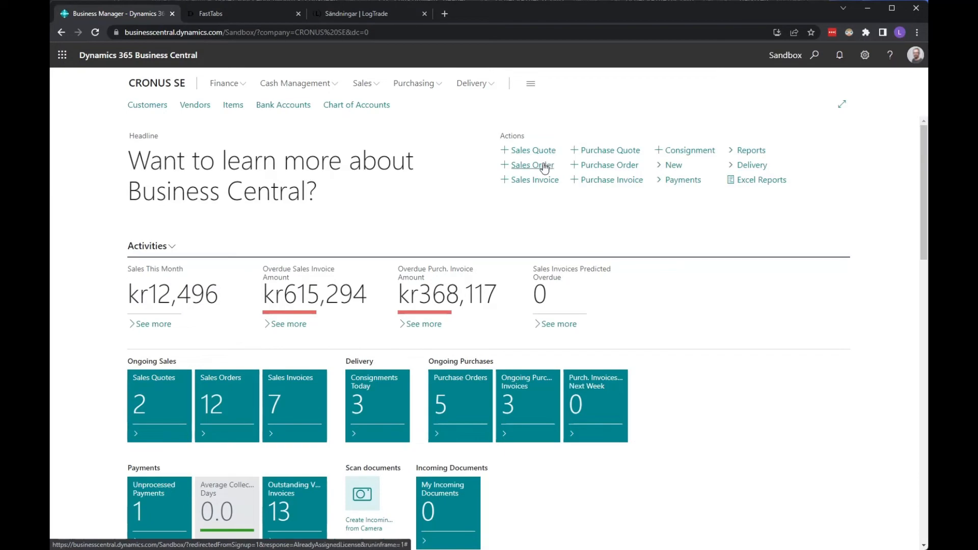
click(544, 167)
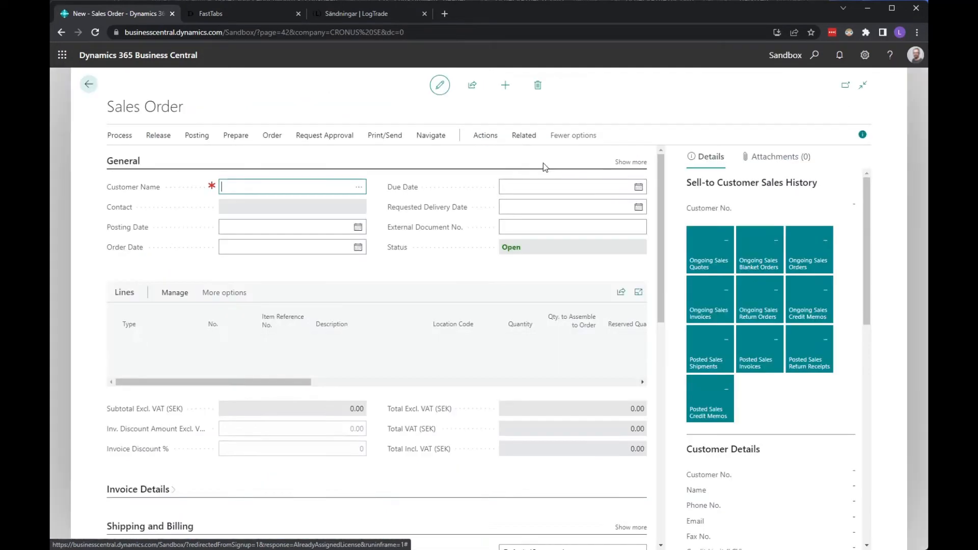
text(10000)
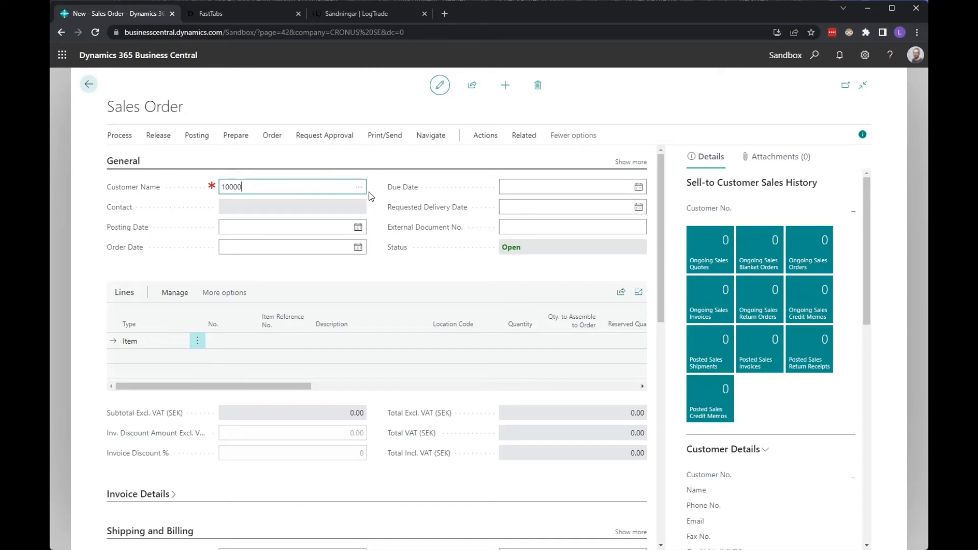
key(Tab)
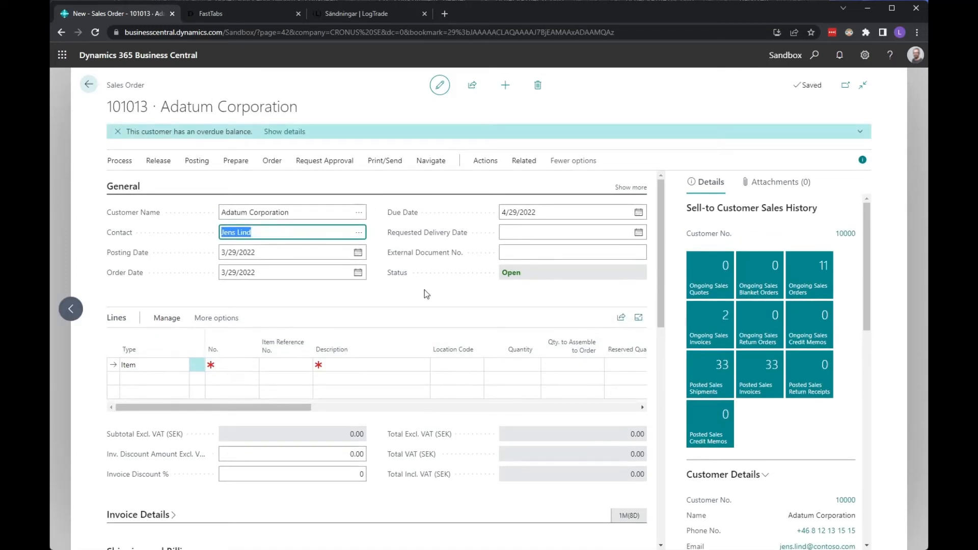
Step: Set the sales order's location code to INV PICK and add a line for item 1896-S, ATEN Skrivbord, with quantity 1
scroll(420, 415, down, 6)
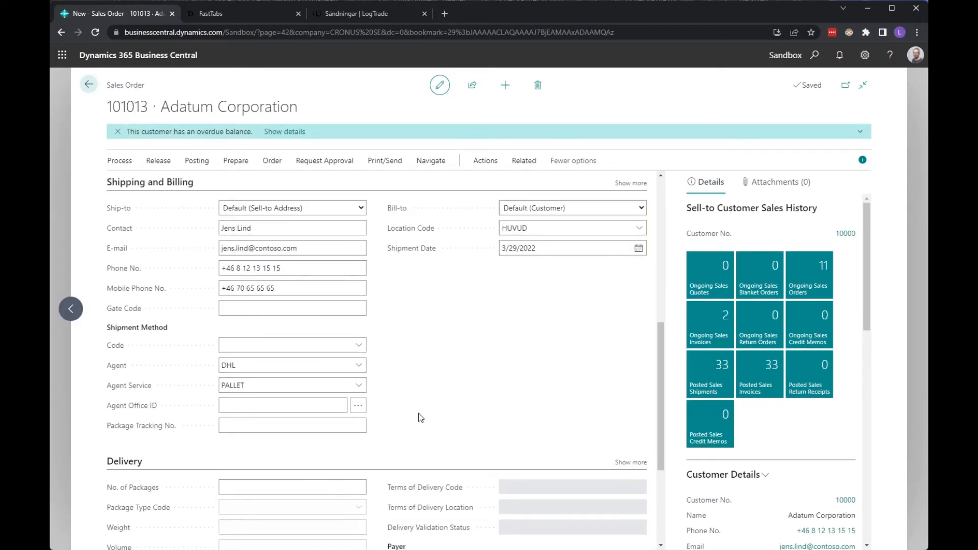
click(638, 228)
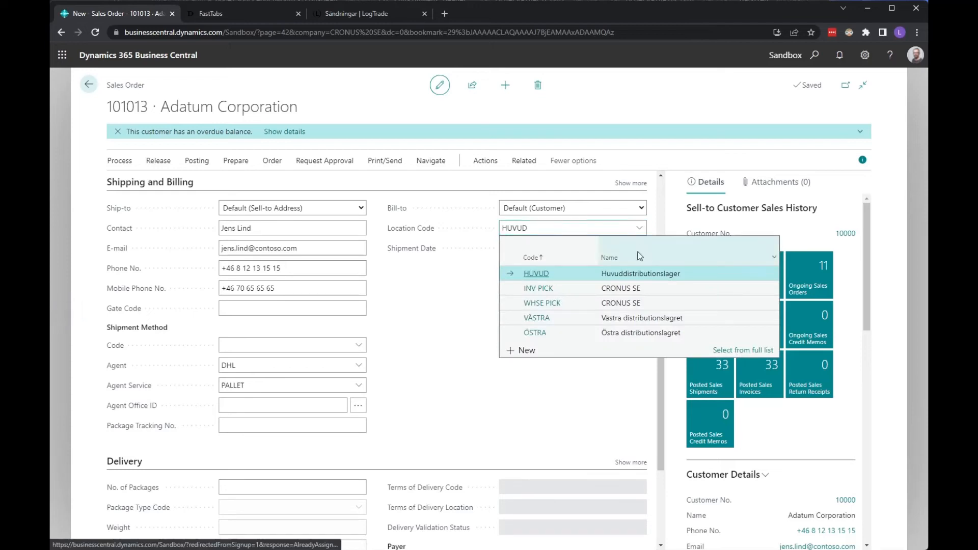
click(546, 288)
scroll(431, 333, up, 5)
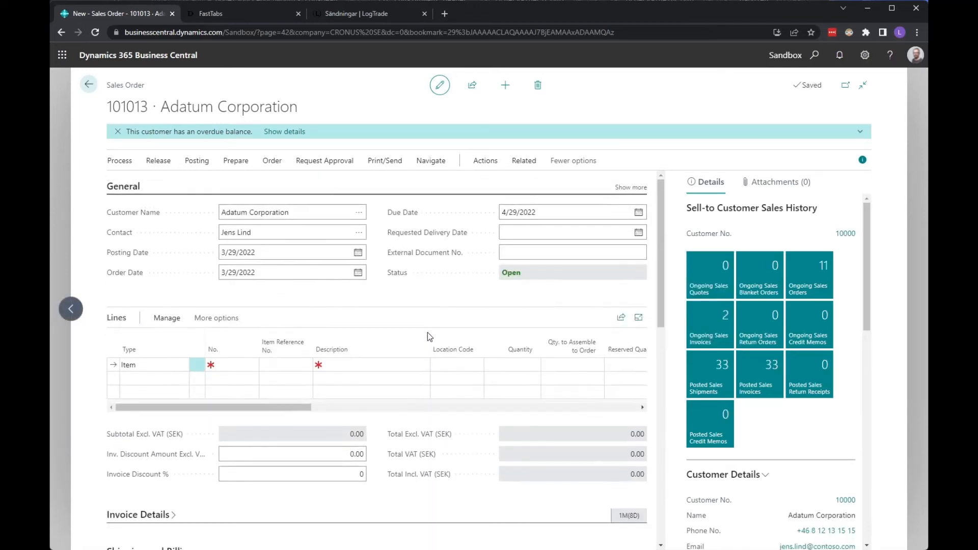
click(241, 365)
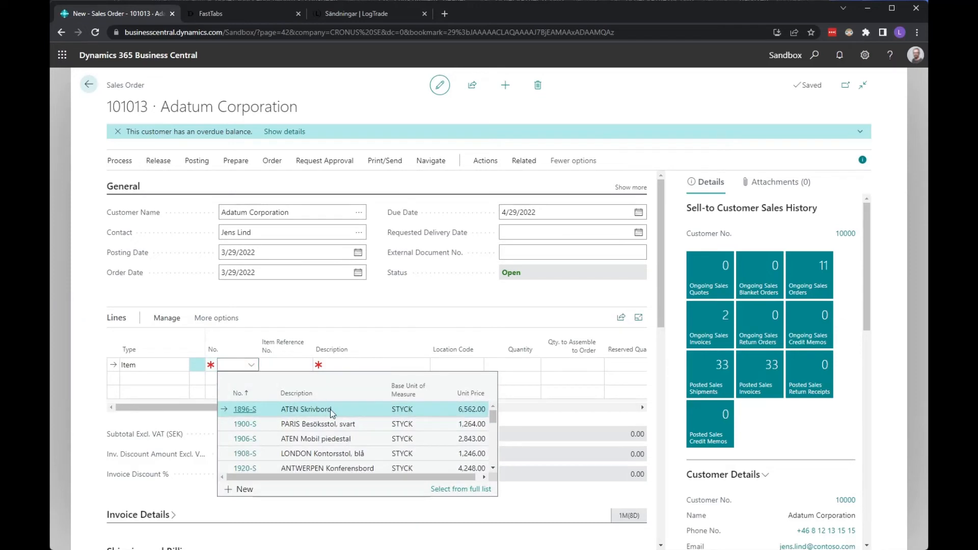
click(330, 408)
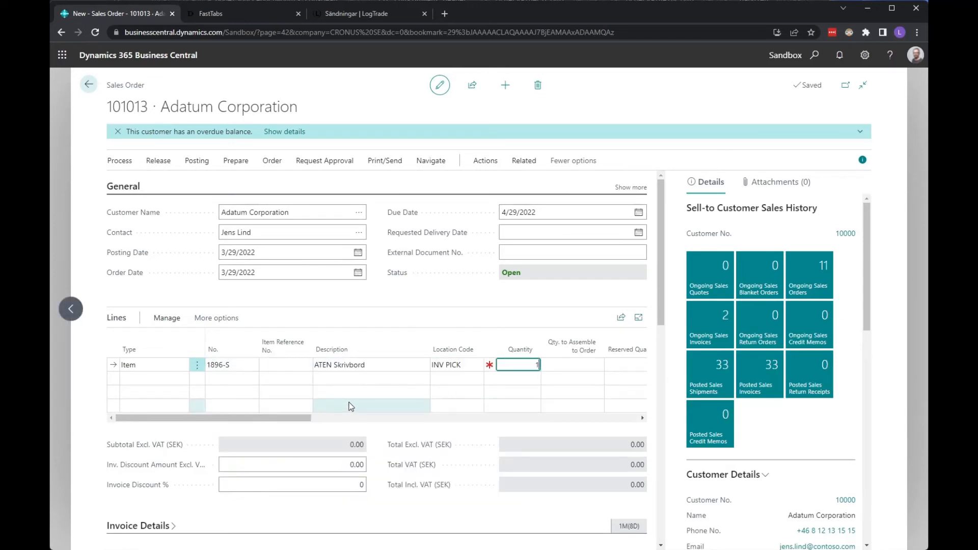
Step: Find the Consignment Creation Rules page, delete the Sales Order rule for the Release Source Document event and return to the order
click(158, 162)
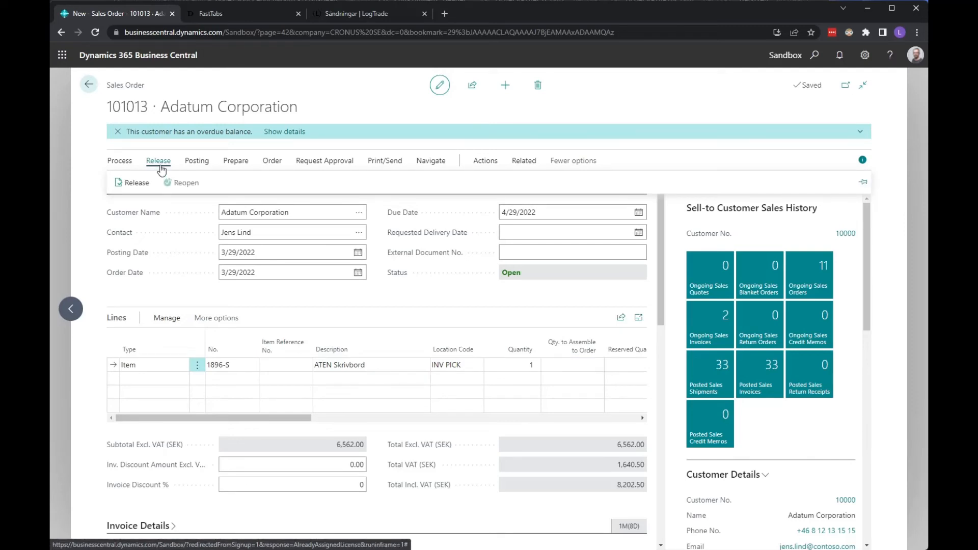
click(814, 54)
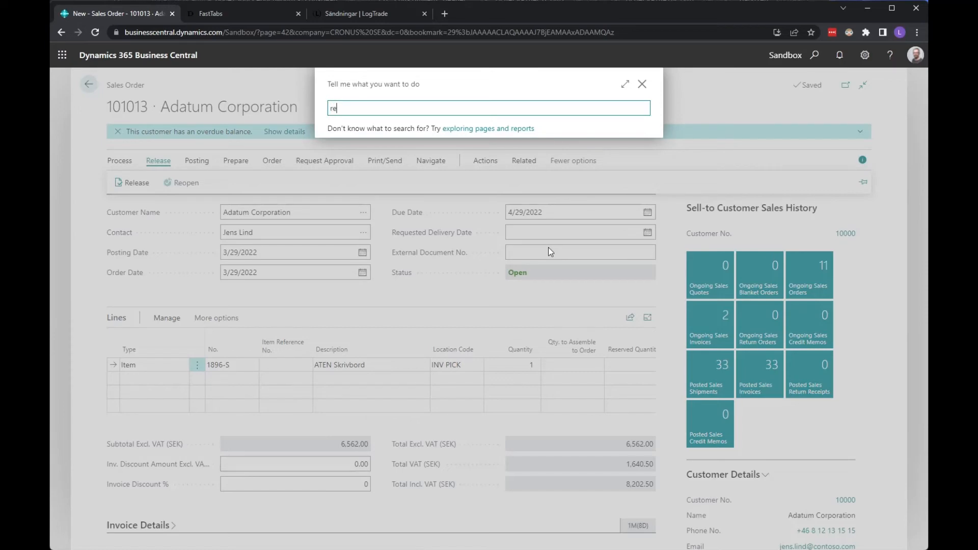
text(reul cons)
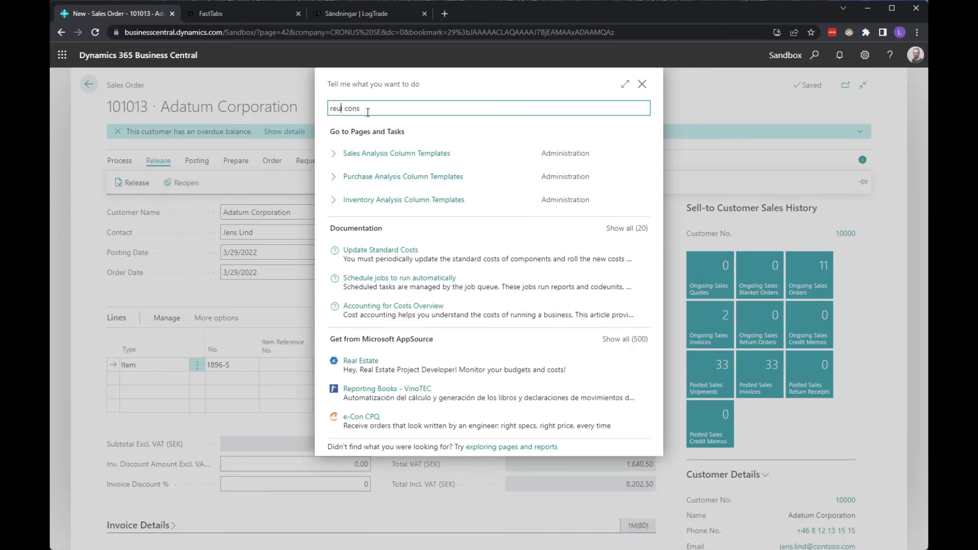
key(BackSpace)
text(ul)
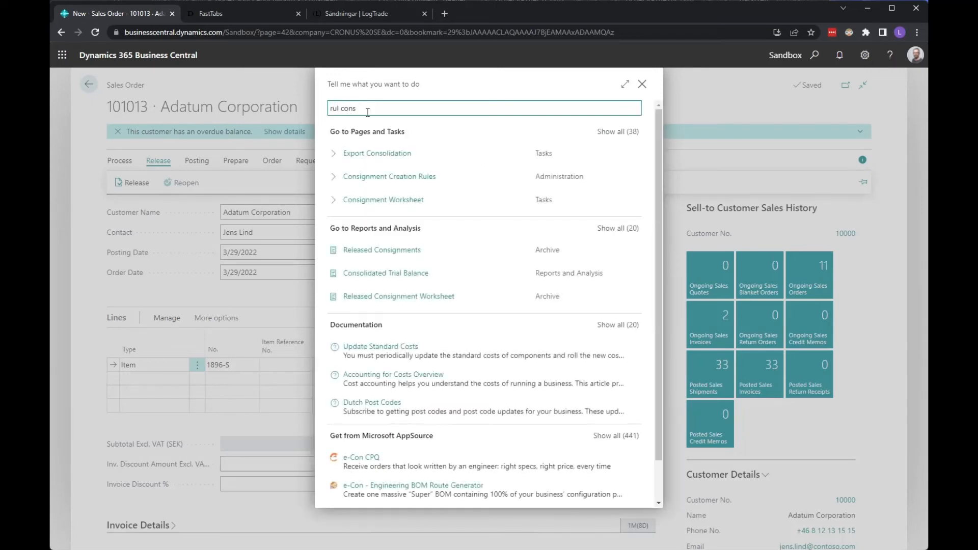
click(384, 151)
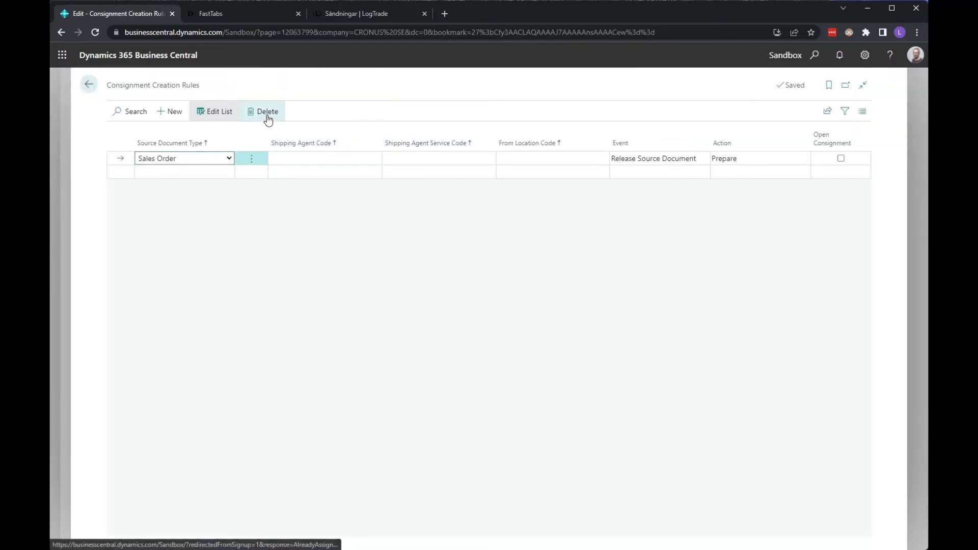
click(265, 112)
click(537, 334)
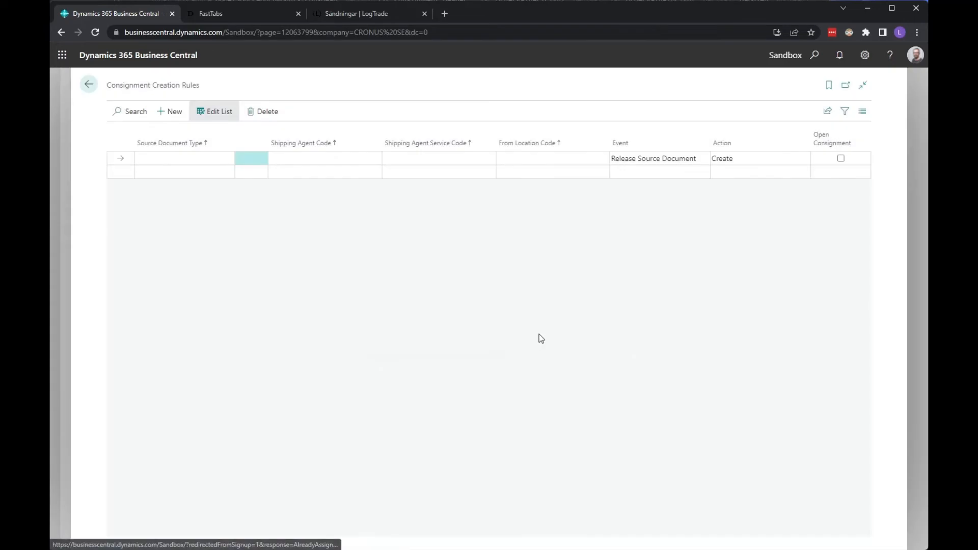
click(89, 85)
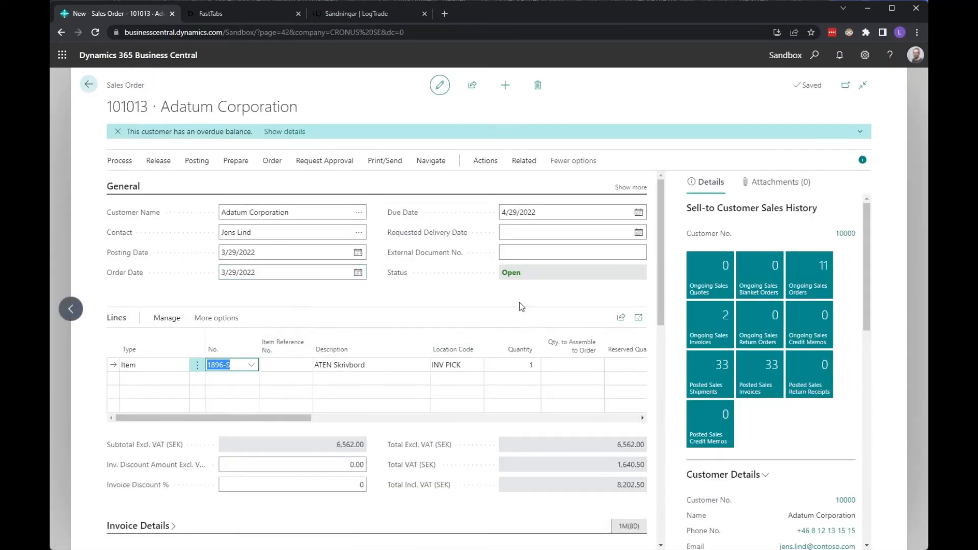
Step: Release the sales order and create an inventory pick for it
click(158, 161)
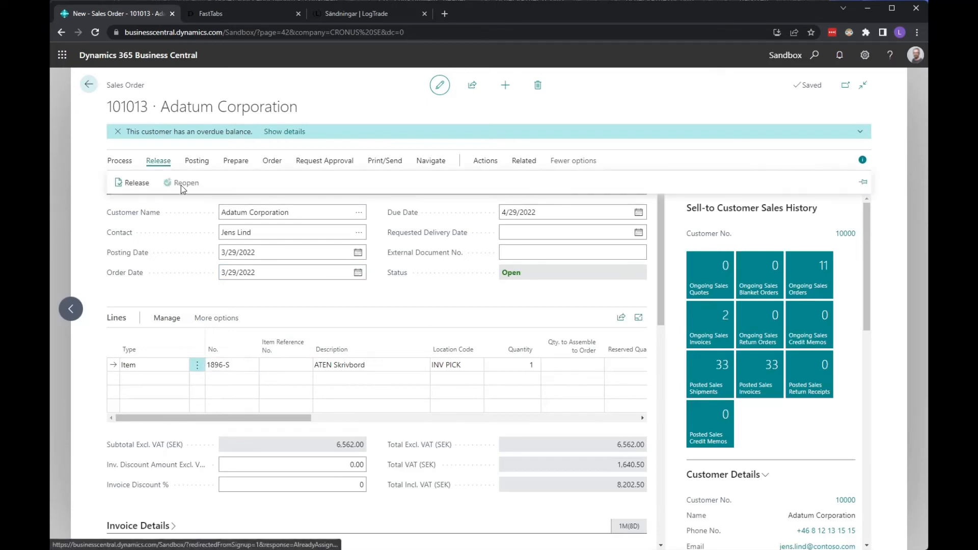
click(132, 183)
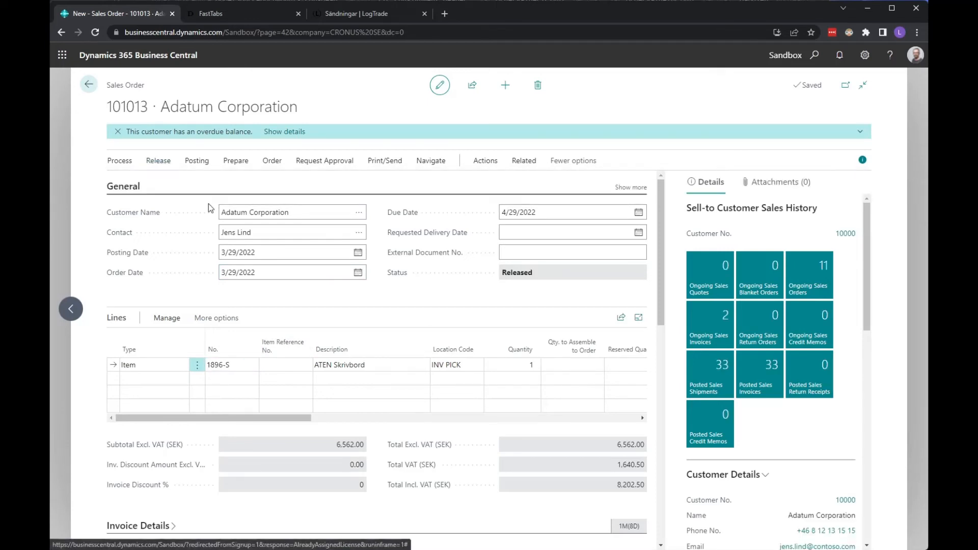
click(486, 161)
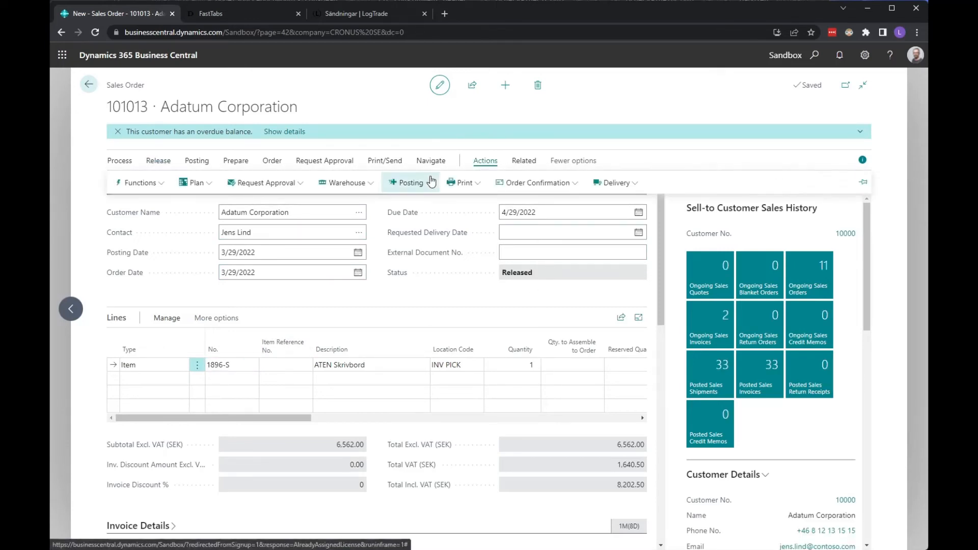
click(356, 187)
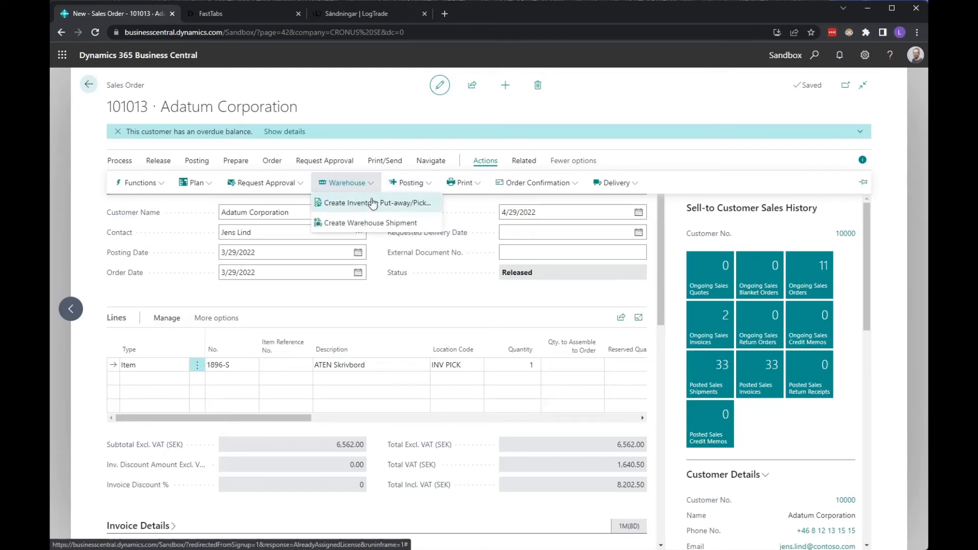
click(396, 206)
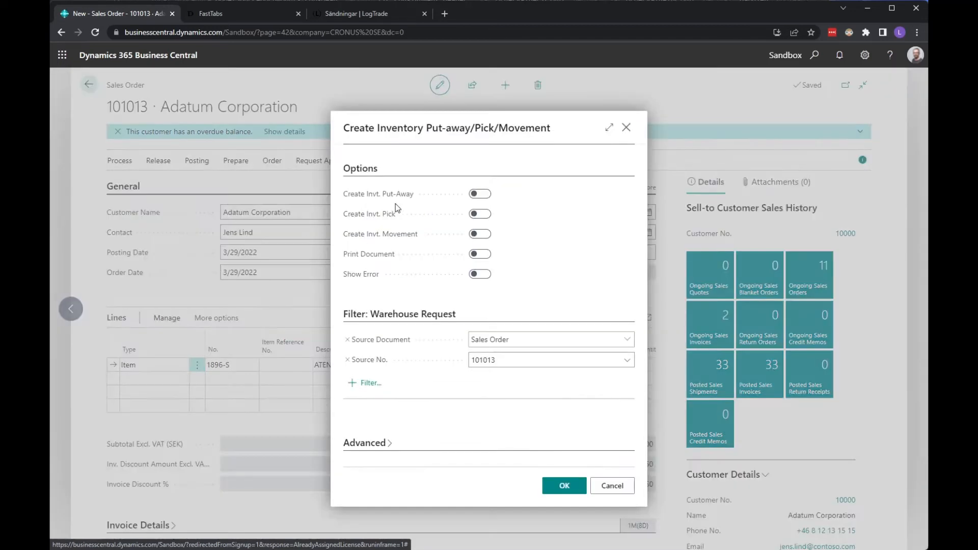
click(481, 214)
click(559, 486)
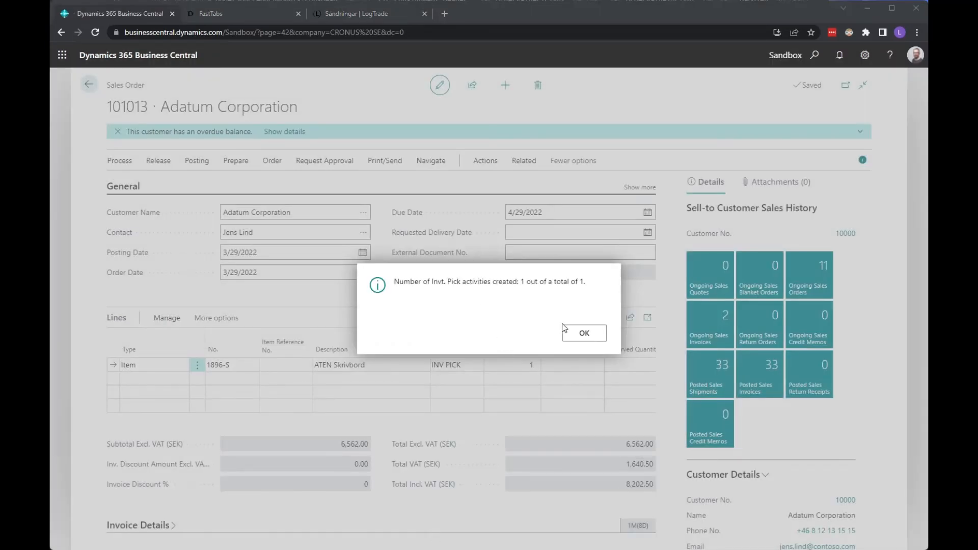
click(583, 332)
Step: Open the inventory pick linked to the sales order and set the item line's quantity to handle to 1
click(525, 161)
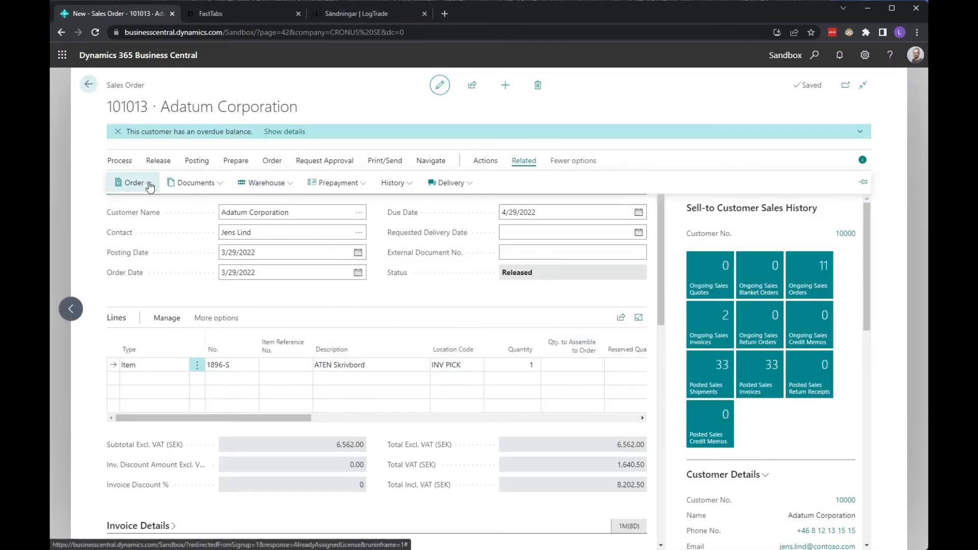
click(289, 186)
click(300, 203)
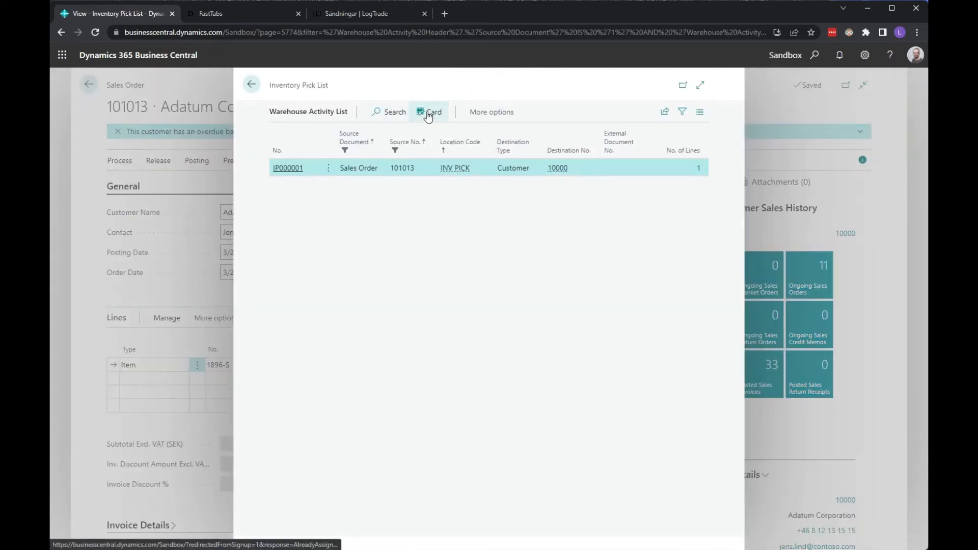
click(427, 112)
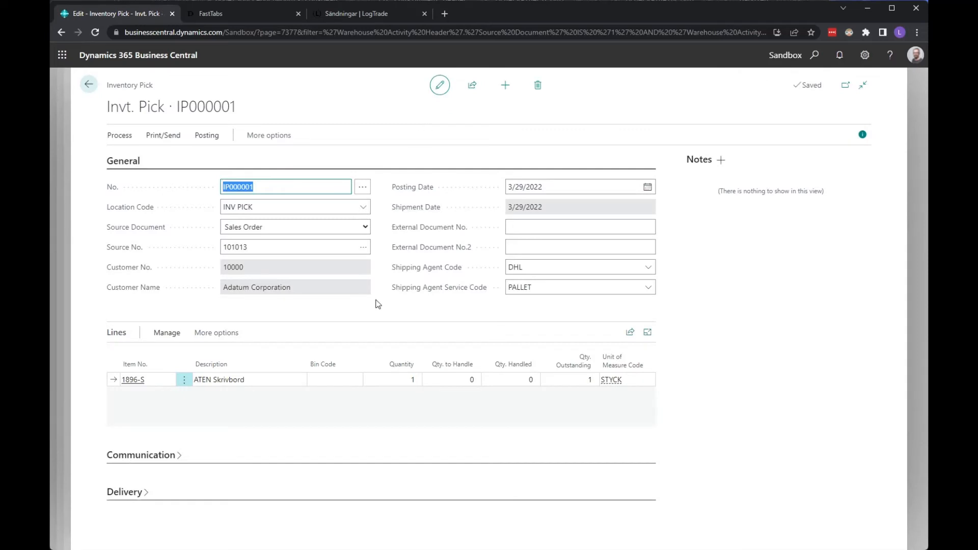
click(472, 380)
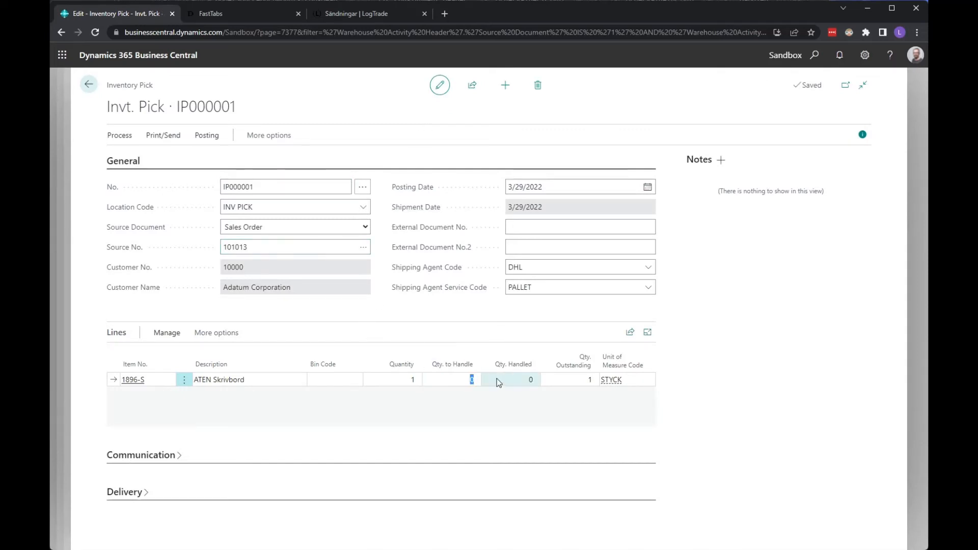
text(1)
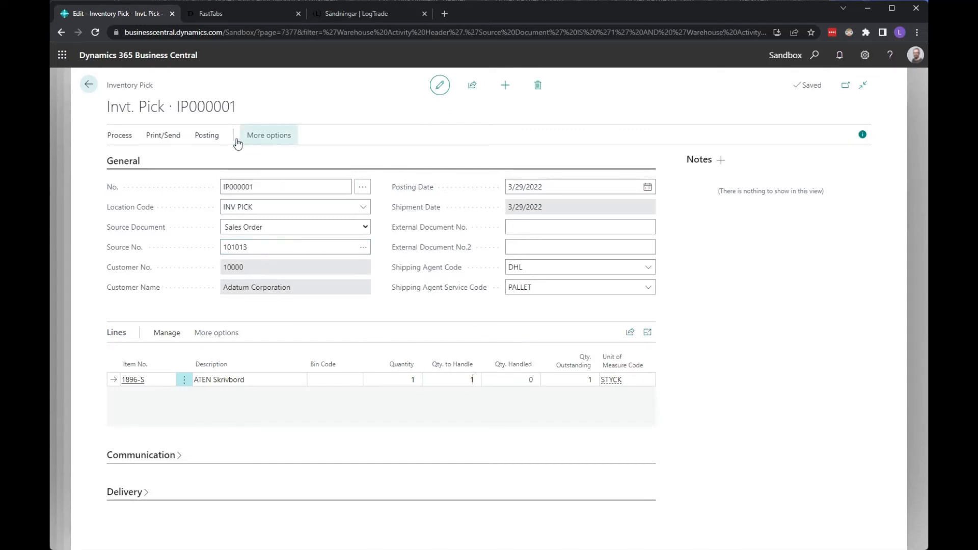
Step: Create a consignment from the inventory pick to check its linked pick number, and delete that consignment
click(262, 136)
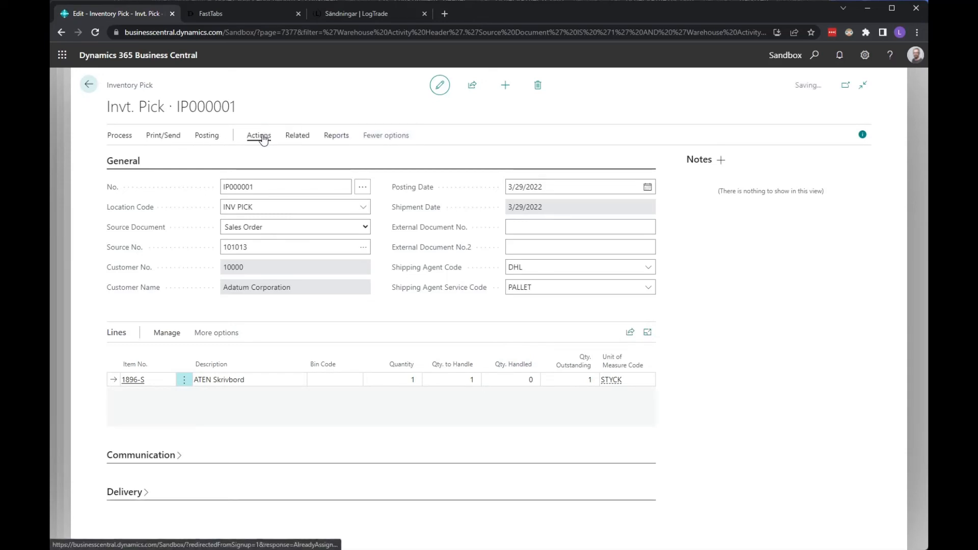
click(262, 137)
click(307, 158)
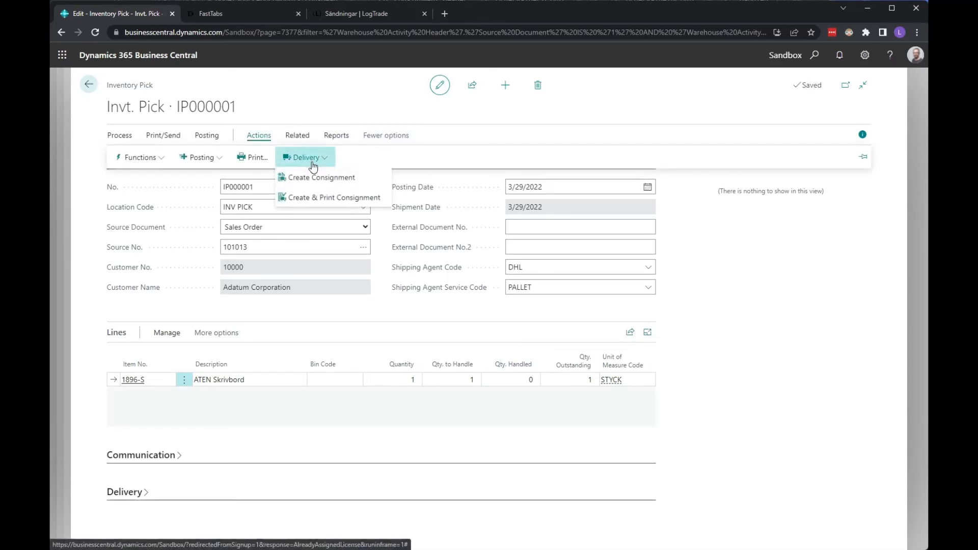
click(345, 180)
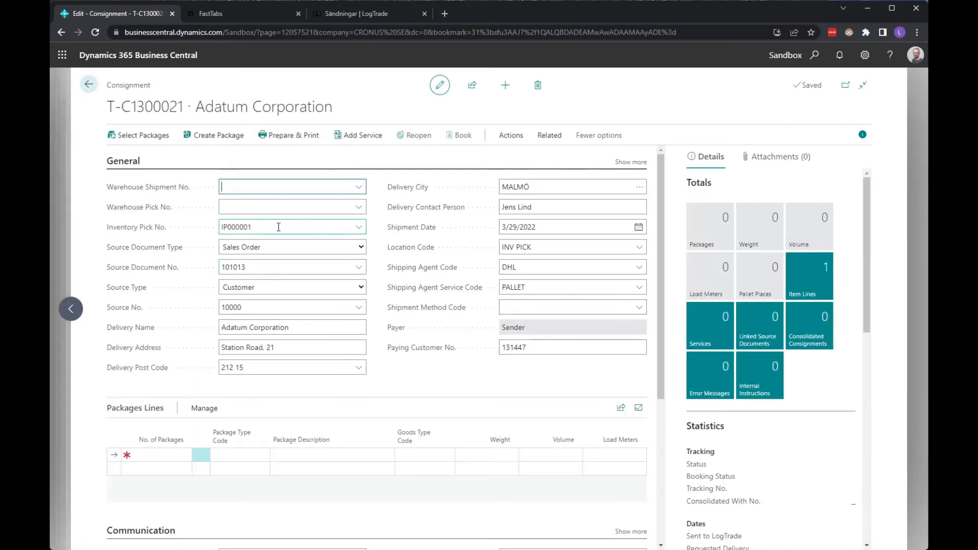
click(279, 226)
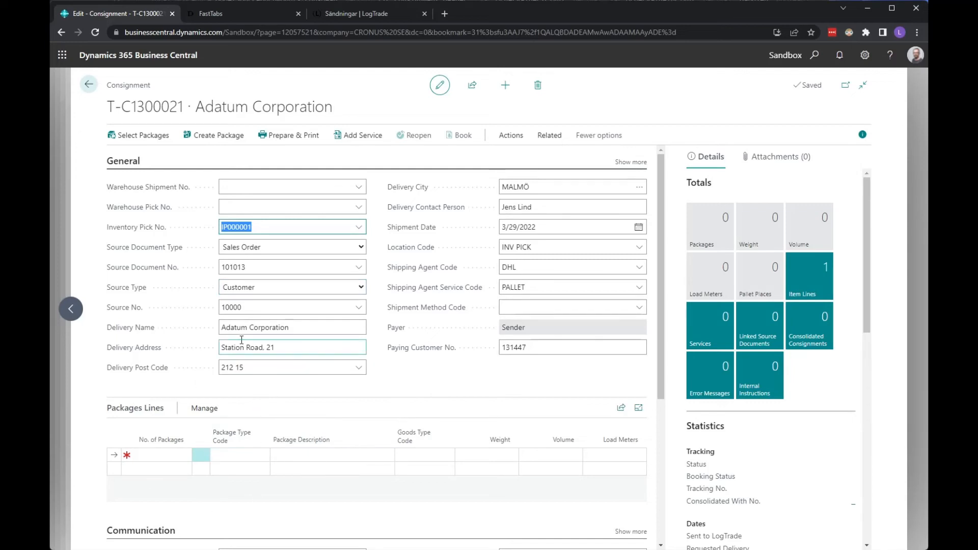
click(538, 86)
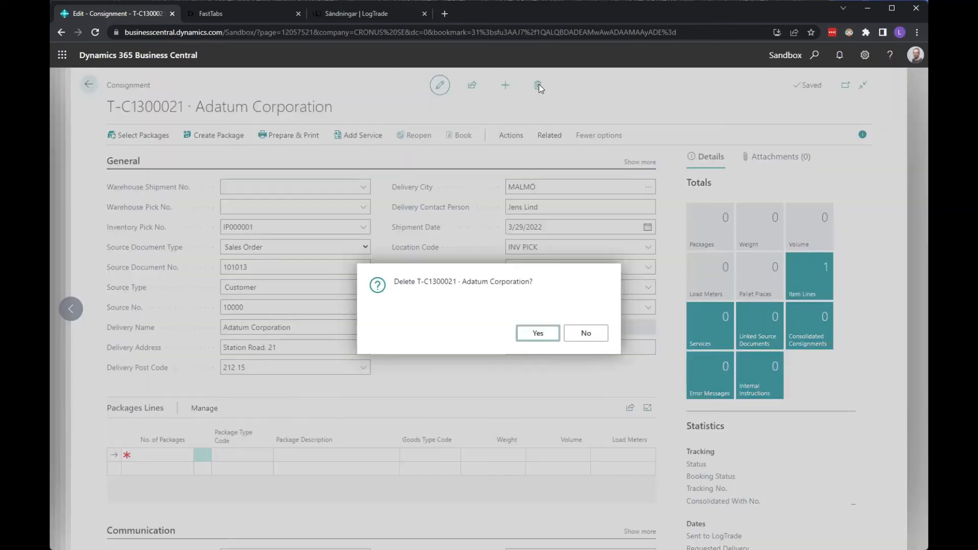
click(543, 338)
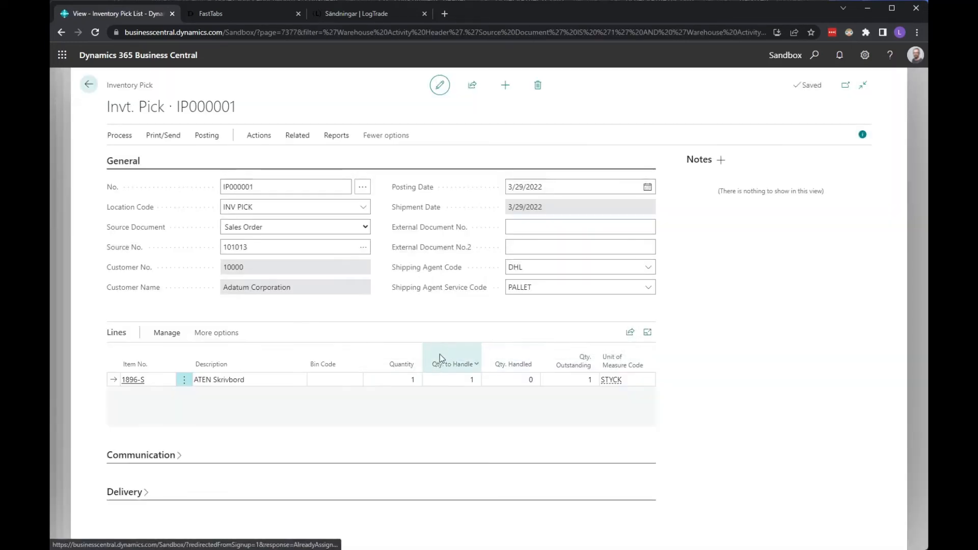
Step: Set the number of packages to 1 in the inventory pick's delivery details
click(141, 492)
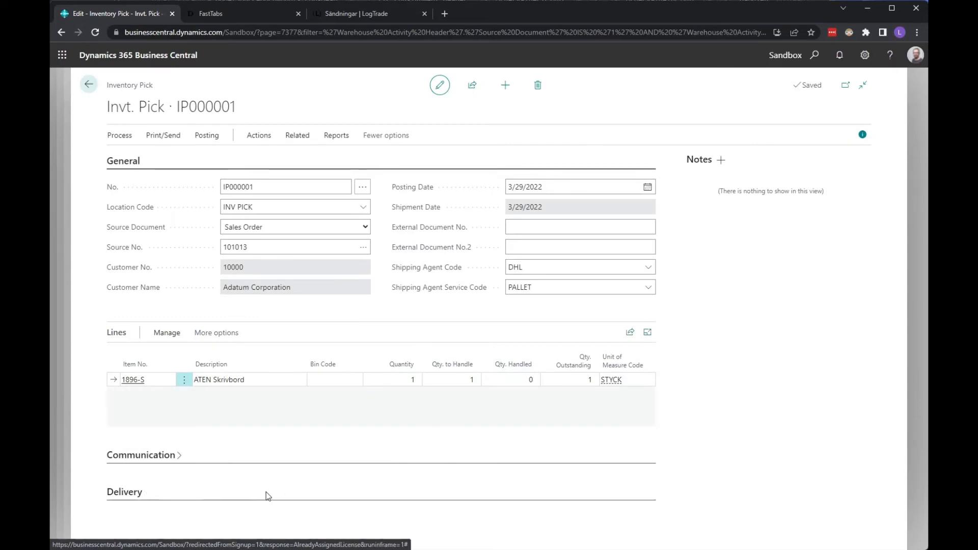
click(270, 454)
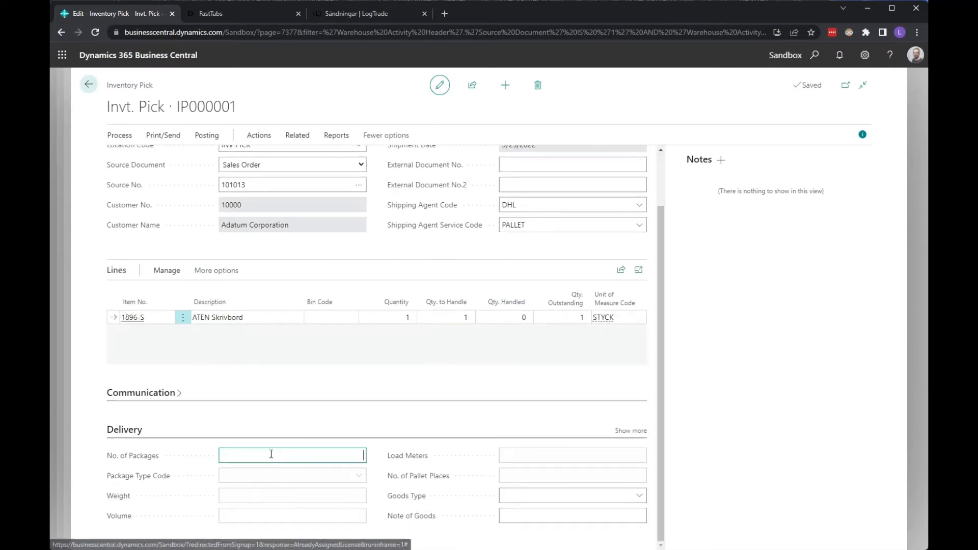
text(1)
key(Tab)
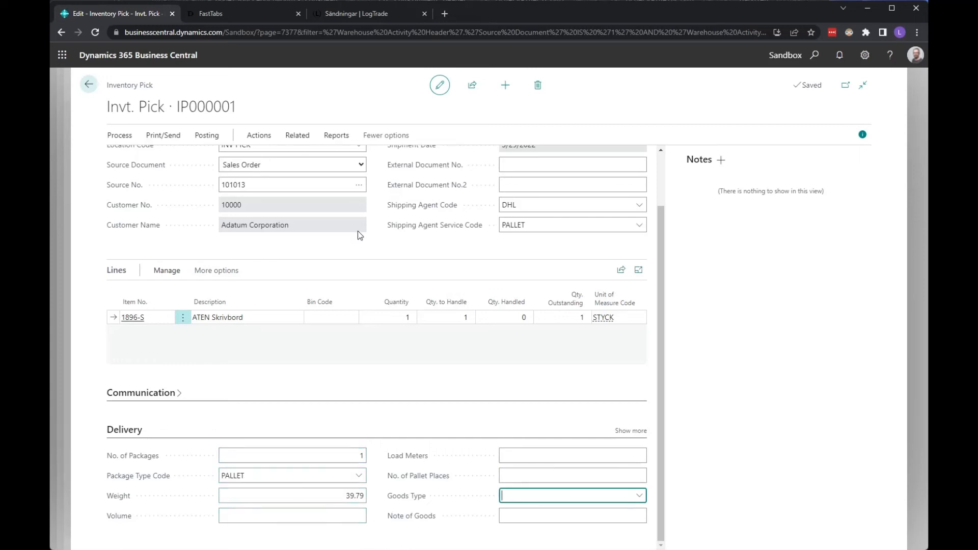
Step: Create and print the consignment from the inventory pick and close the label PDF
scroll(353, 235, up, 1)
click(273, 136)
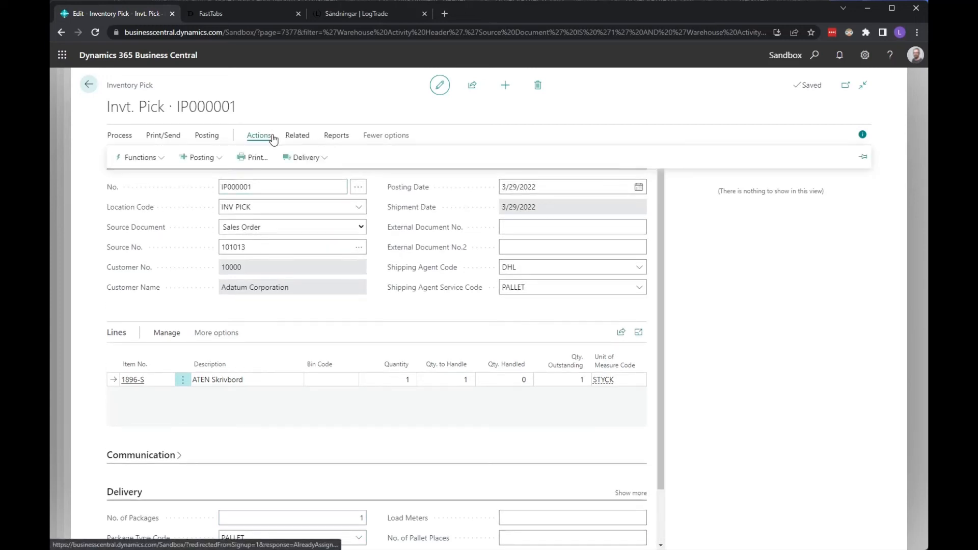
click(305, 158)
click(332, 198)
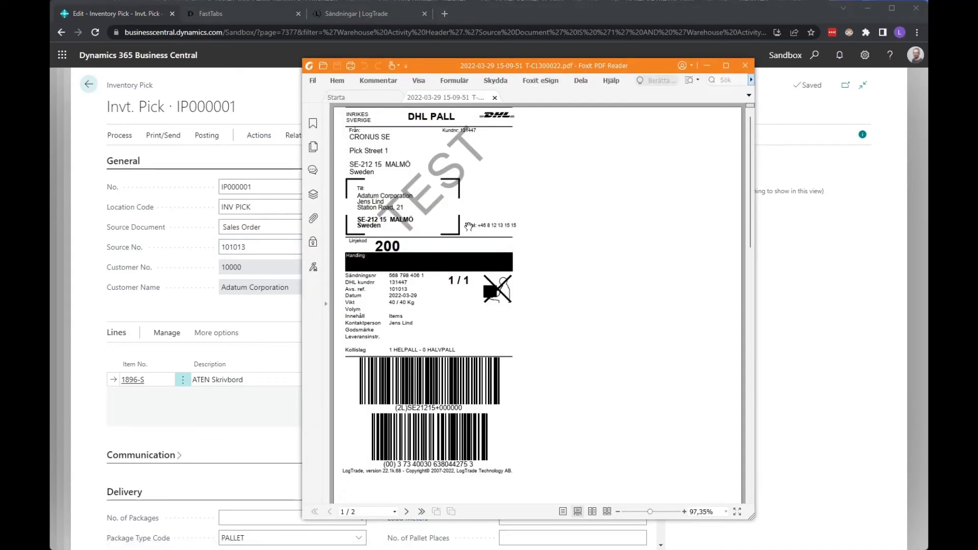
click(745, 65)
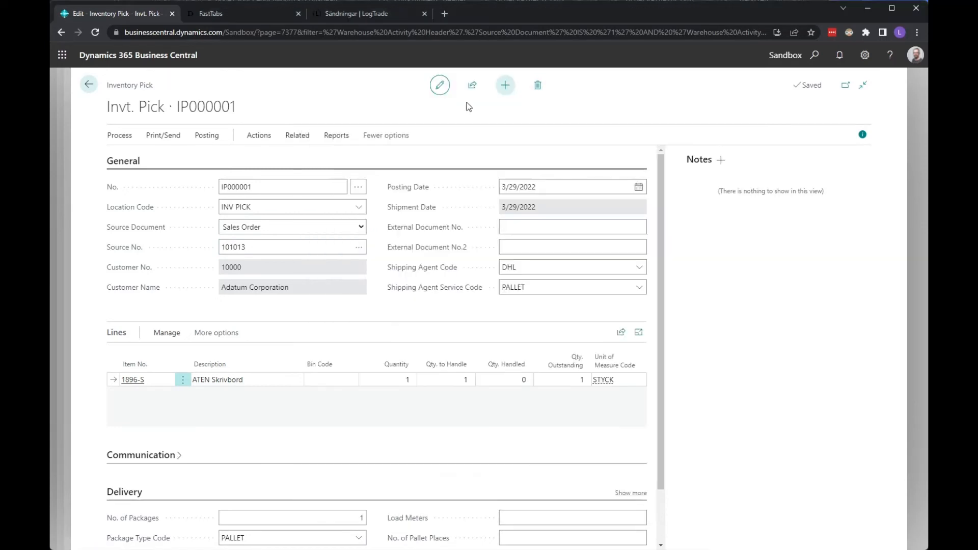
Step: Open the consignments linked to the inventory pick, delete the prepared DHL consignment, and return to the pick
click(338, 136)
click(377, 135)
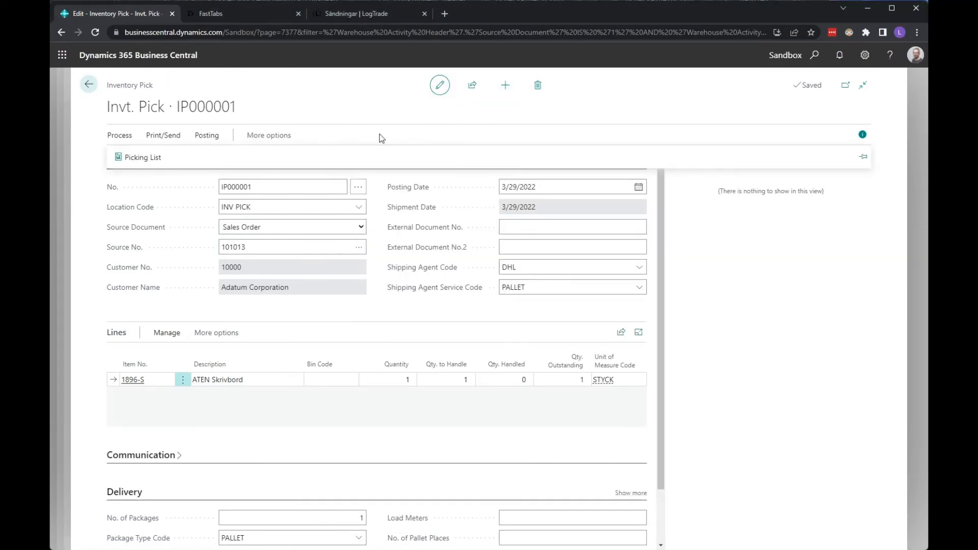
click(285, 136)
click(297, 135)
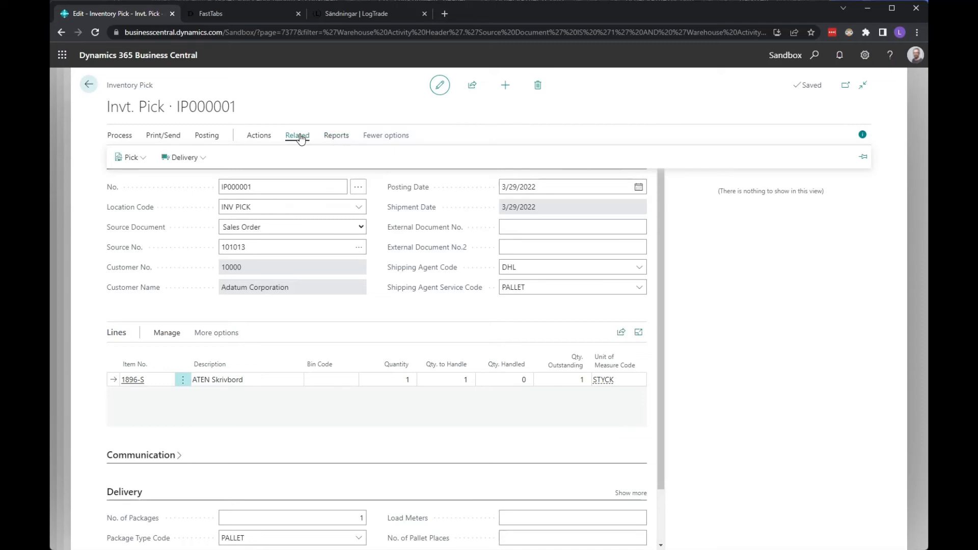
click(198, 160)
click(206, 178)
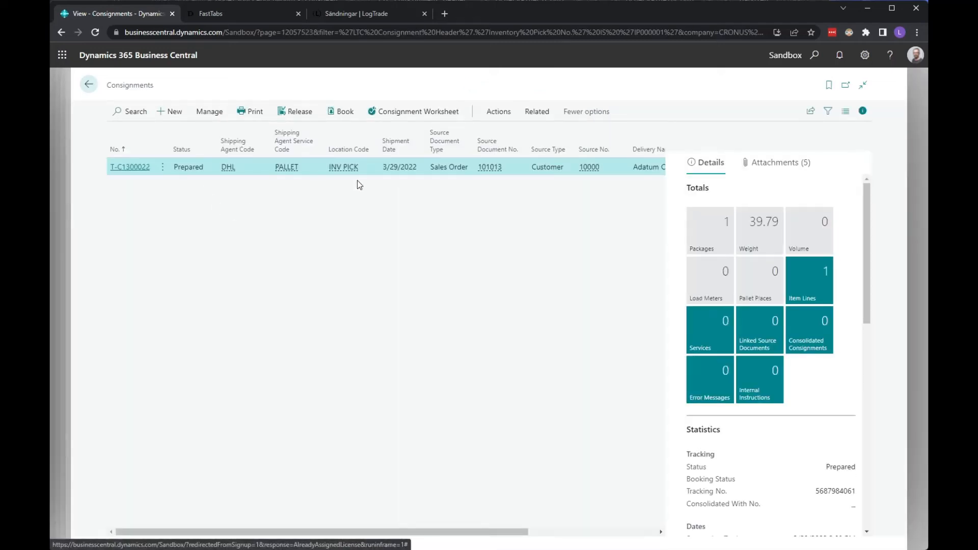
click(202, 114)
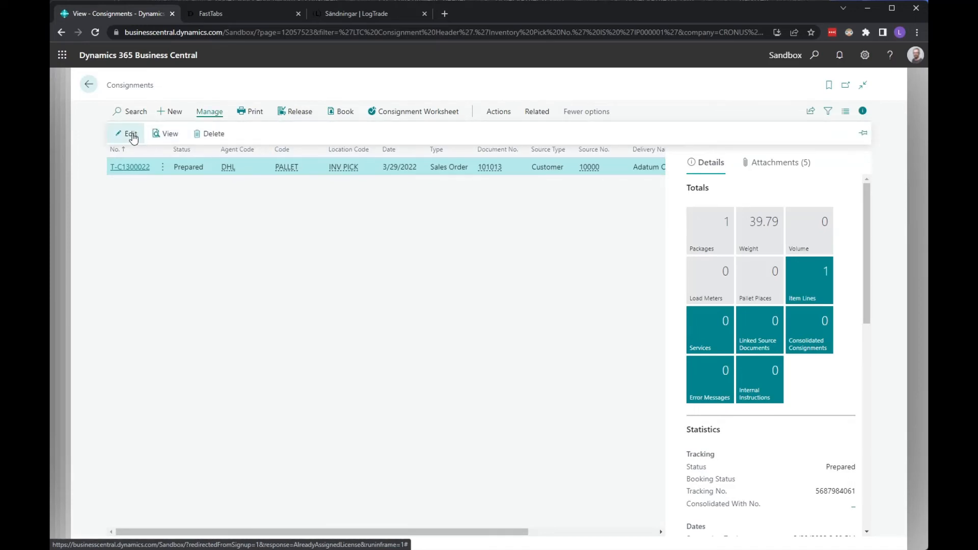
click(210, 134)
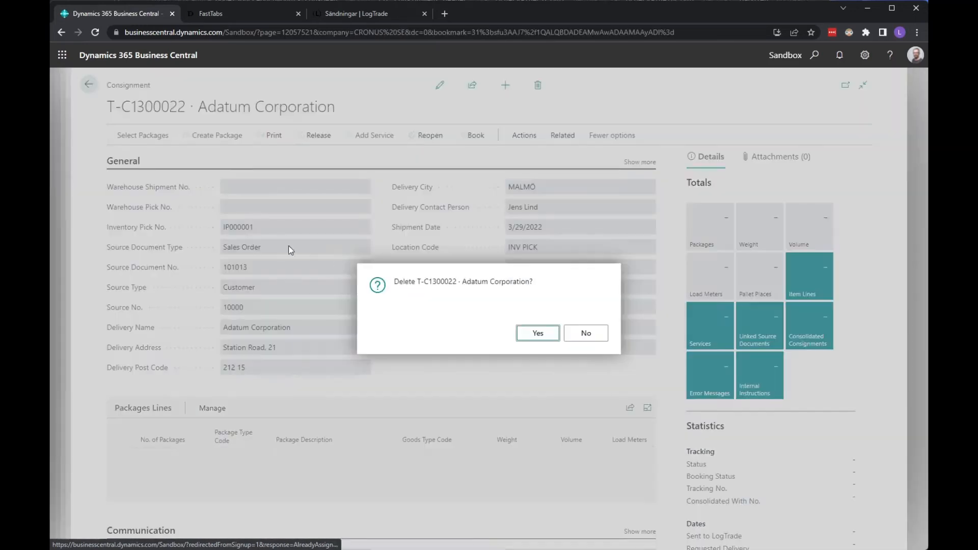
click(532, 334)
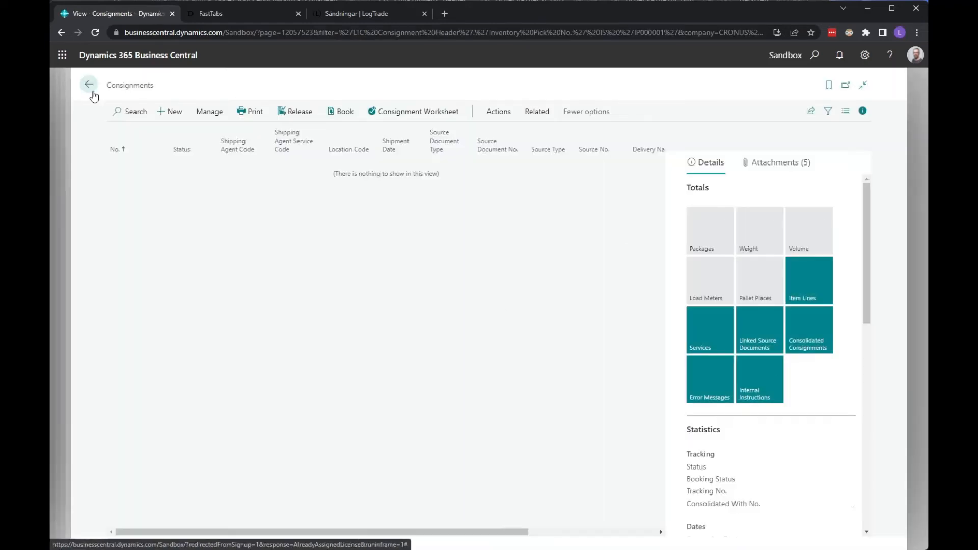
click(89, 84)
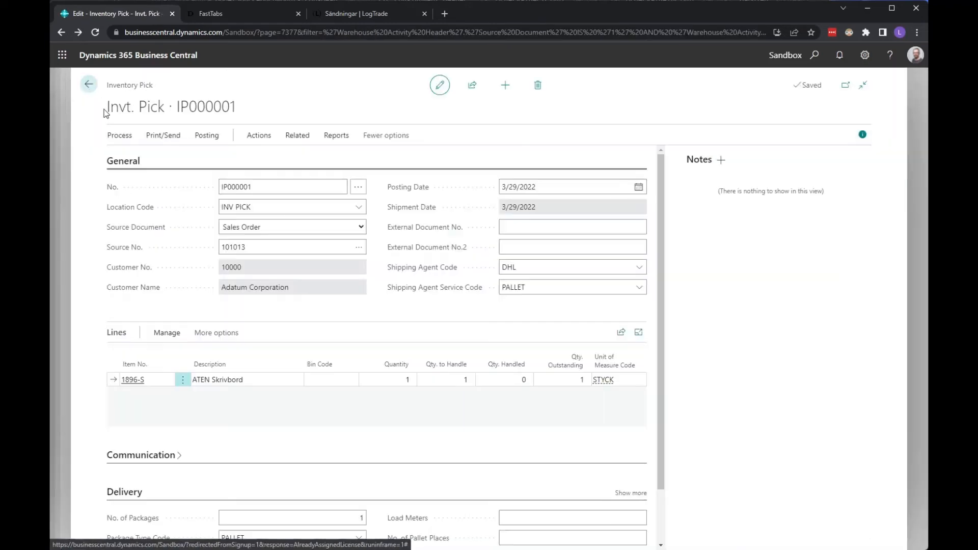
Step: Set up a consignment creation rule for source document type Sales Order with event Post Inventory Pick and action Prepare
click(814, 55)
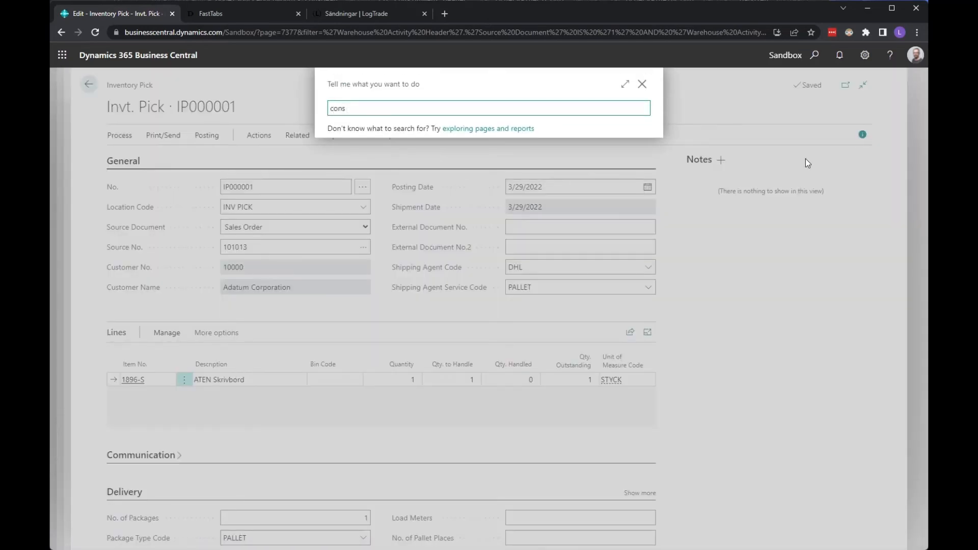
text(cons rule)
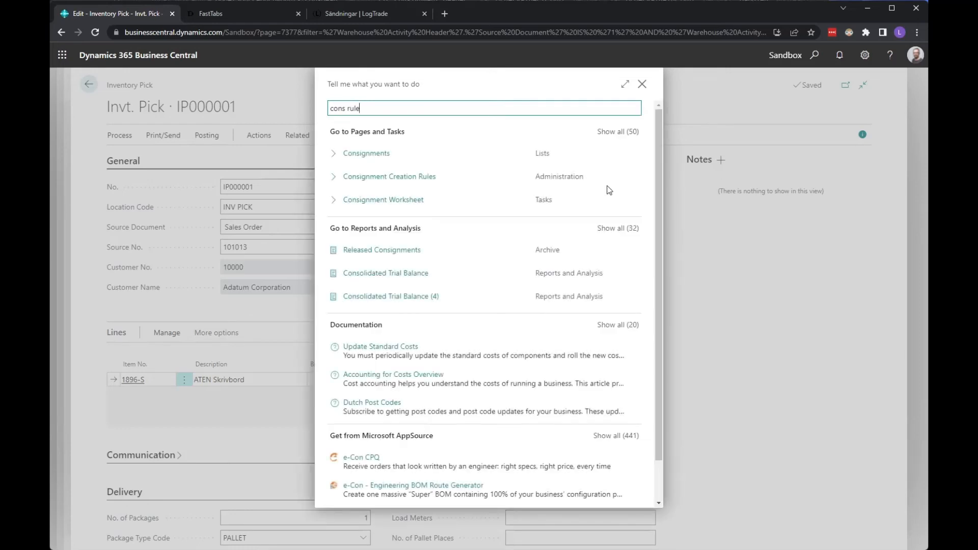
click(400, 153)
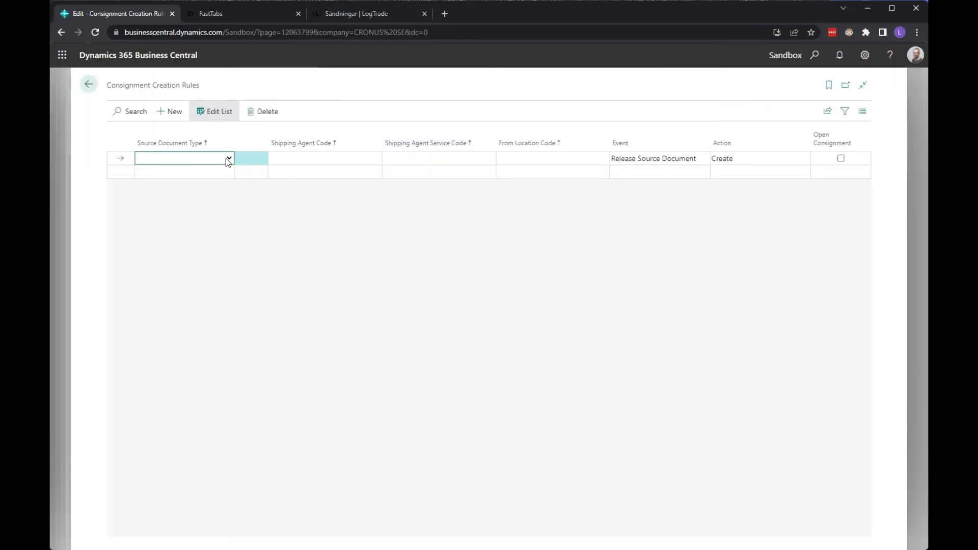
click(227, 159)
click(176, 173)
click(643, 160)
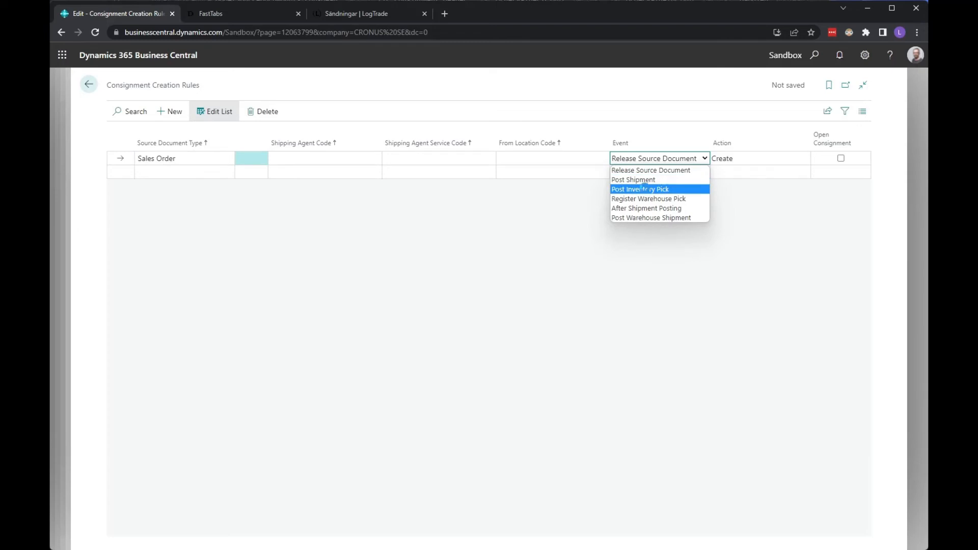
click(664, 188)
click(743, 159)
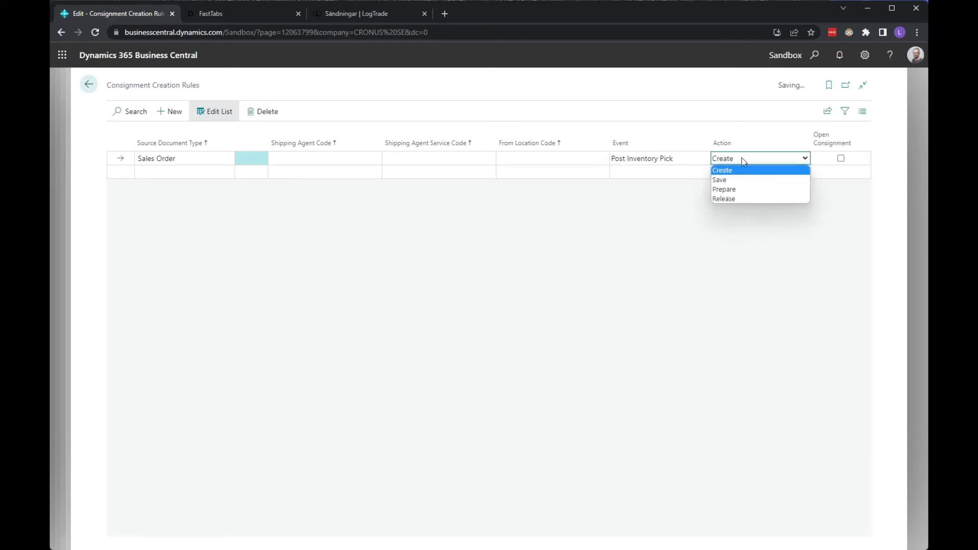
click(739, 188)
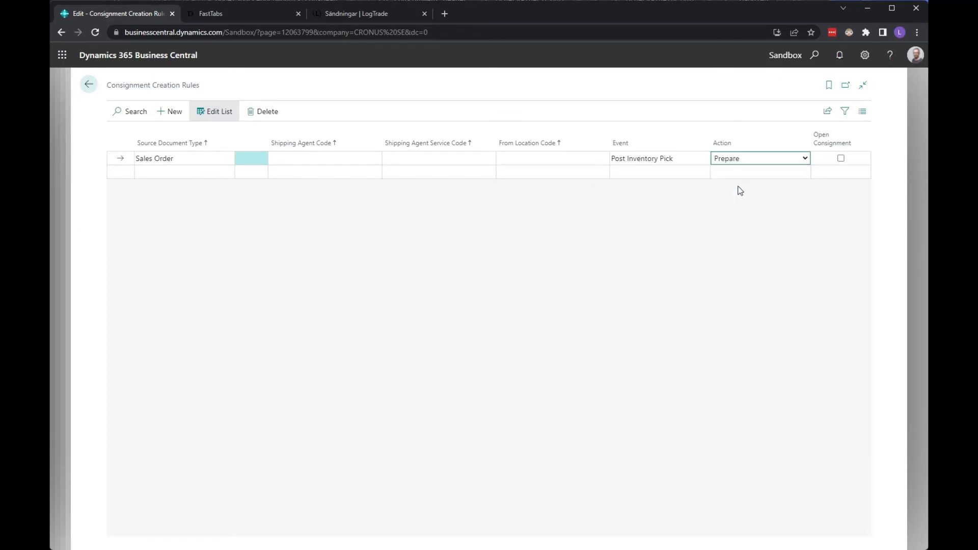
click(89, 86)
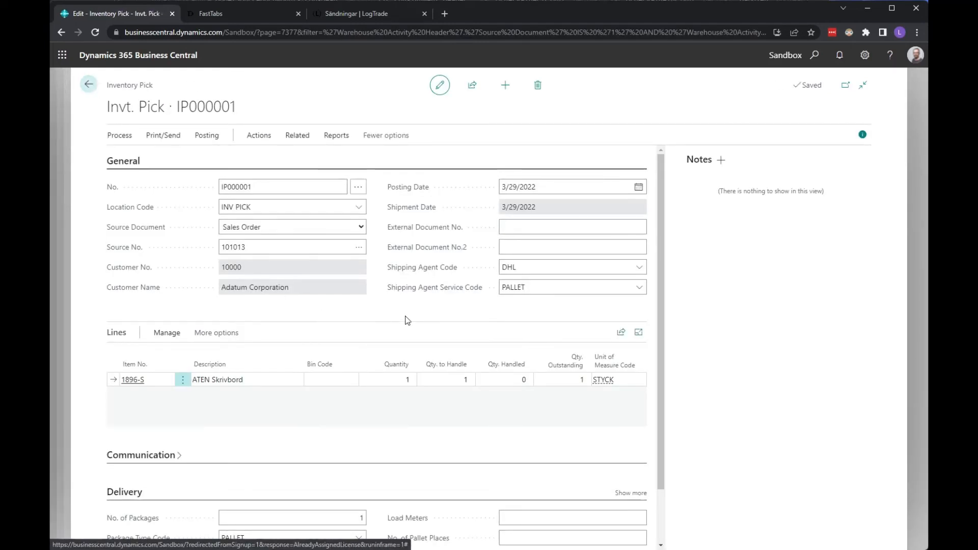
Step: Post the inventory pick with the Ship option only
scroll(408, 320, down, 1)
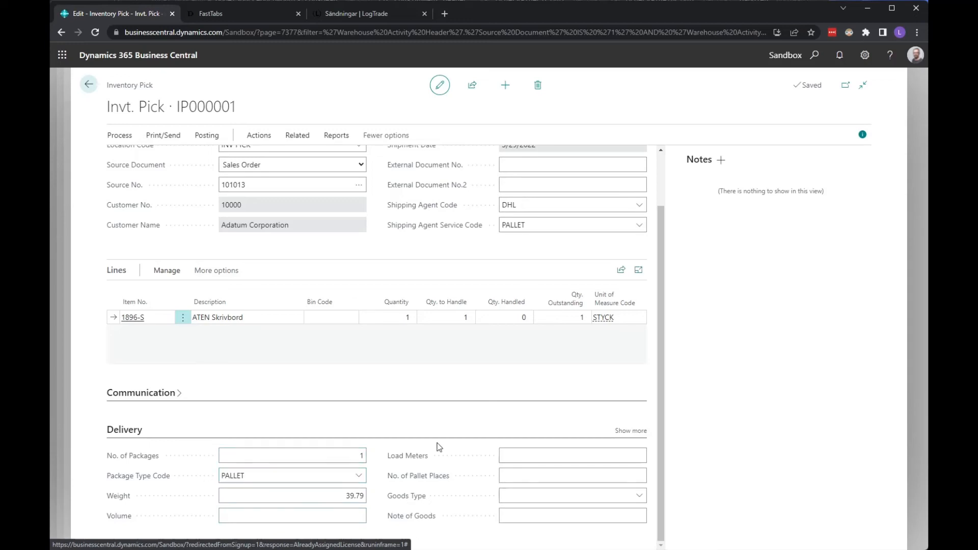
scroll(437, 446, up, 2)
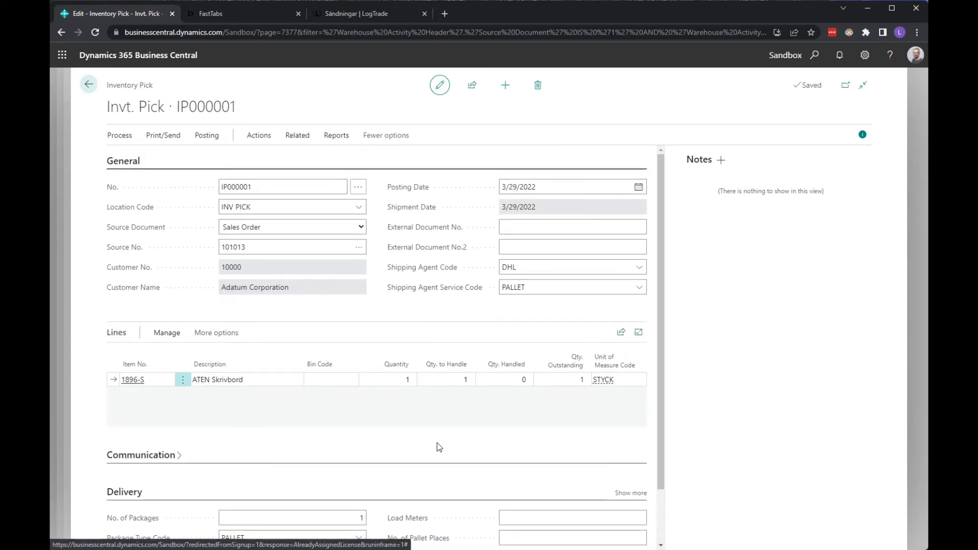
click(209, 137)
click(134, 162)
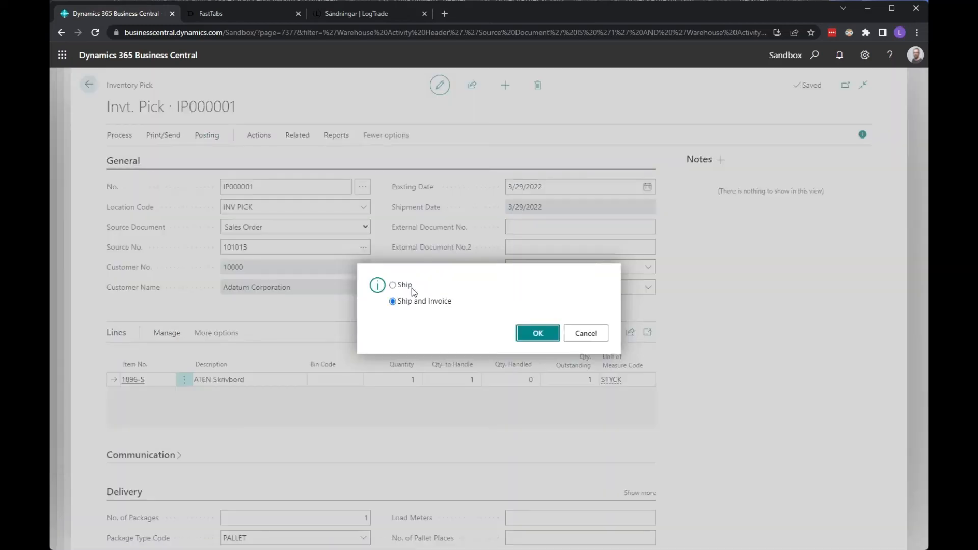
click(410, 288)
click(530, 334)
click(533, 334)
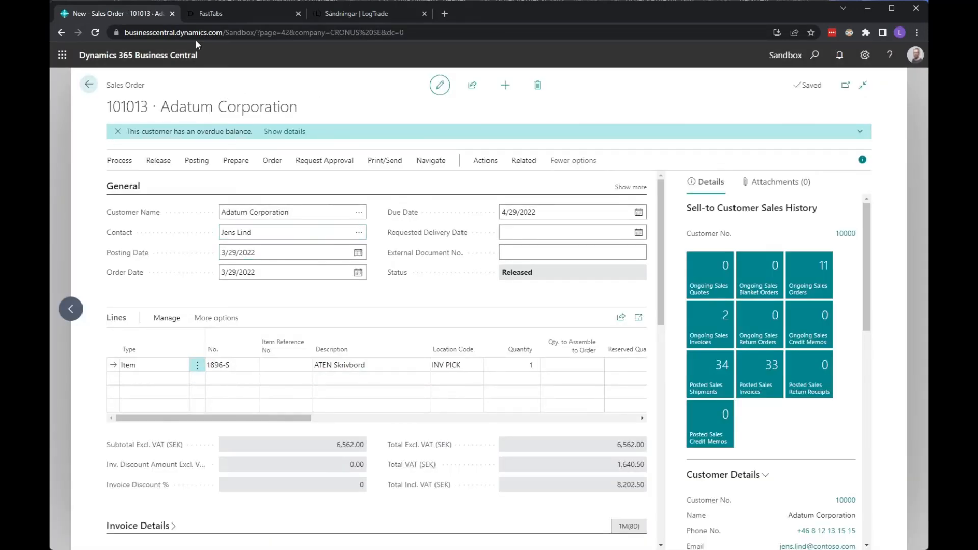
Step: Leave the finished sales order and create a new sales order for Adatum Corporation
click(208, 14)
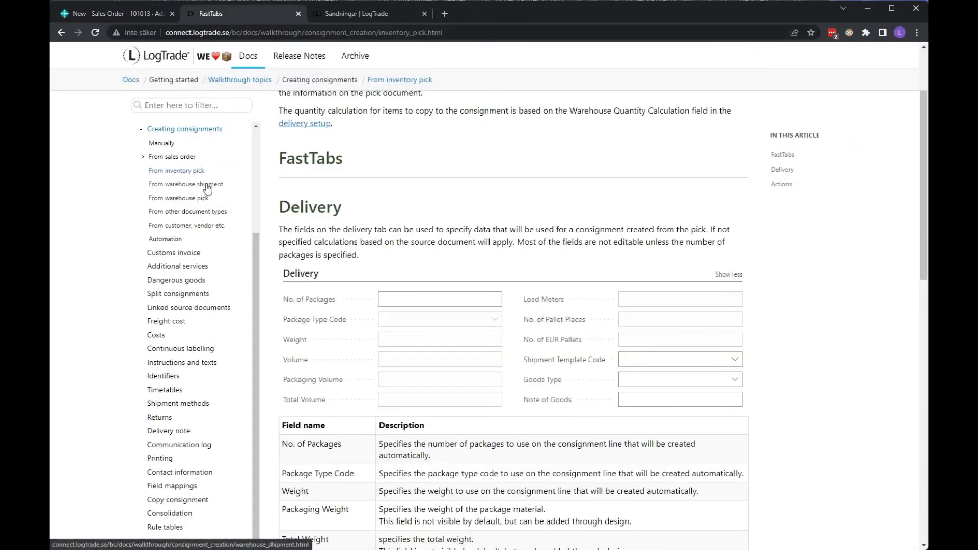
click(124, 16)
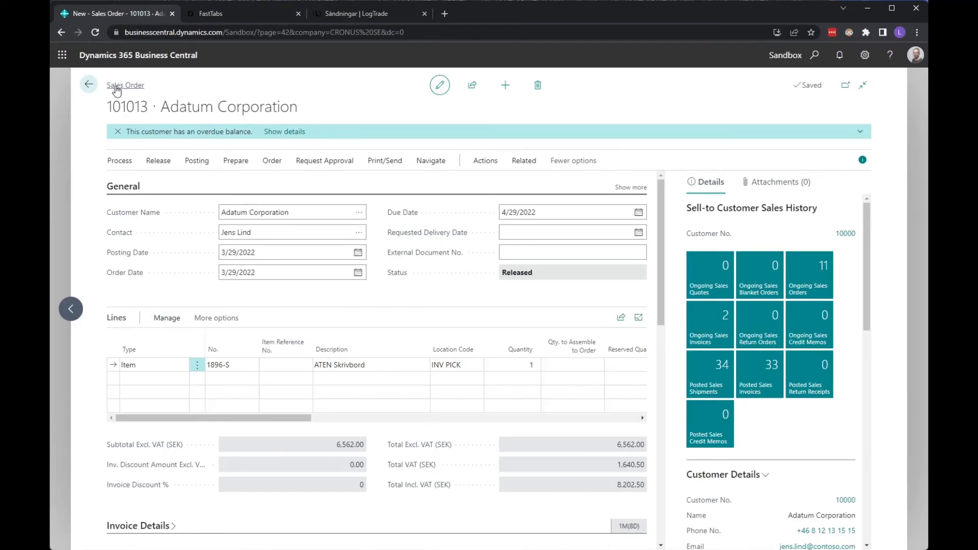
click(88, 84)
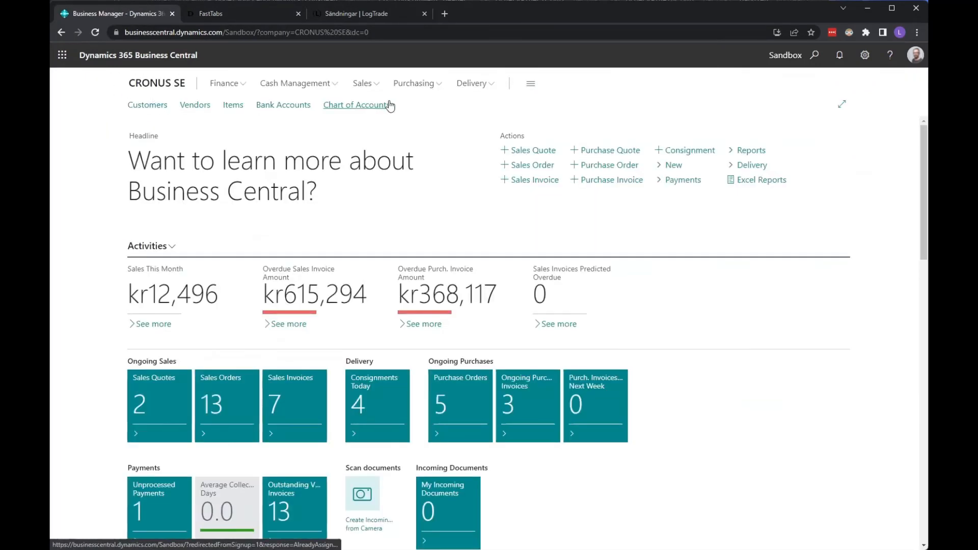
click(543, 166)
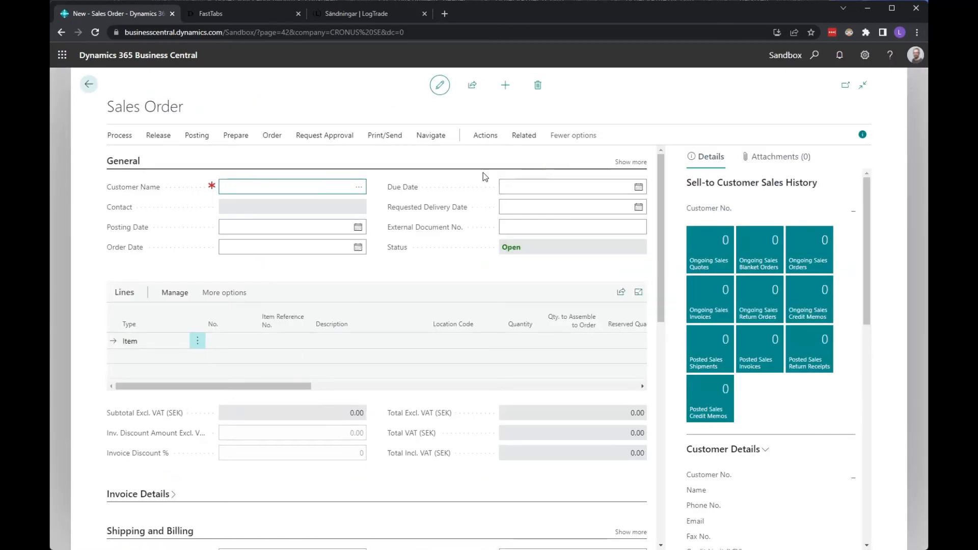
text(10000)
key(Tab)
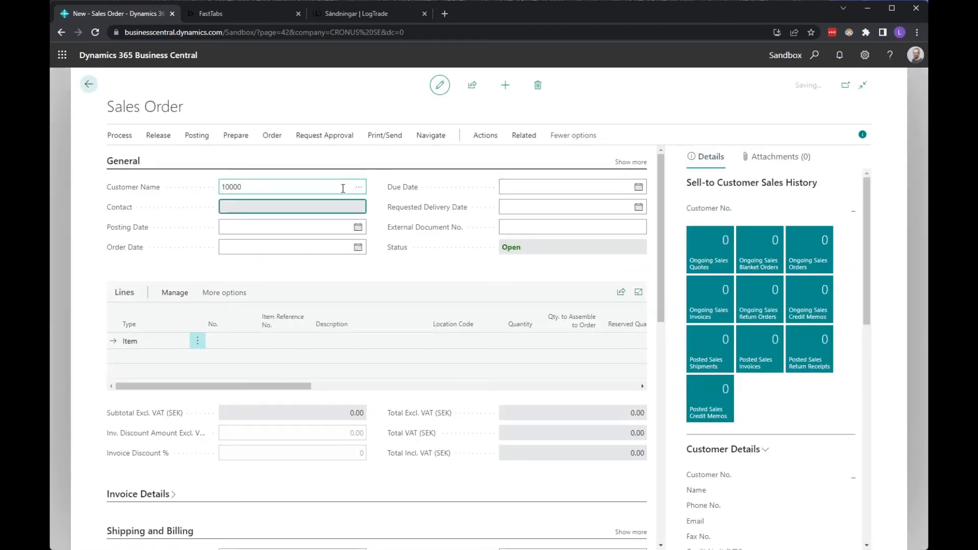
Step: Set the new sales order's shipping location code to WHSE PICK
scroll(525, 275, down, 9)
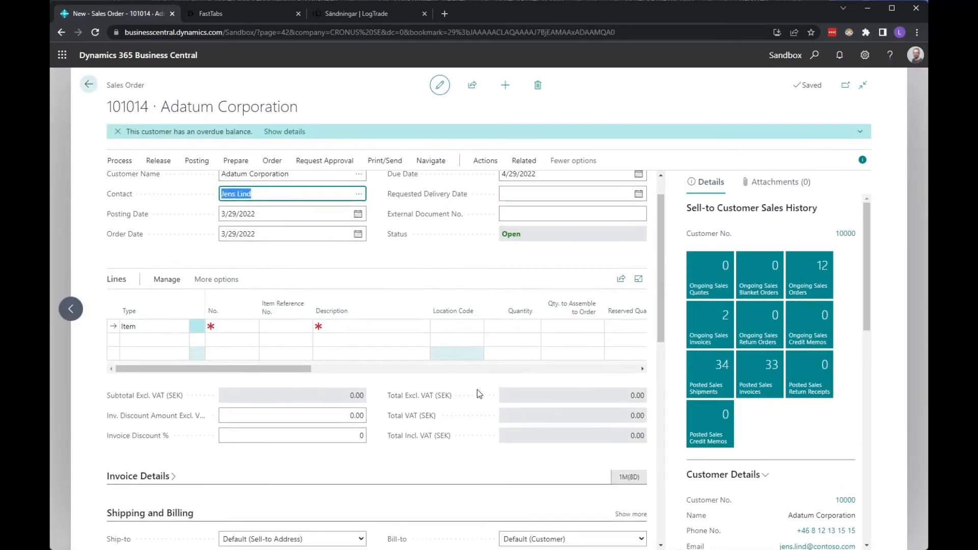
scroll(497, 306, up, 4)
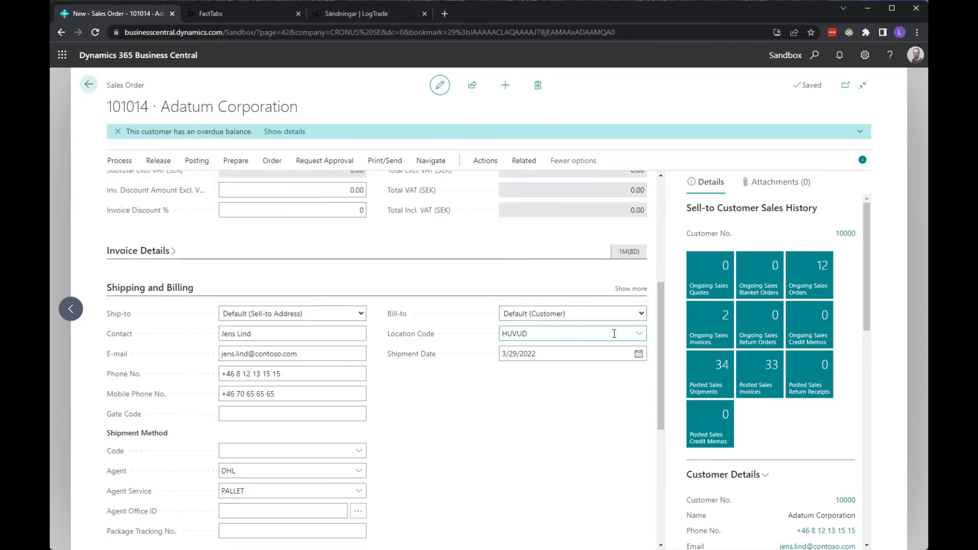
click(639, 333)
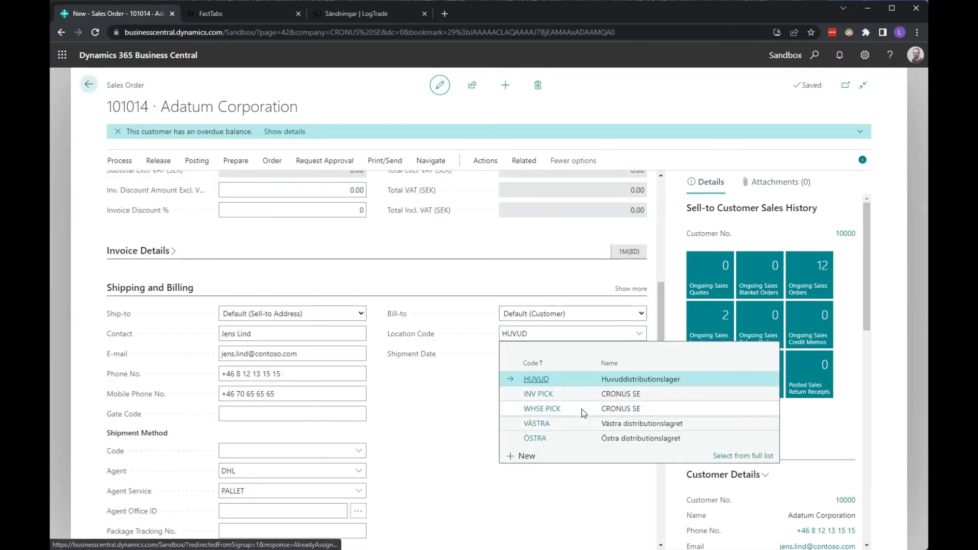
key(Escape)
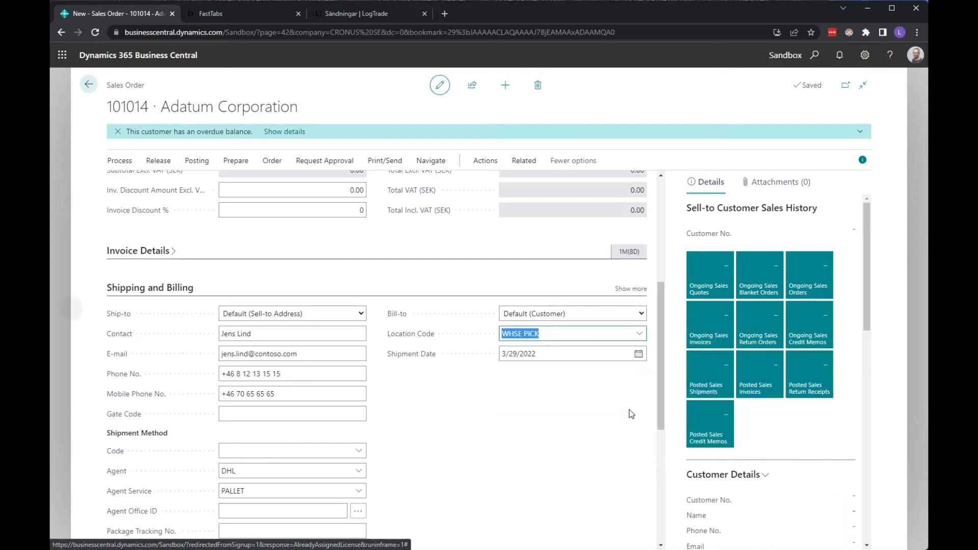
Step: Add item 1896-S (ATEN Skrivbord) to the first sales order line with a quantity of 1
scroll(340, 323, up, 5)
click(240, 364)
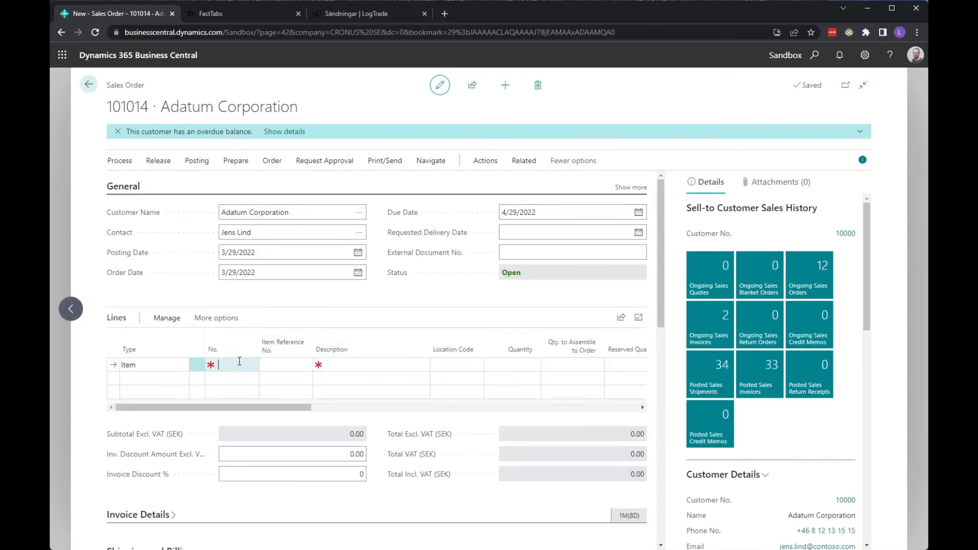
click(251, 365)
click(338, 408)
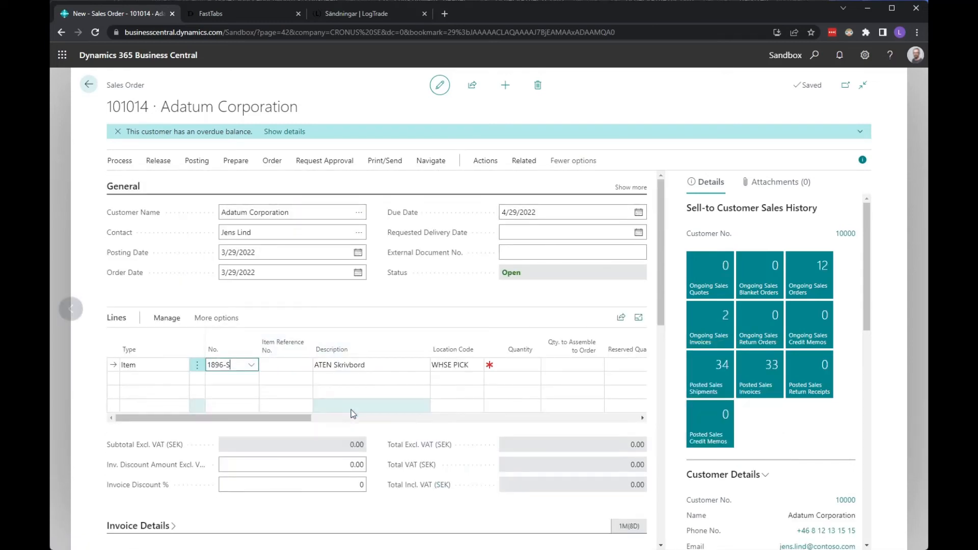
key(Tab)
key(Tab)
key(Tab)
key(Tab)
text(1)
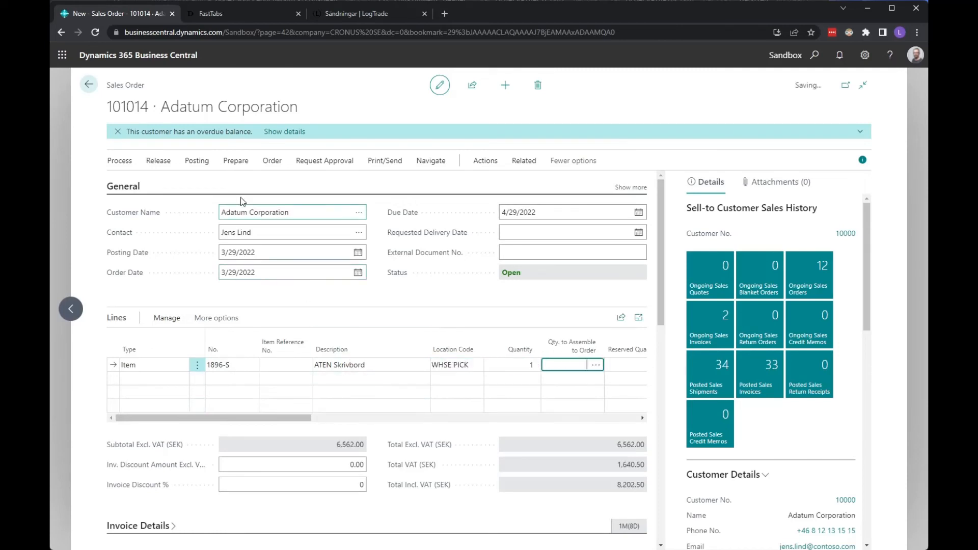
Step: Release the sales order and create a warehouse shipment from it
click(158, 161)
click(137, 183)
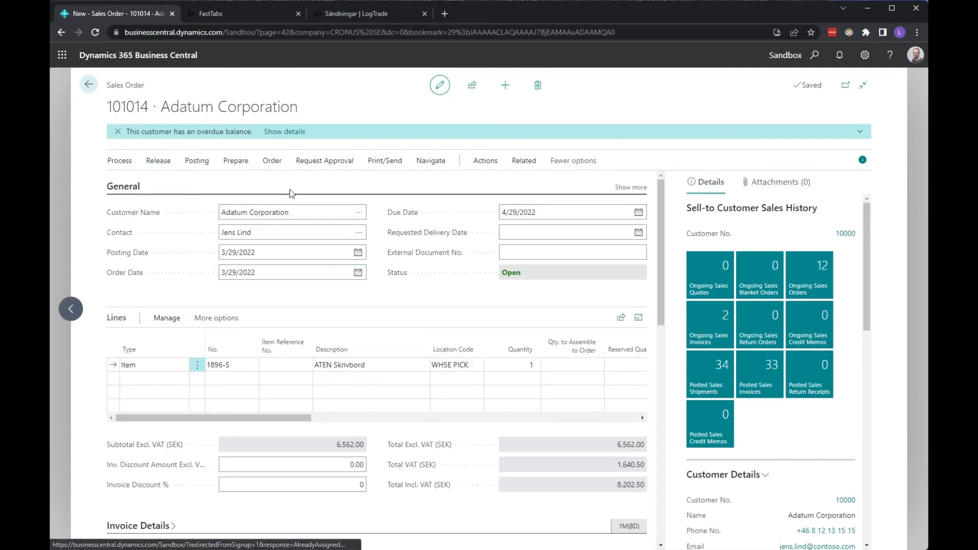
click(485, 161)
click(343, 183)
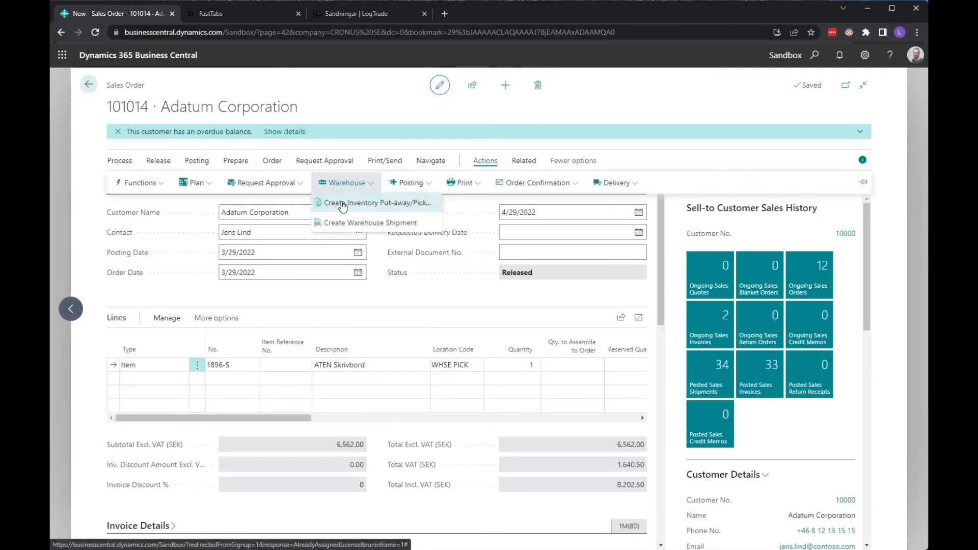
click(348, 223)
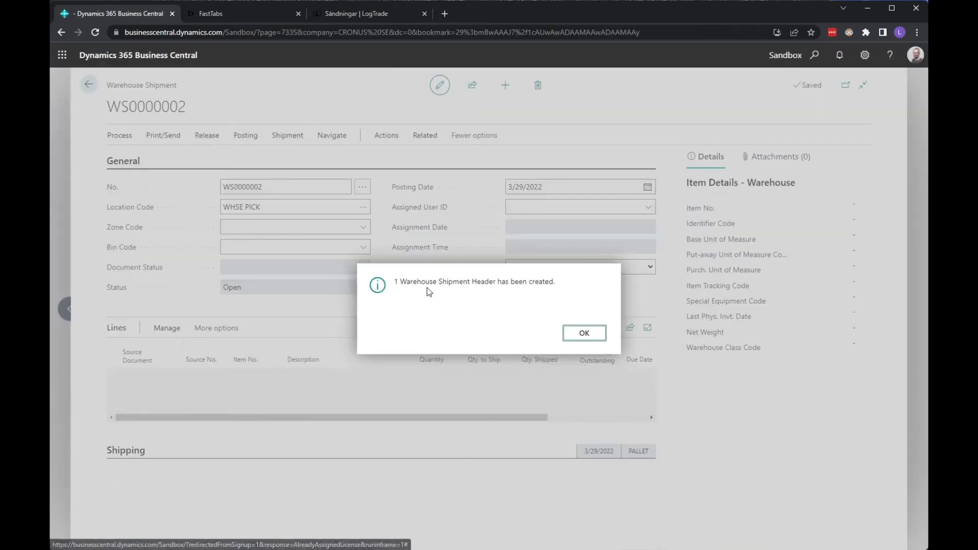
click(584, 333)
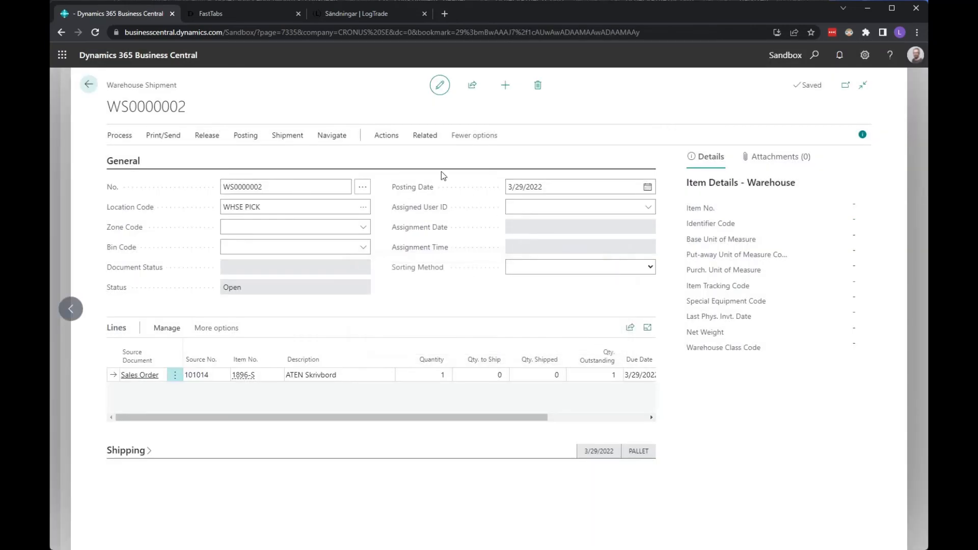
Step: Create a warehouse pick from the warehouse shipment with the default options
click(386, 135)
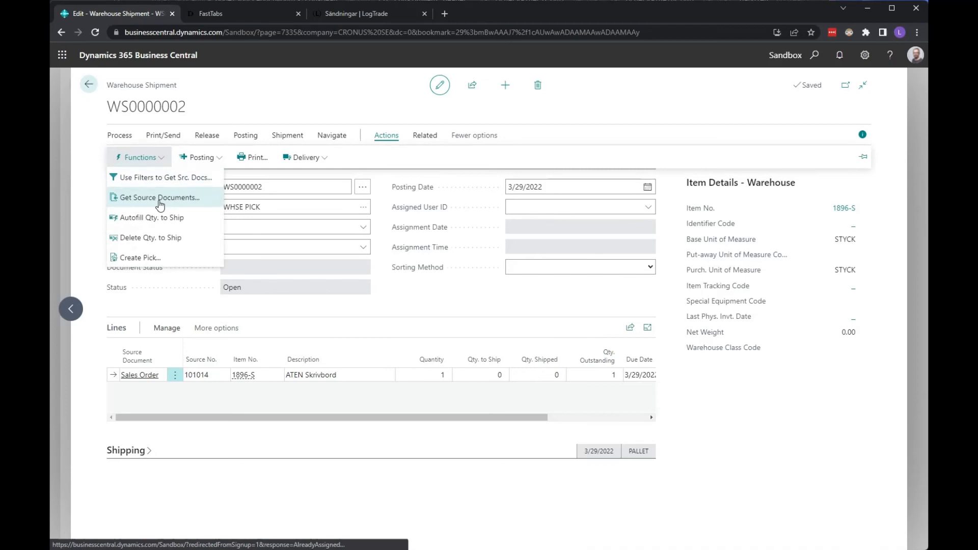
click(148, 258)
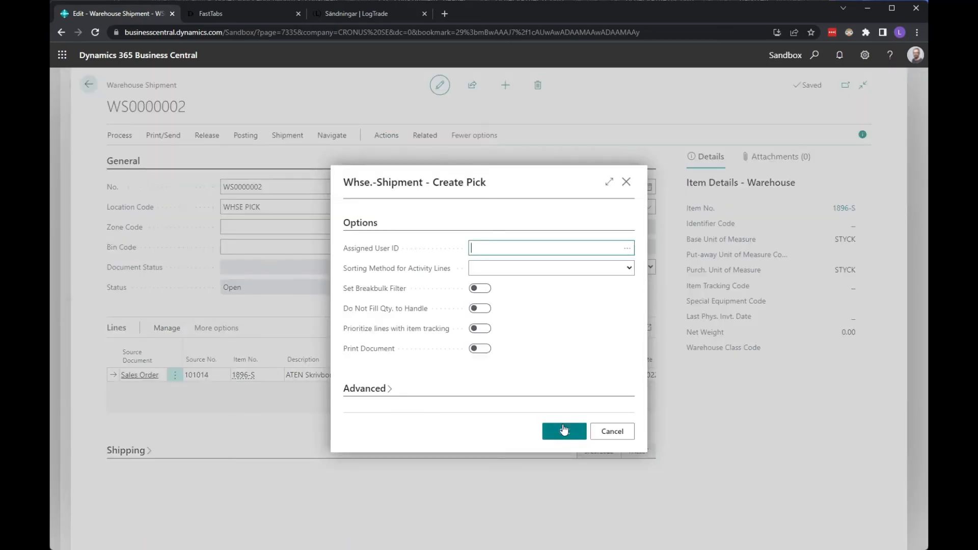
click(563, 431)
click(576, 338)
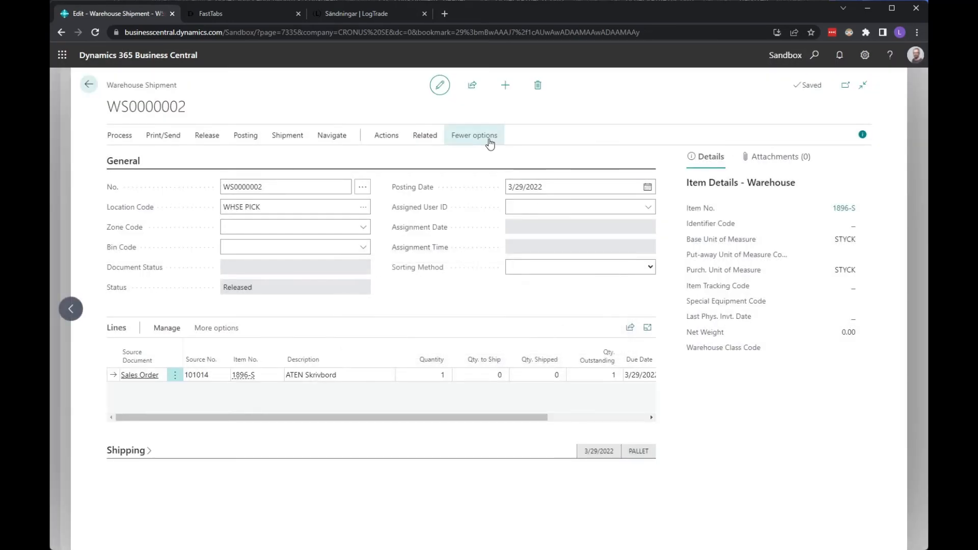
Step: Open the warehouse pick's card from the shipment's related pick lines and enlarge it
click(424, 136)
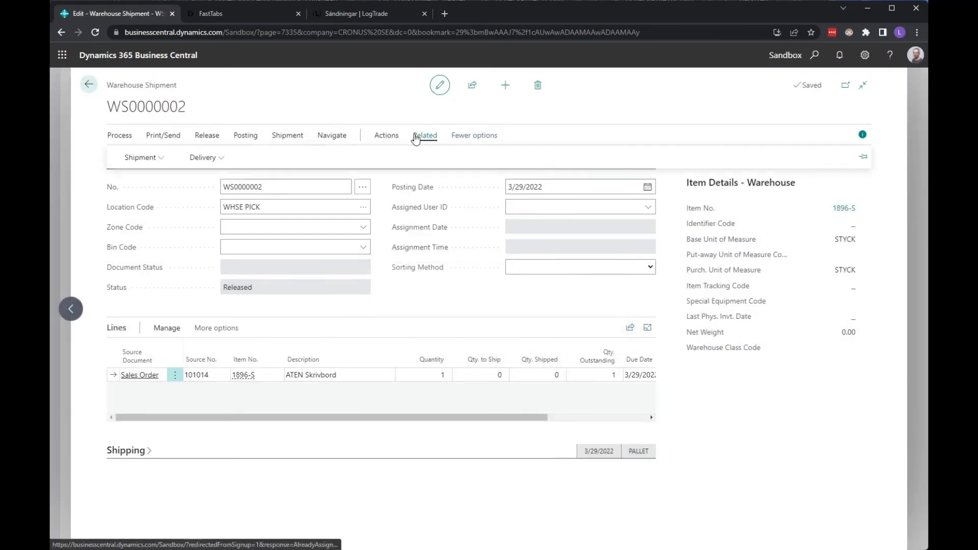
click(153, 160)
click(160, 198)
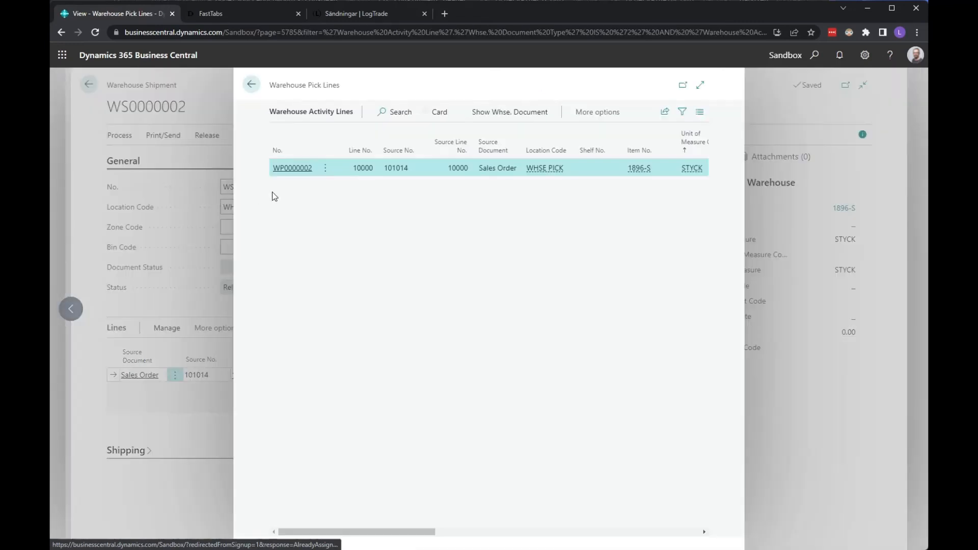
click(433, 112)
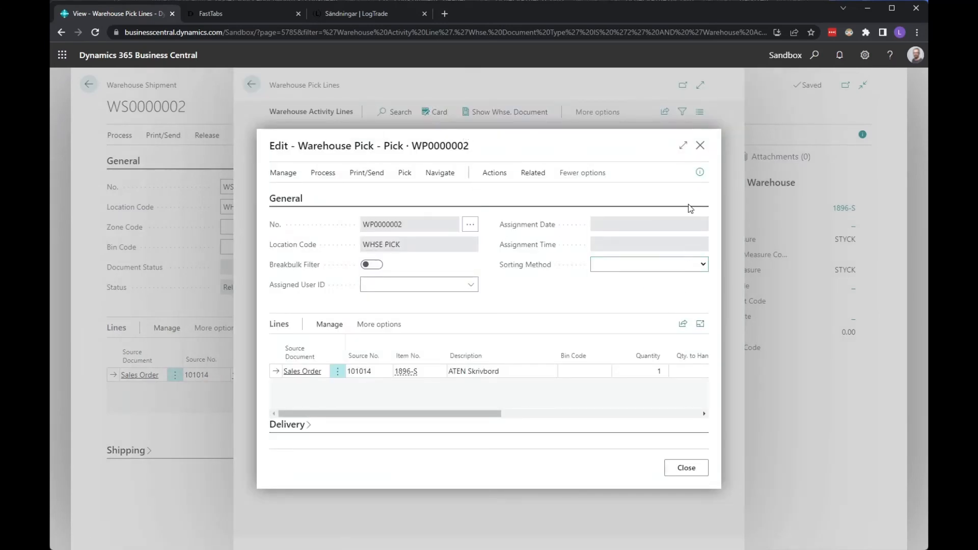
click(683, 146)
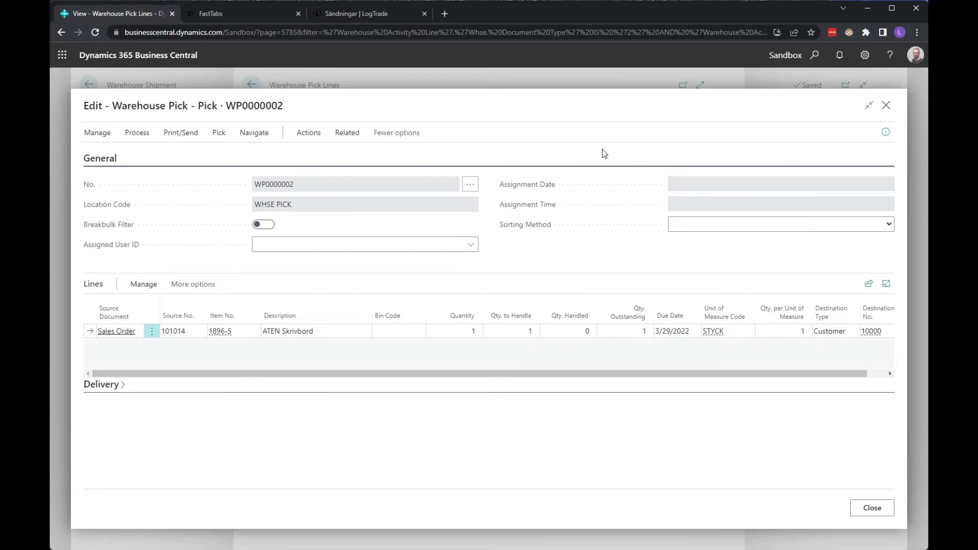
Step: Examine the pick's consignment creation actions and its Delivery fields
click(317, 134)
click(310, 155)
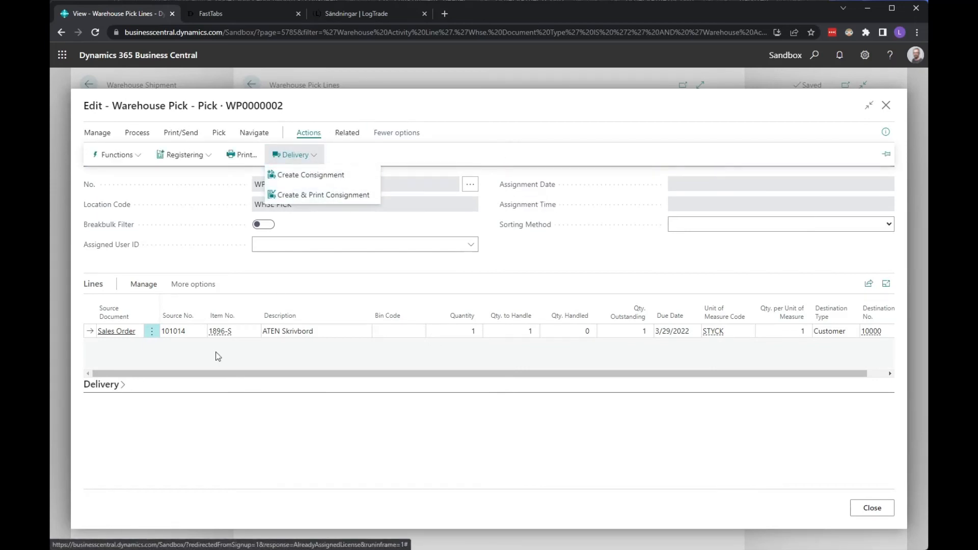
click(101, 386)
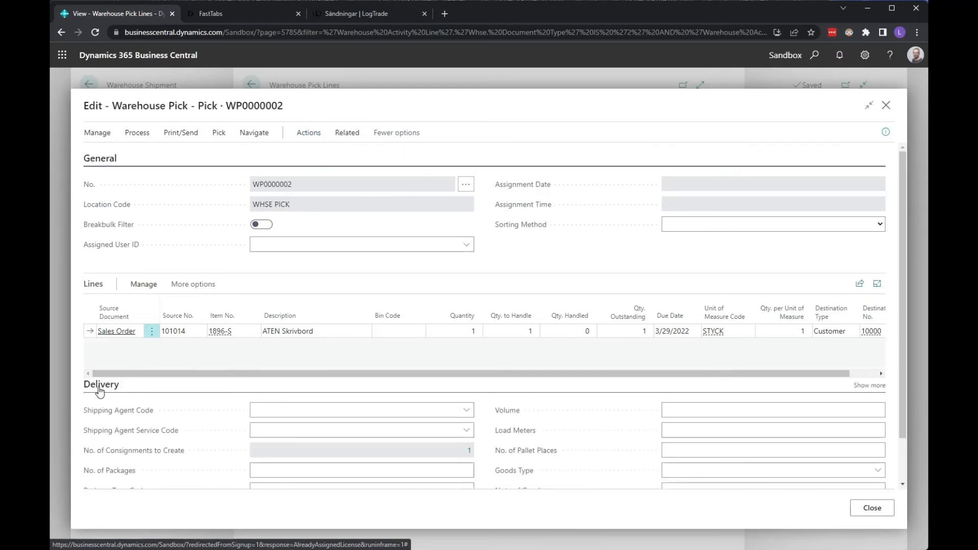
scroll(130, 428, down, 1)
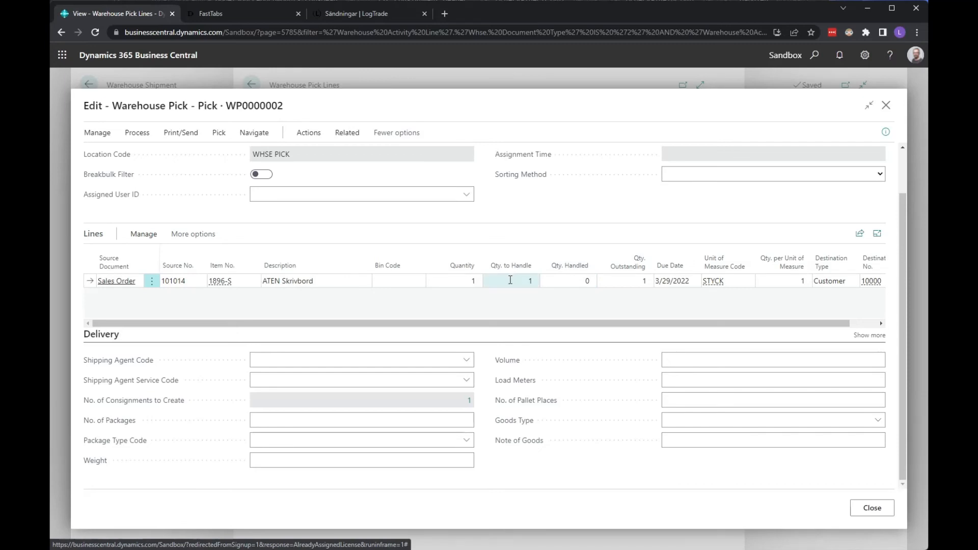
Step: Try to register the warehouse pick and dismiss the resulting message
click(133, 135)
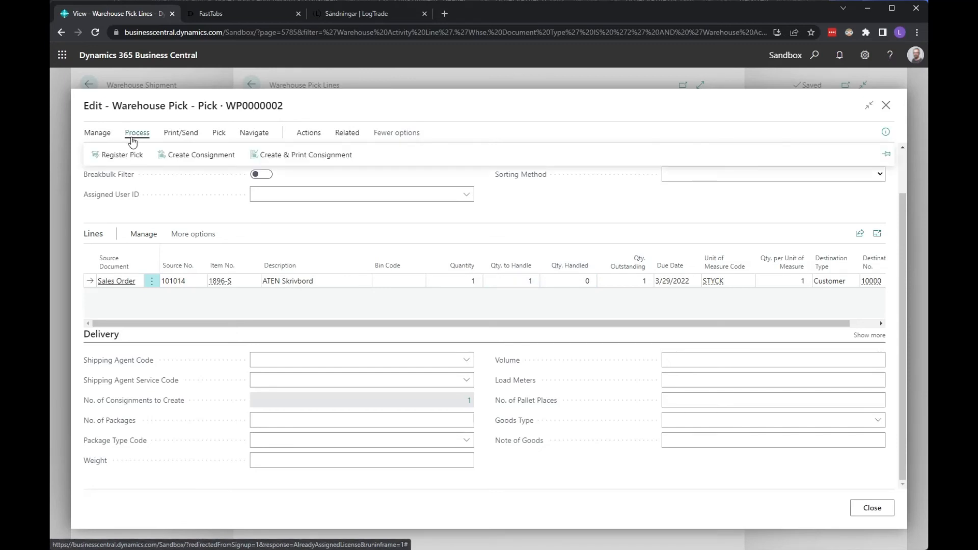
click(122, 154)
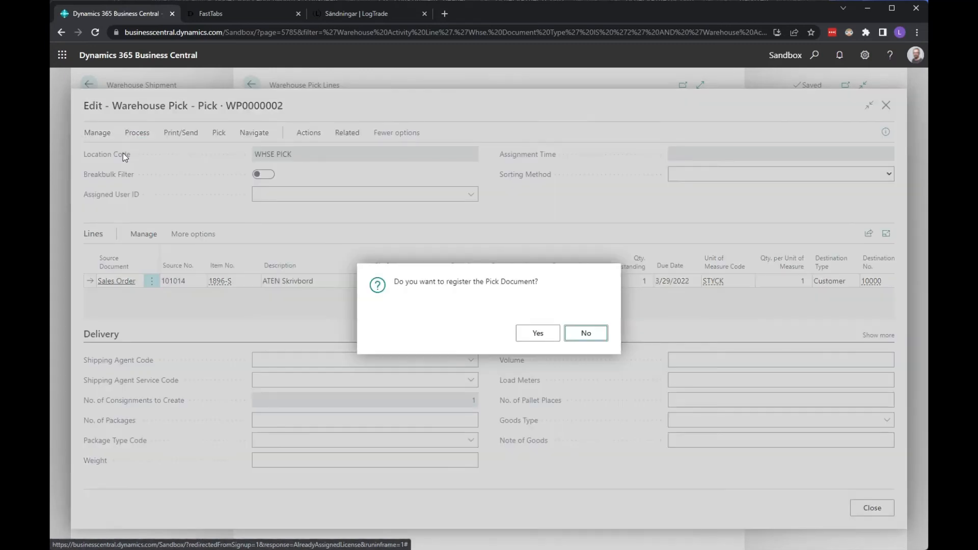
click(533, 342)
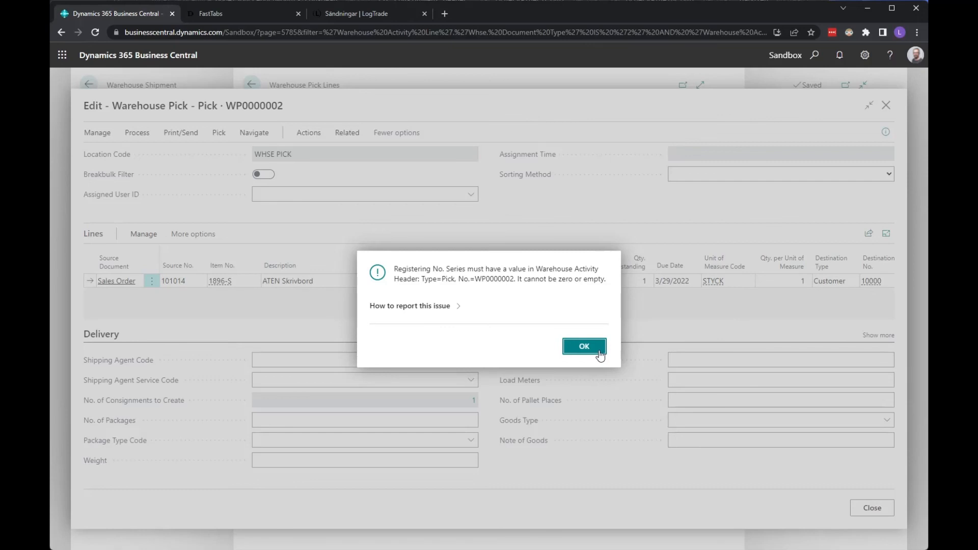
drag(398, 270, 515, 310)
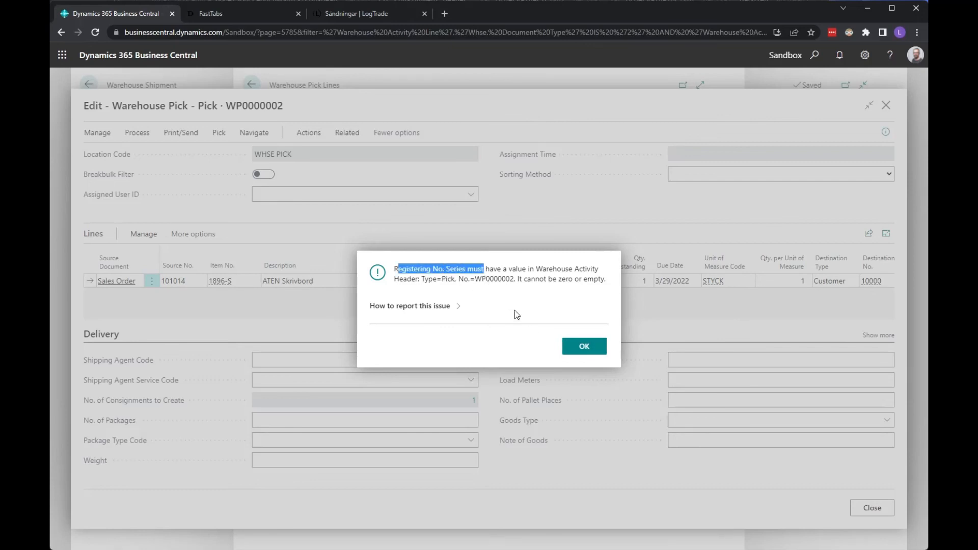
click(584, 346)
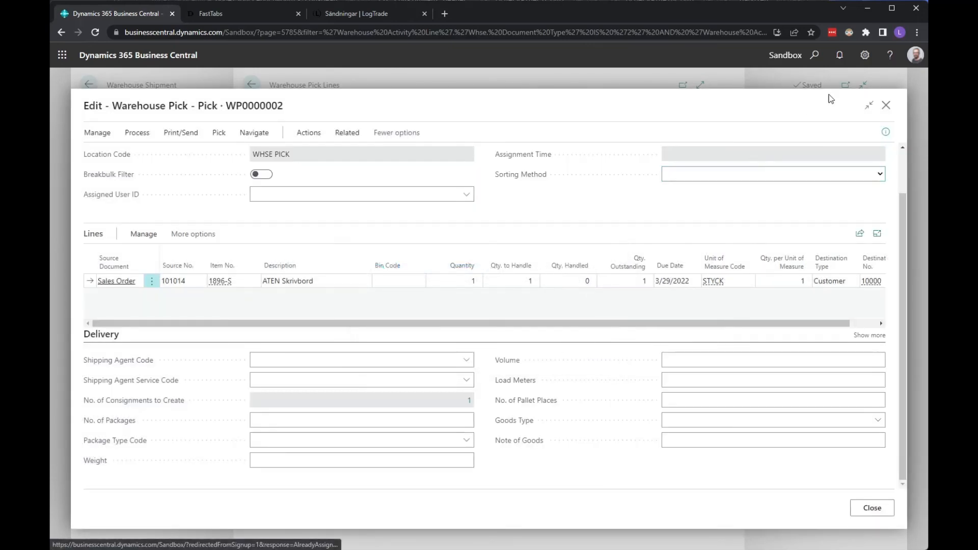
Step: Return from the pick to the warehouse shipment and display its delivery actions for creating consignments
key(Escape)
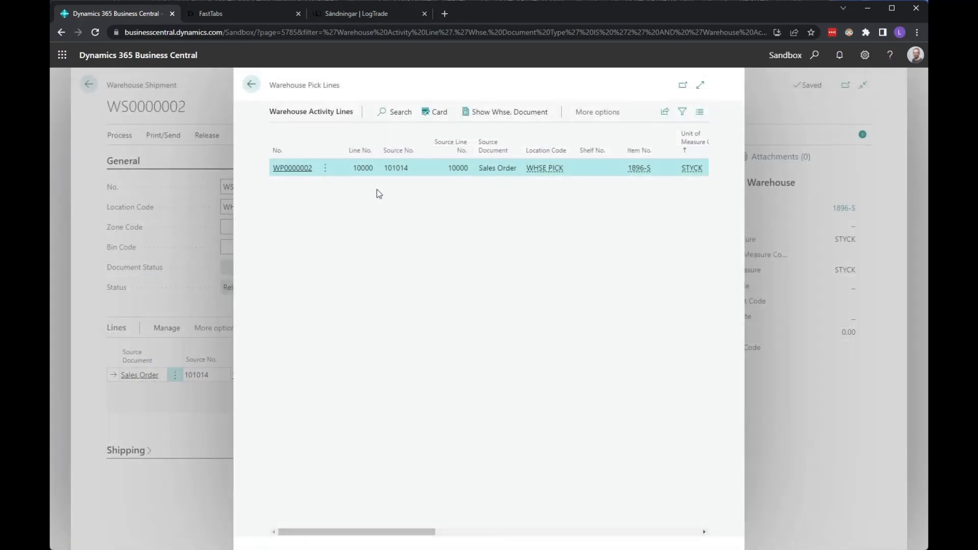
click(252, 85)
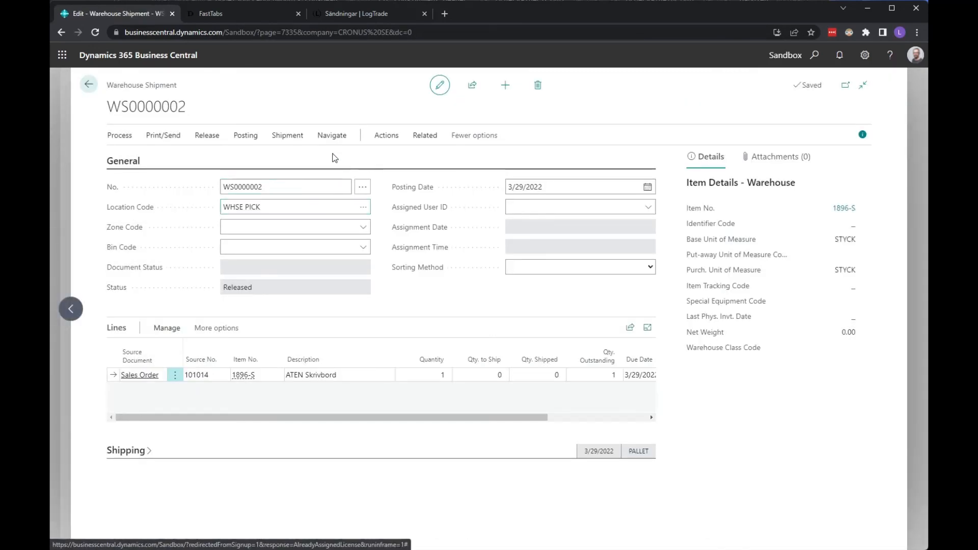
click(386, 137)
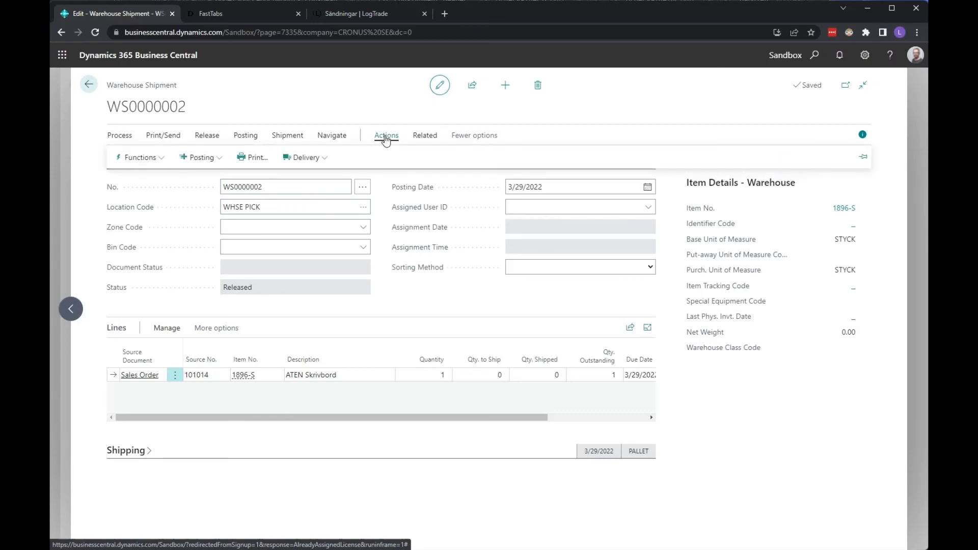
click(318, 160)
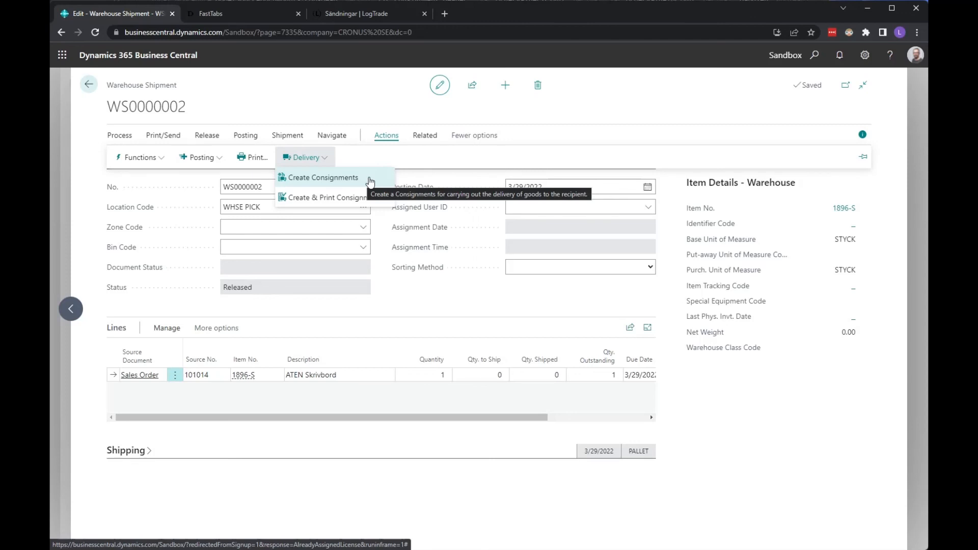
Step: Switch to the LogTrade documentation and review the document types listed under From other document types
click(253, 14)
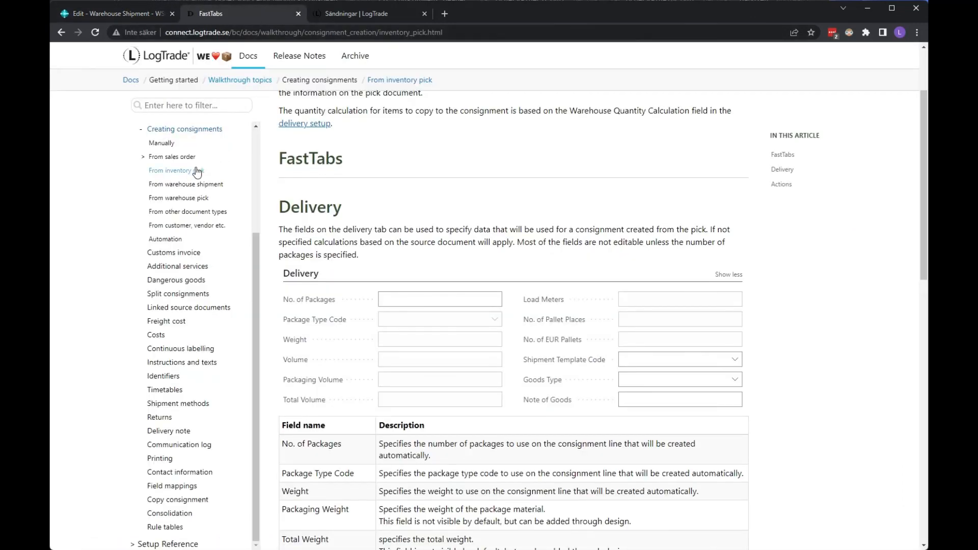
click(182, 213)
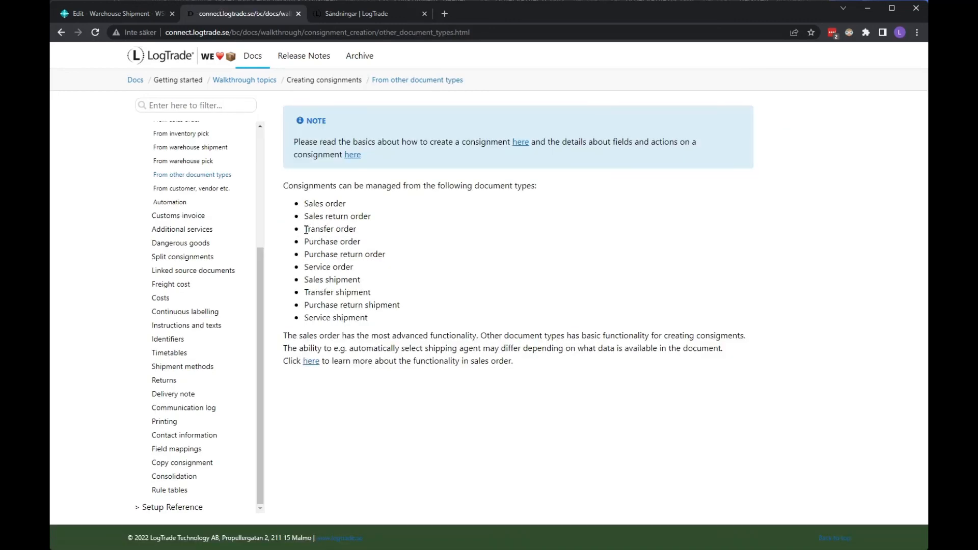
drag(305, 230, 398, 320)
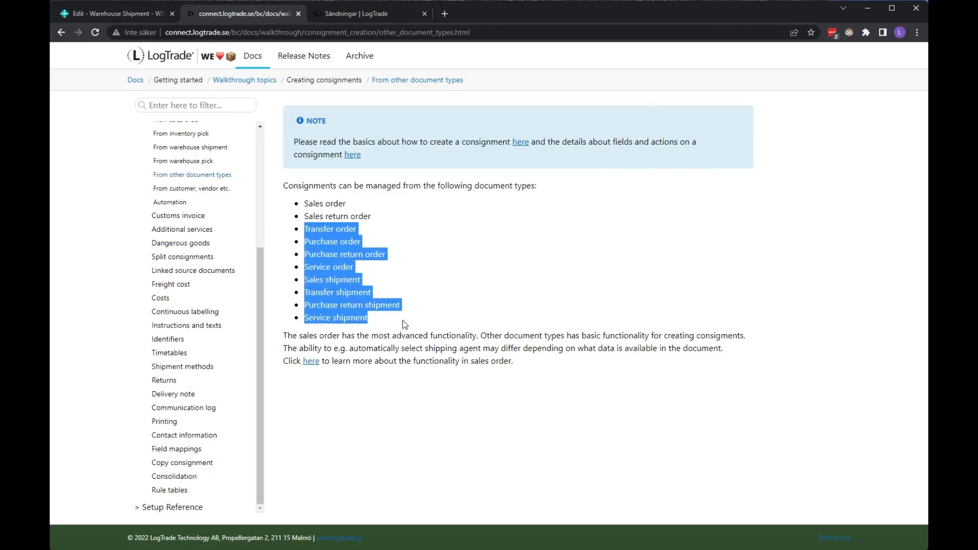
click(387, 319)
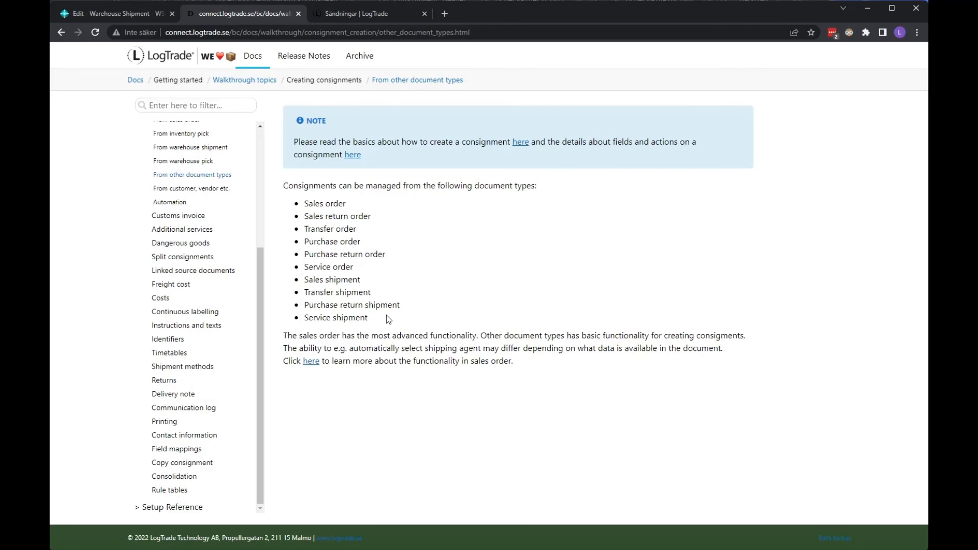
Step: Review the documentation on creating consignments from customers, vendors and other address sources, and the Automation topic
click(220, 192)
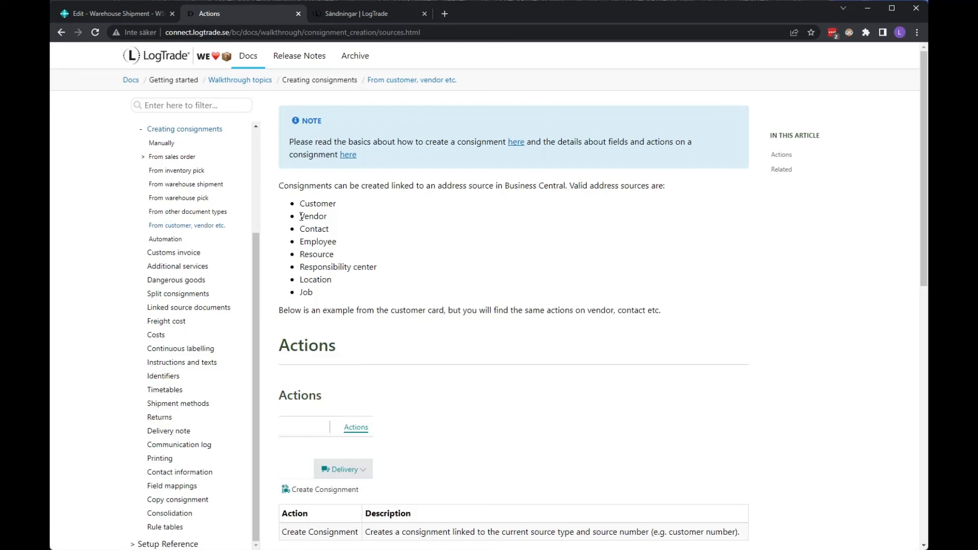
drag(301, 216, 329, 283)
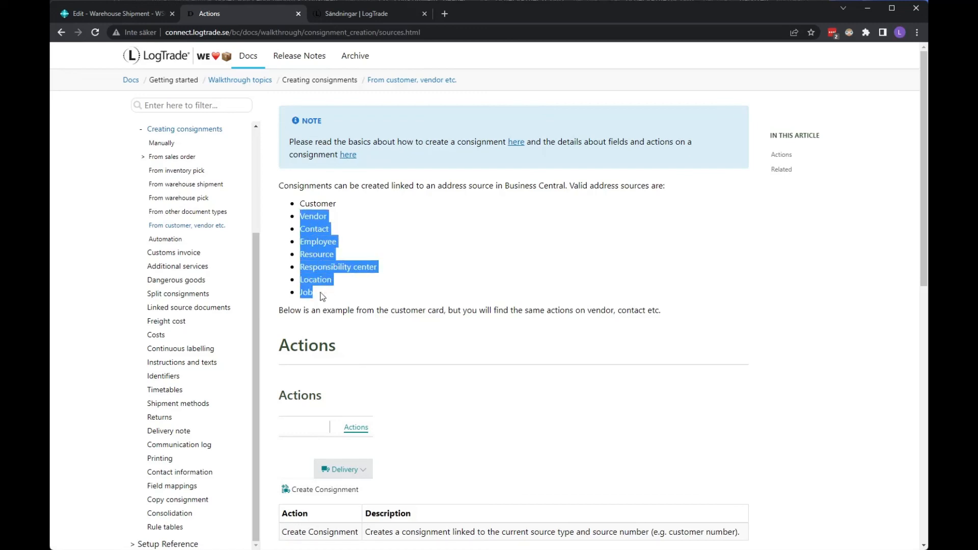
click(322, 295)
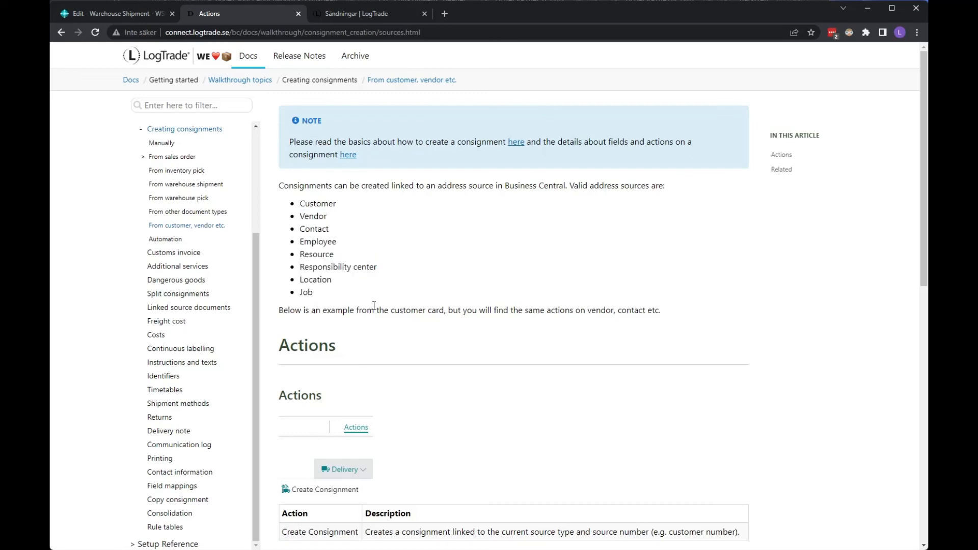
click(170, 239)
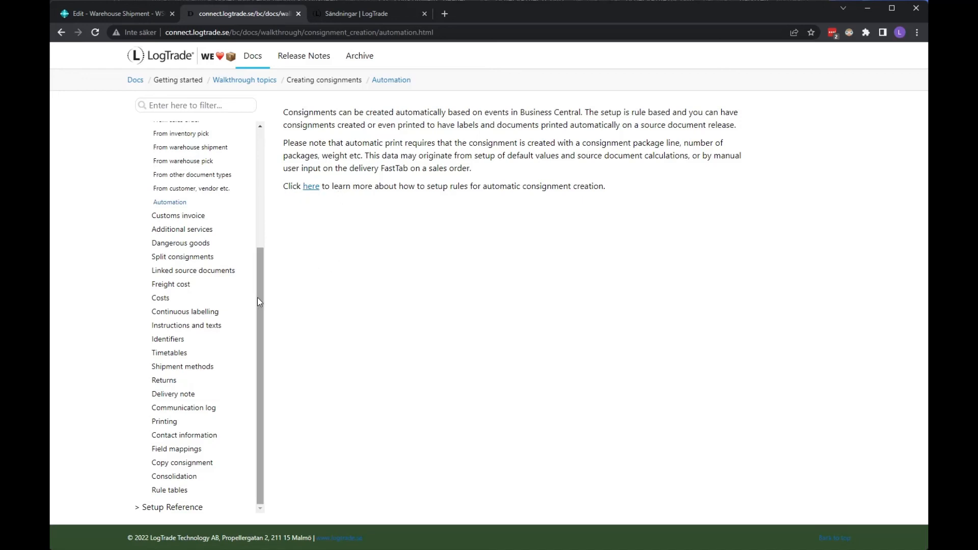
drag(258, 297, 253, 163)
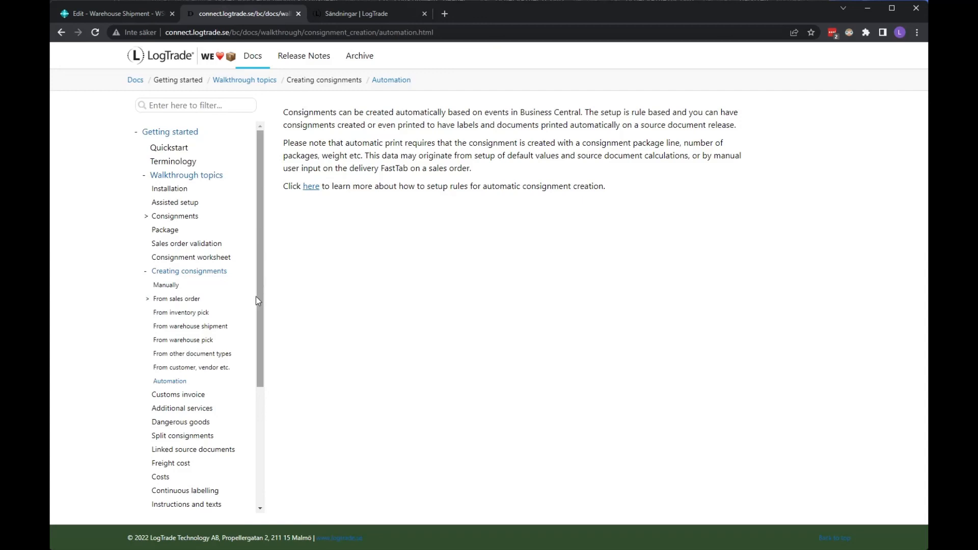